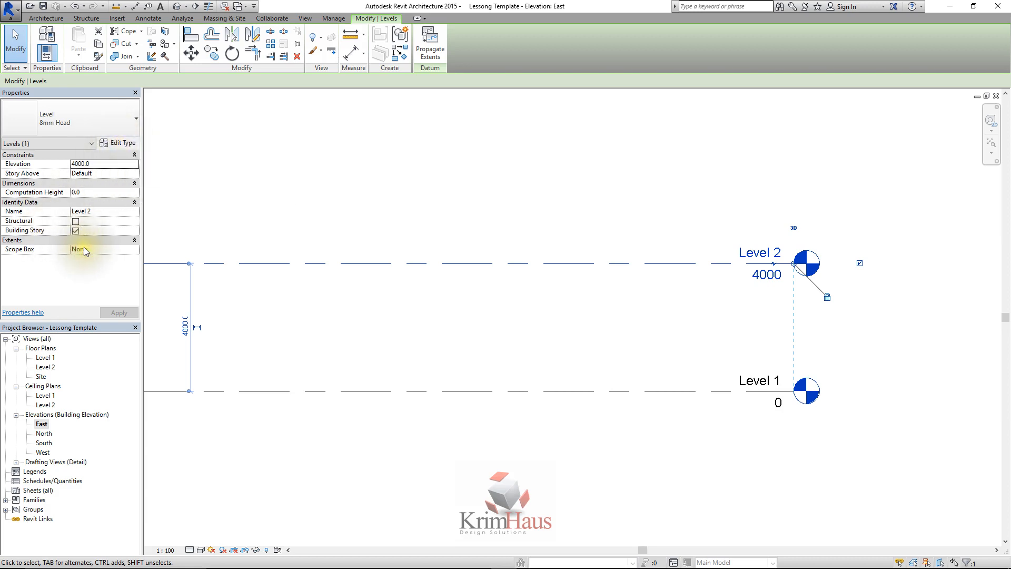
Duplicate the 8mm Head level type of Level 2 and name the new type "Lesson level"
left_click(117, 145)
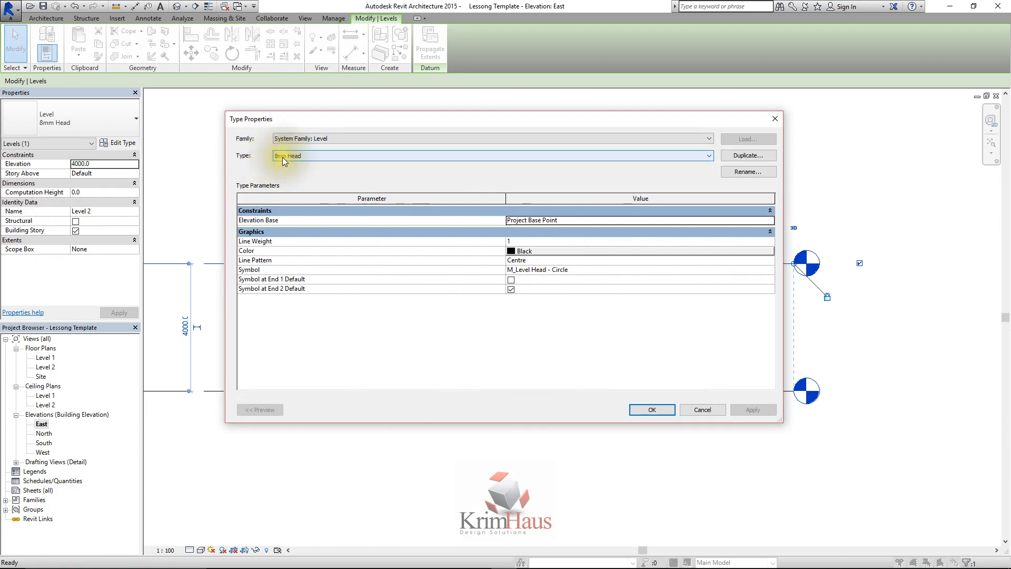
left_click(754, 156)
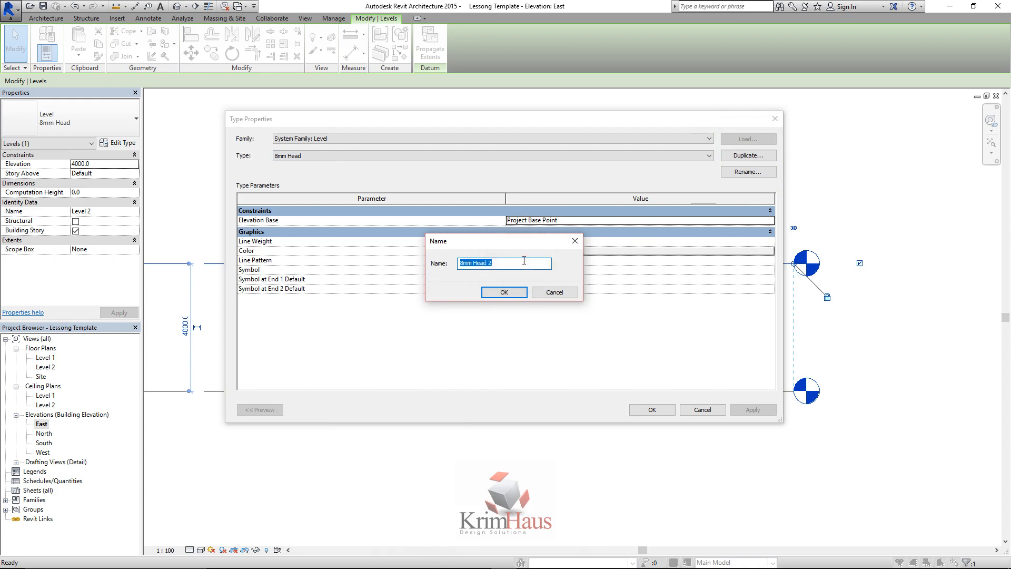
key("BackSpace")
type("Lesson level")
left_click(519, 291)
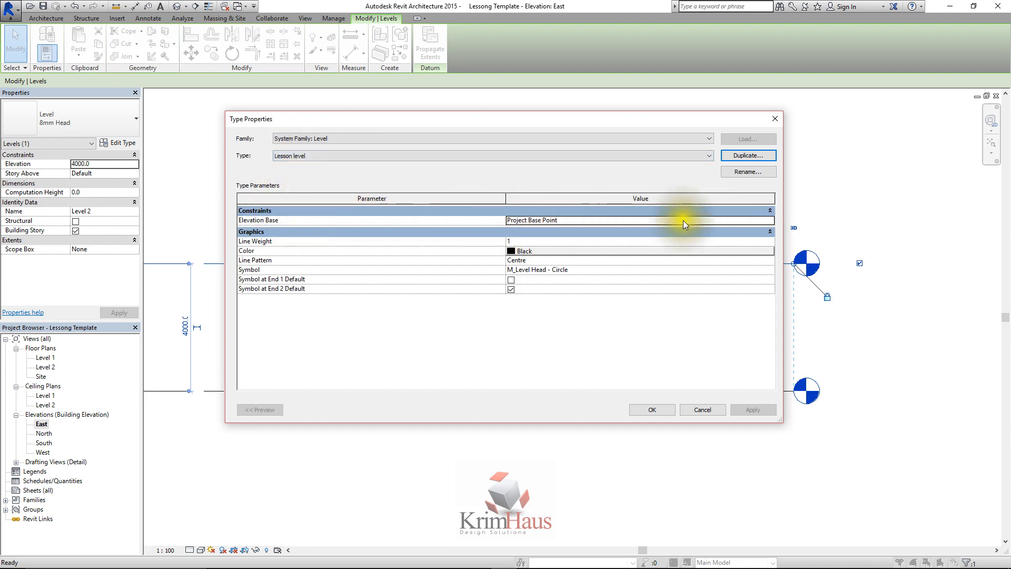
Review the available elevation base, line weight and line pattern options of the Lesson level type
left_click(769, 220)
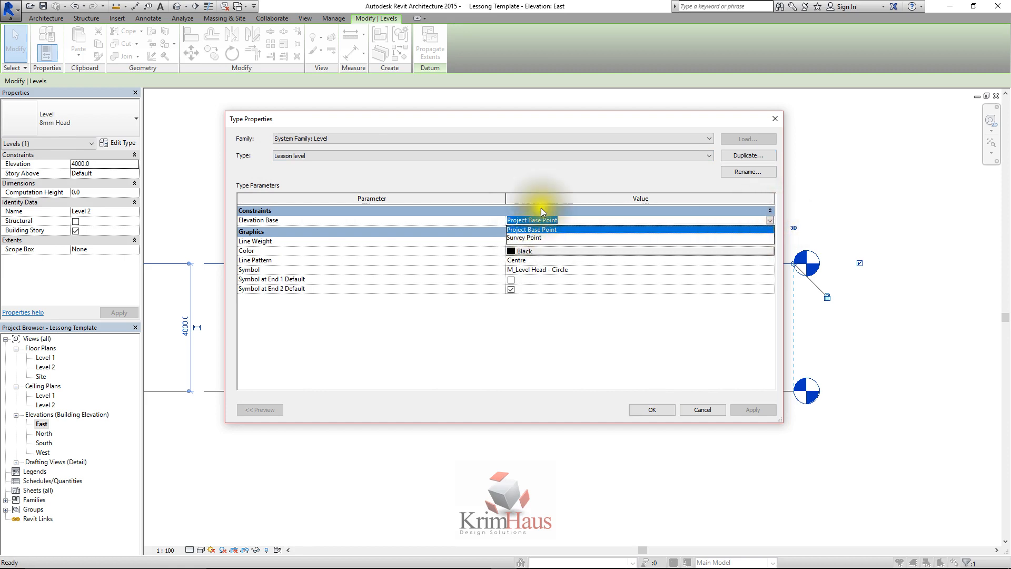
left_click(556, 217)
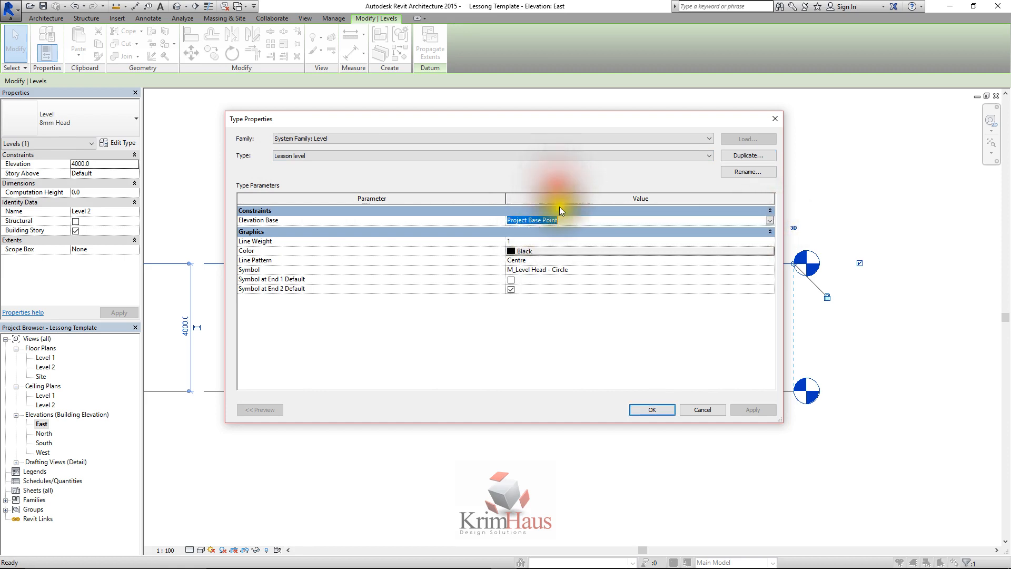
left_click(768, 220)
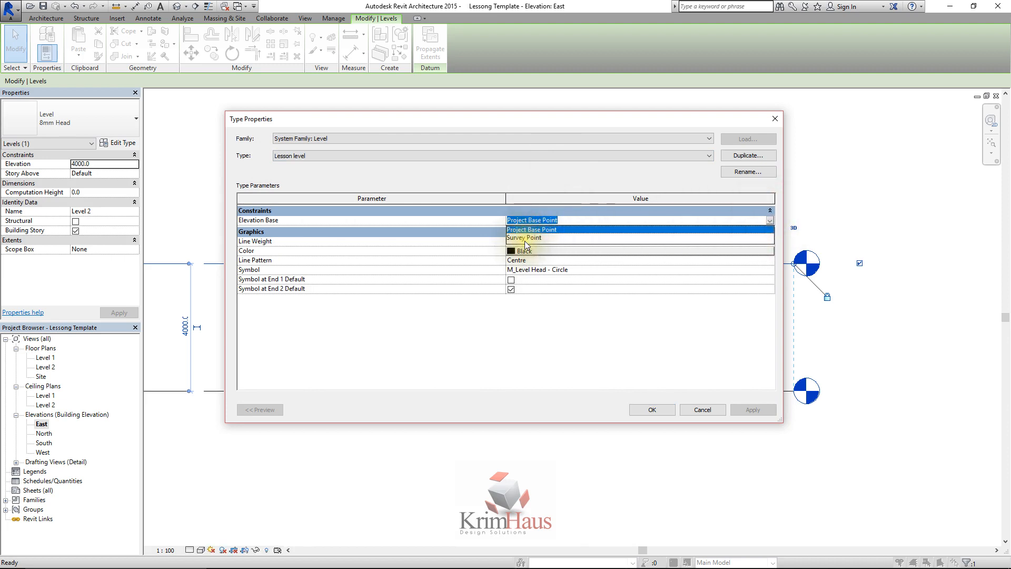
left_click(556, 183)
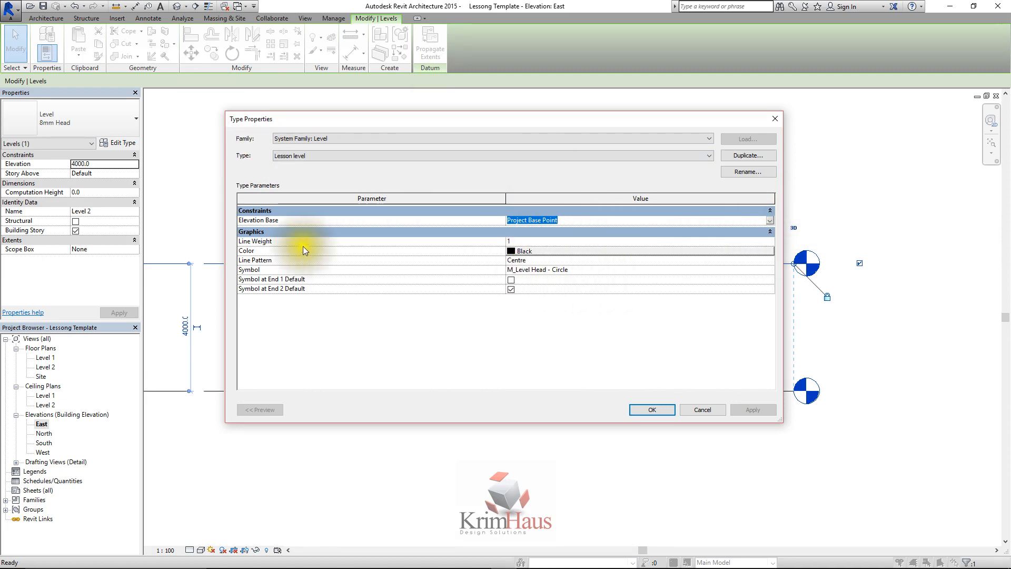
left_click(771, 242)
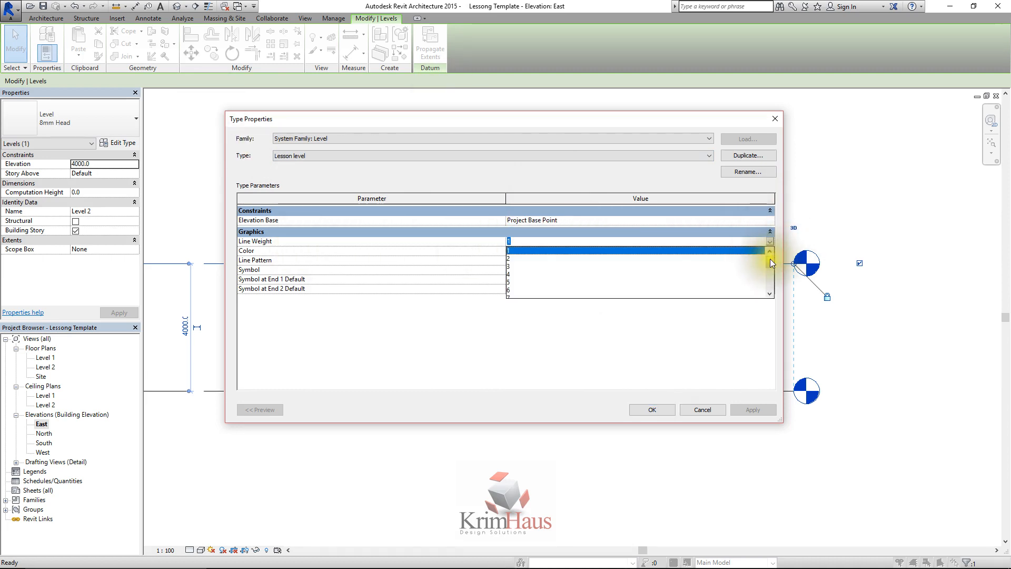
left_click_drag(769, 258, 768, 277)
left_click(722, 328)
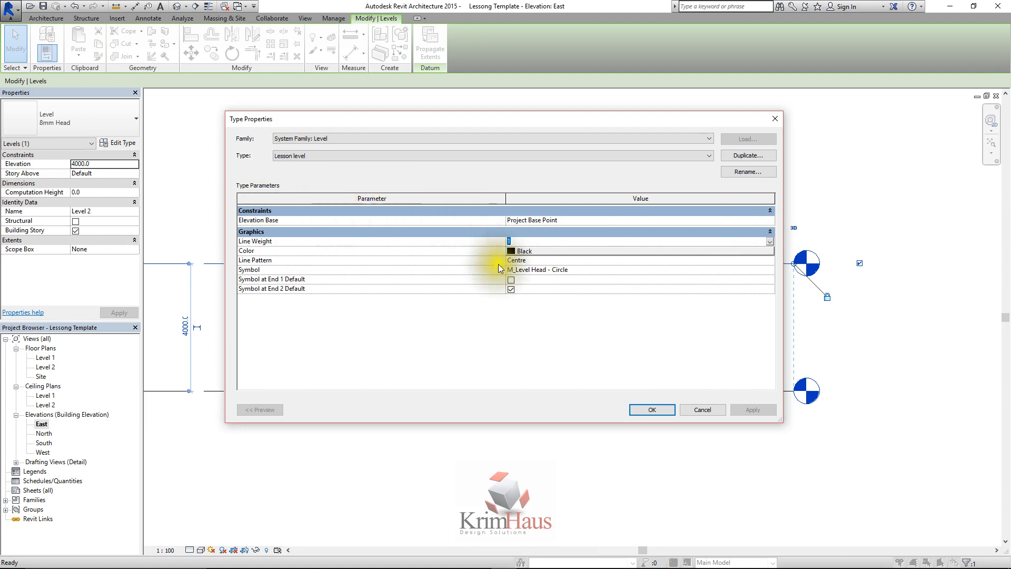
left_click(540, 259)
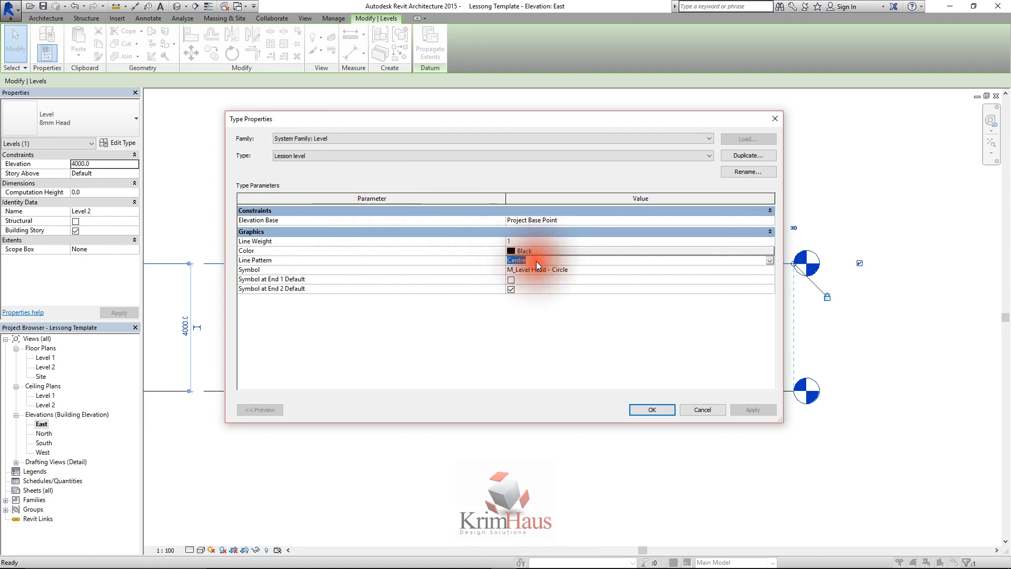
left_click(768, 261)
scroll(527, 295, "down", 2)
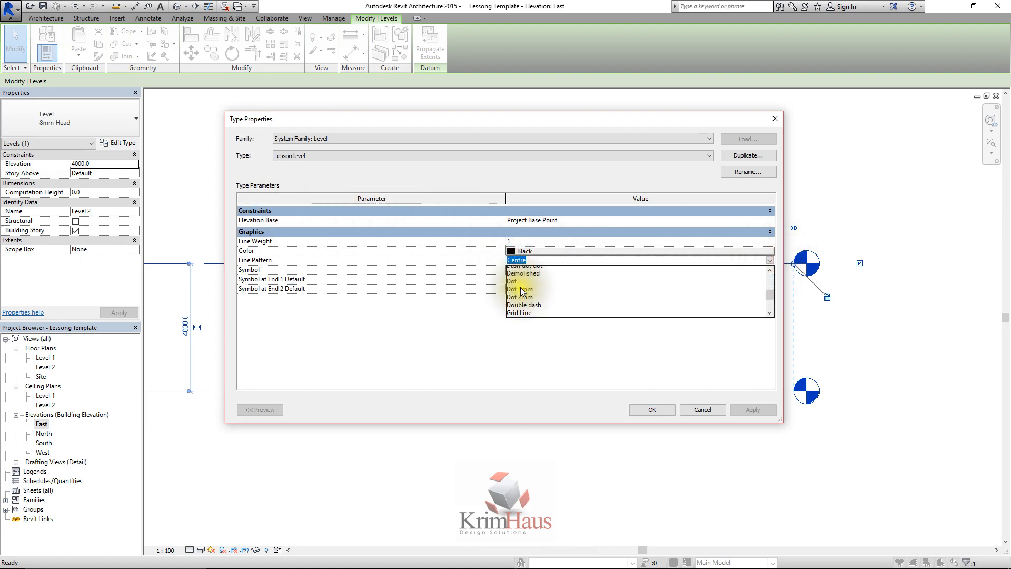
scroll(529, 292, "down", 2)
left_click(639, 347)
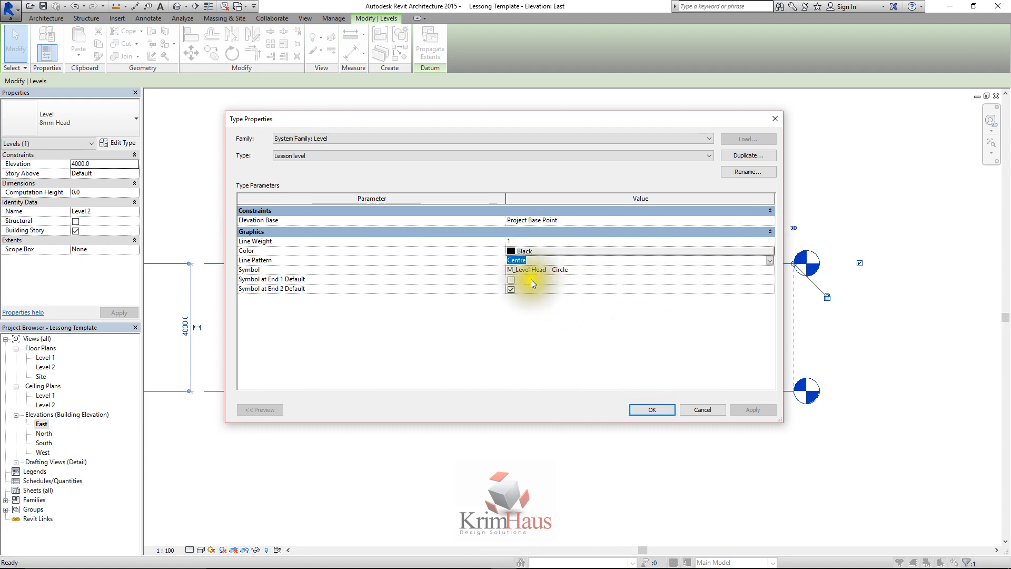
Set the Lesson level type's symbol to "M_Level Head - No Bubble" and confirm the type properties
left_click(768, 269)
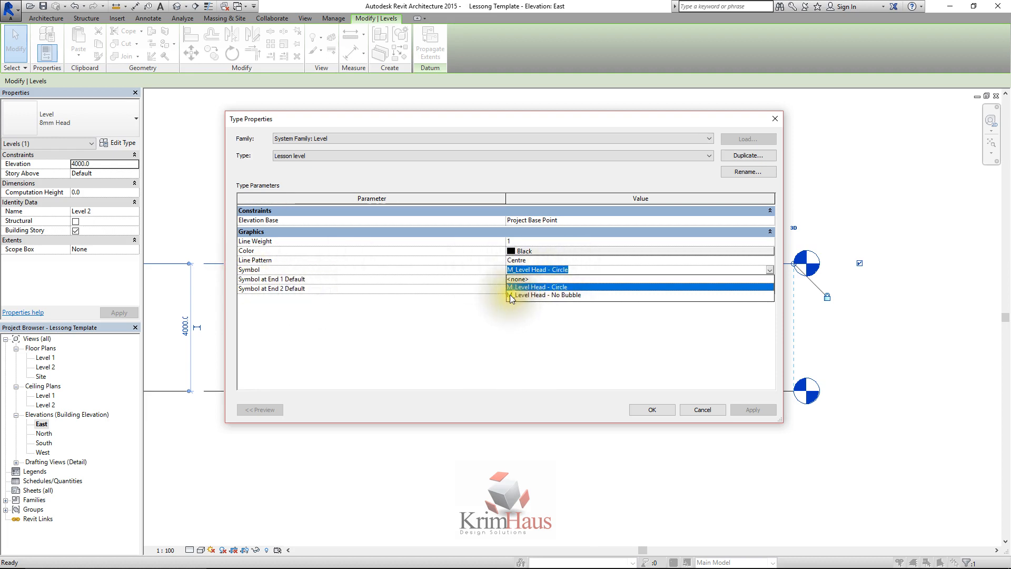
left_click(564, 295)
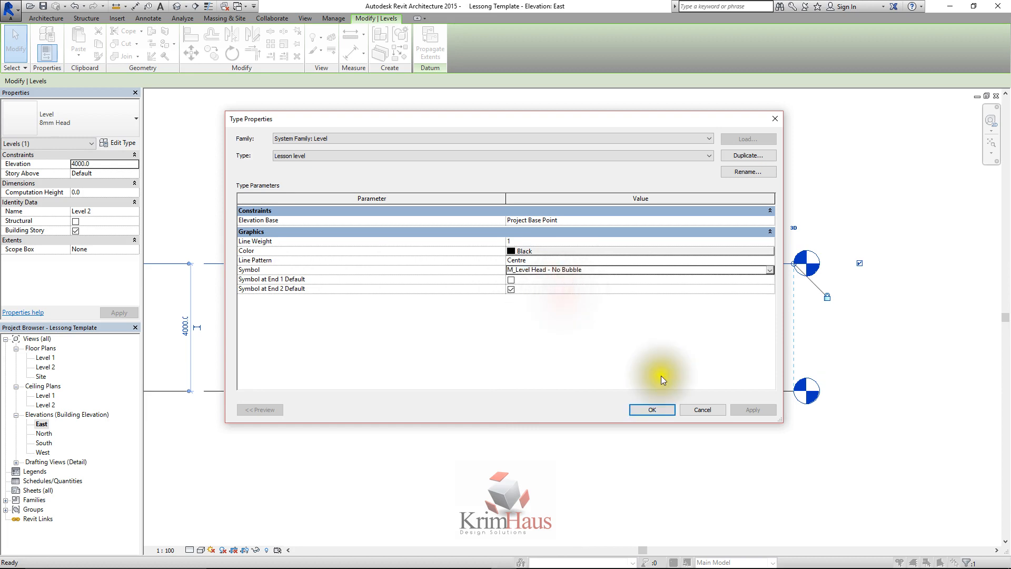
left_click(643, 409)
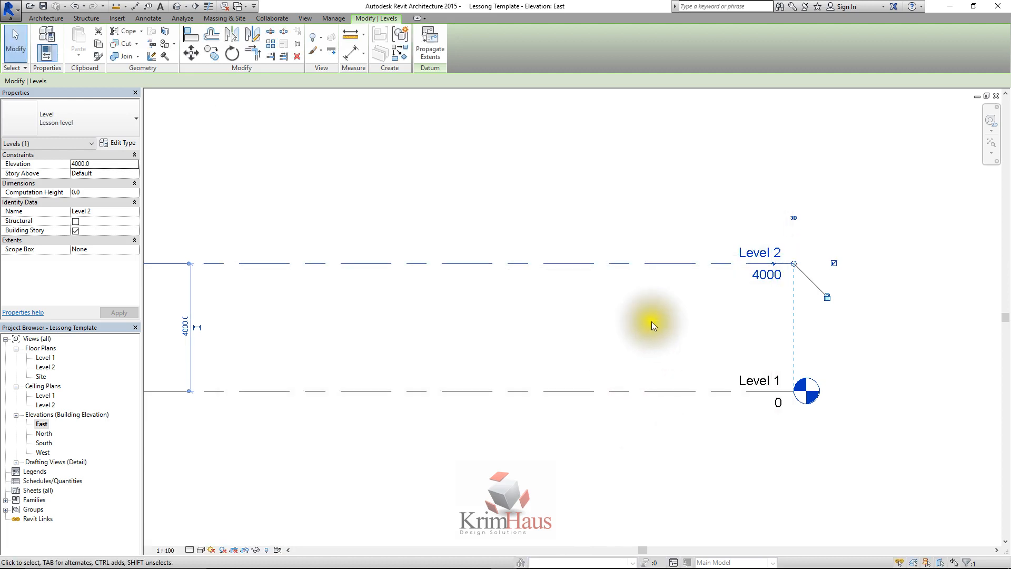
scroll(656, 320, "down", 3)
scroll(620, 303, "up", 1)
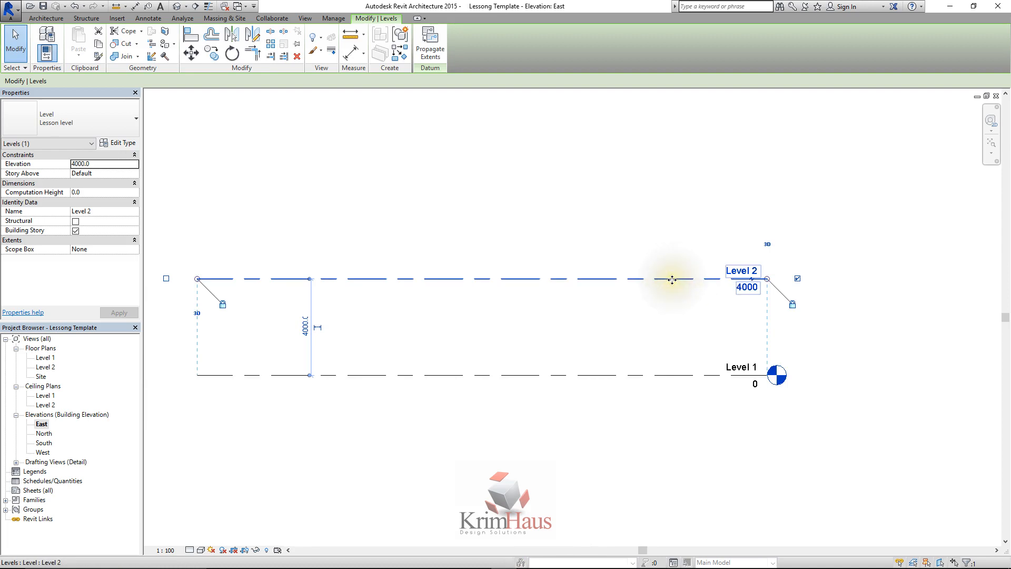
left_click(417, 234)
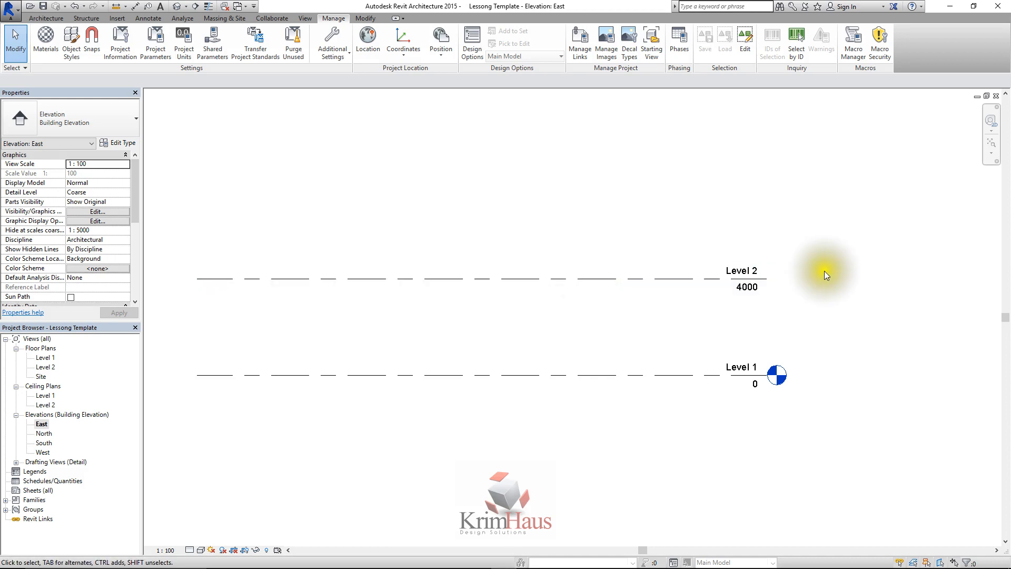
Compare the level types assigned to Level 2 and Level 1
left_click(336, 277)
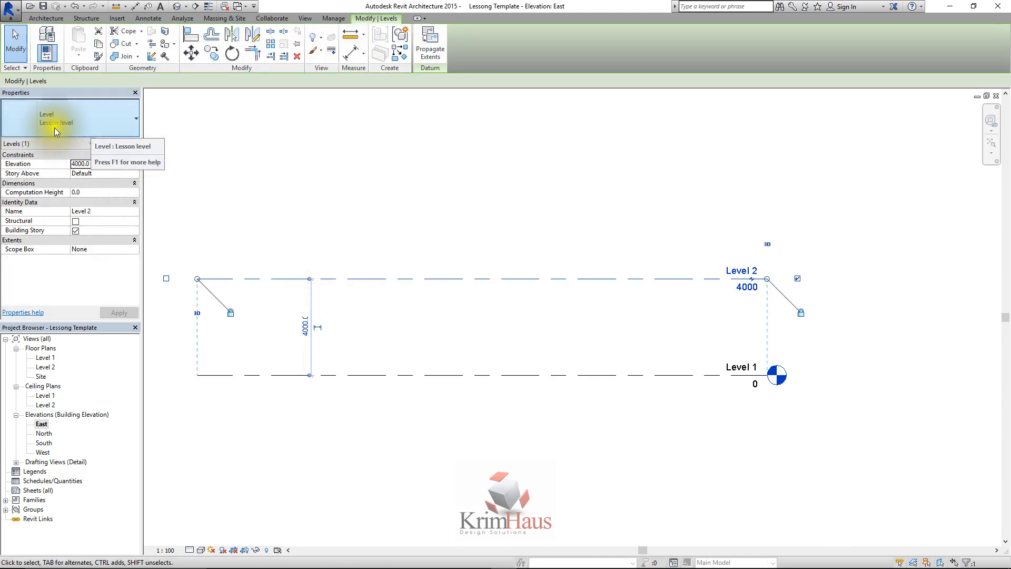
left_click(550, 361)
left_click(548, 374)
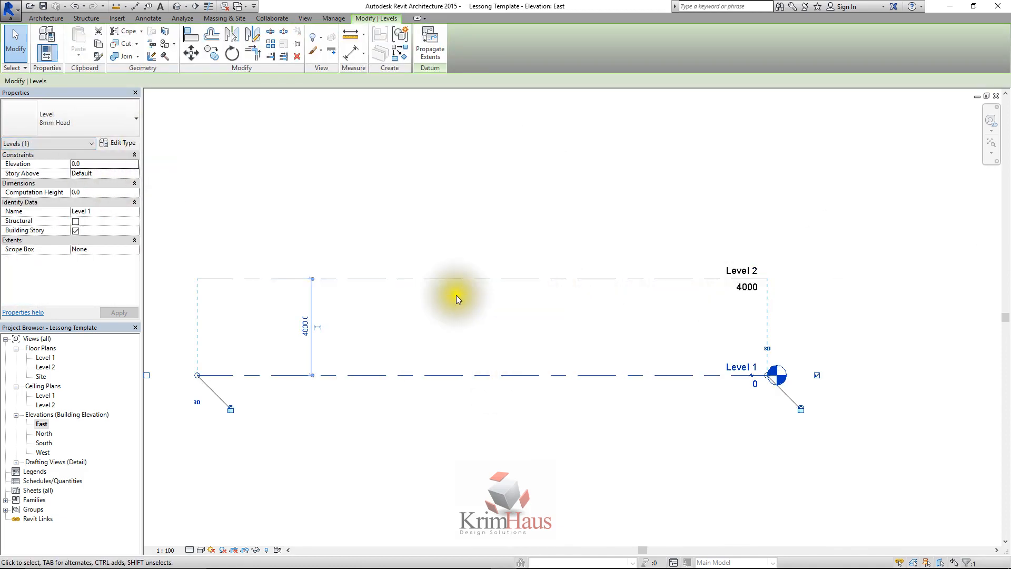
left_click(125, 122)
left_click(122, 118)
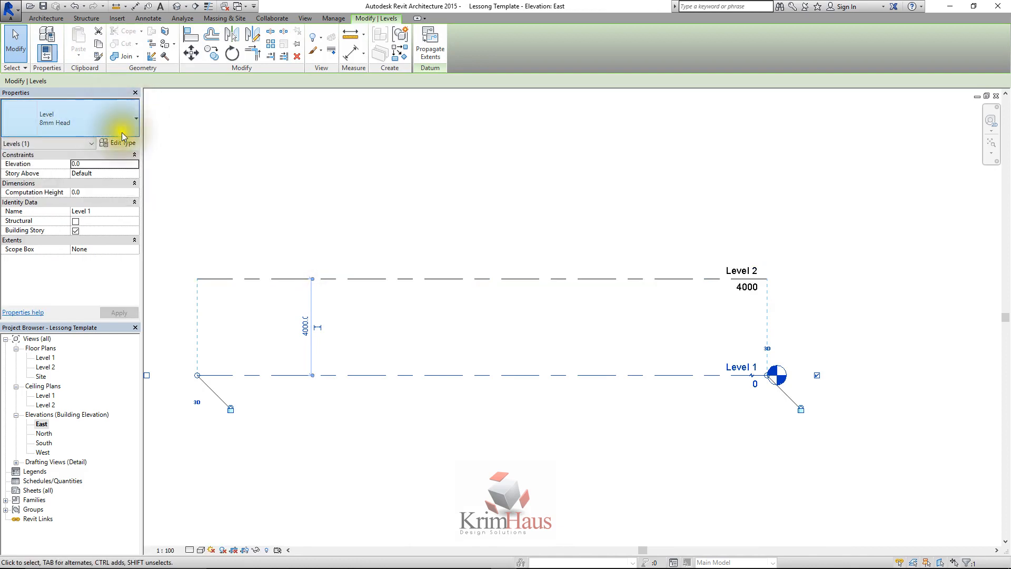
left_click(356, 168)
Enable the default symbol at End 1 for Level 2's Lesson level type and apply it
left_click(387, 276)
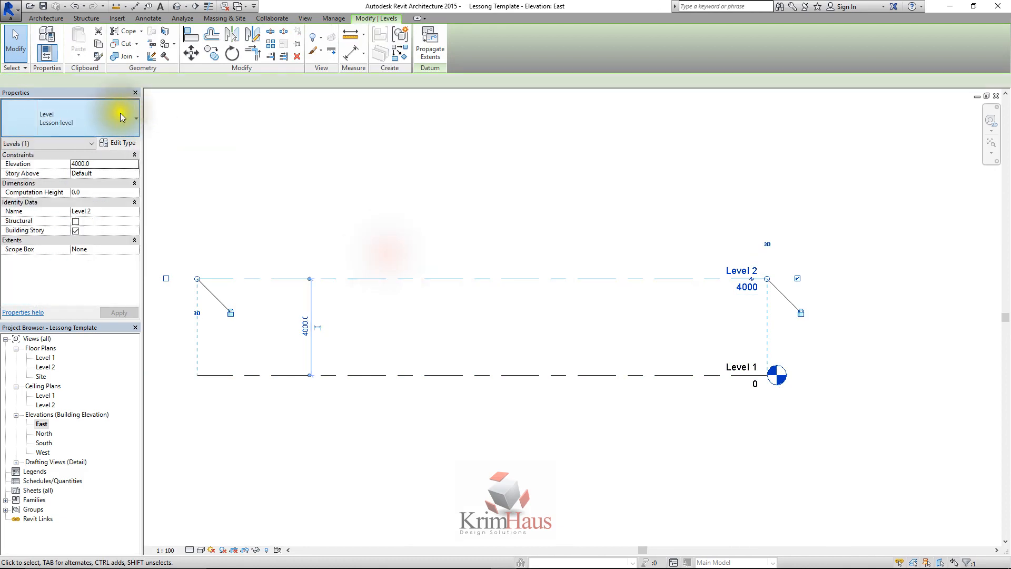
left_click(121, 142)
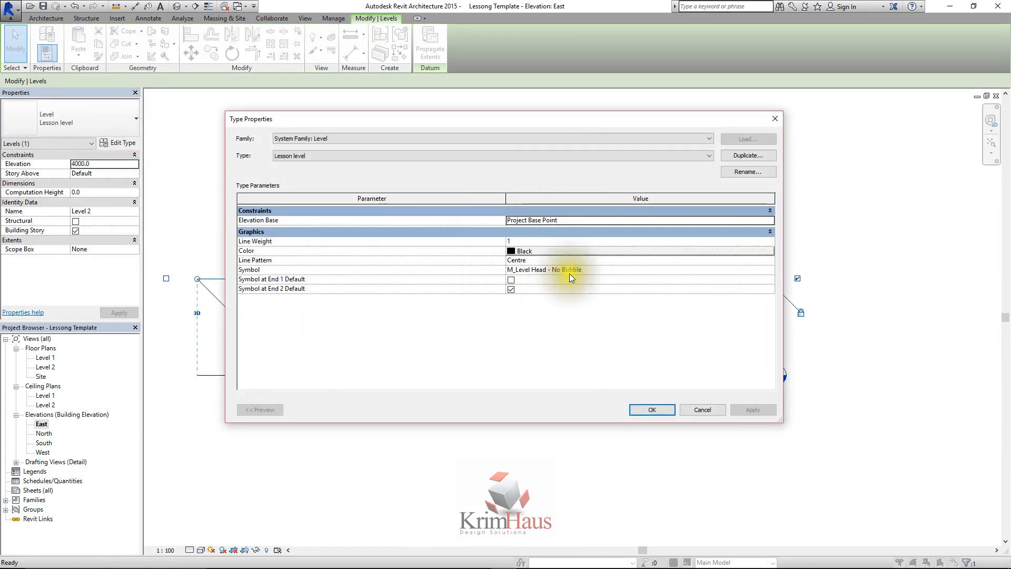
left_click(512, 280)
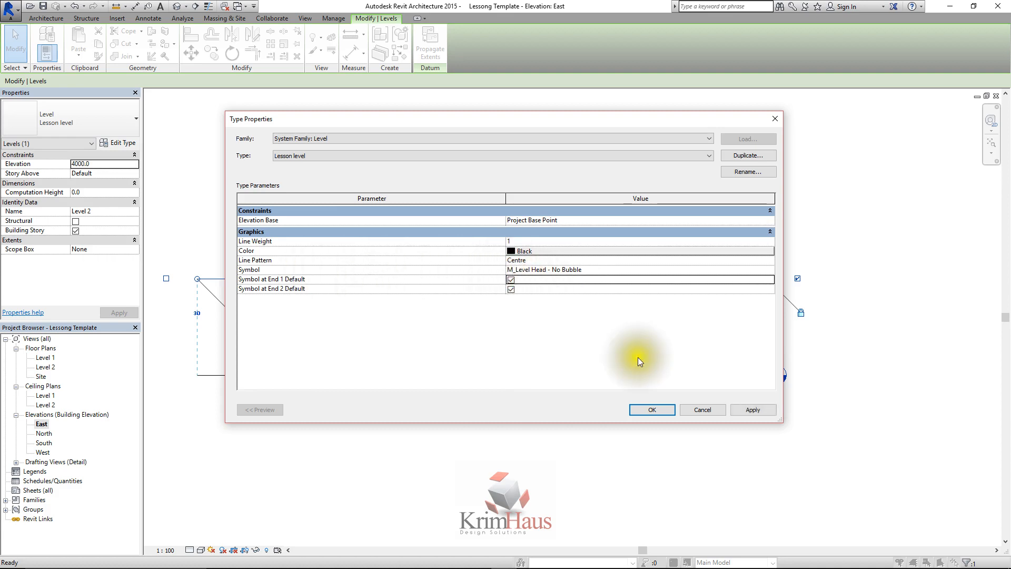
left_click(748, 409)
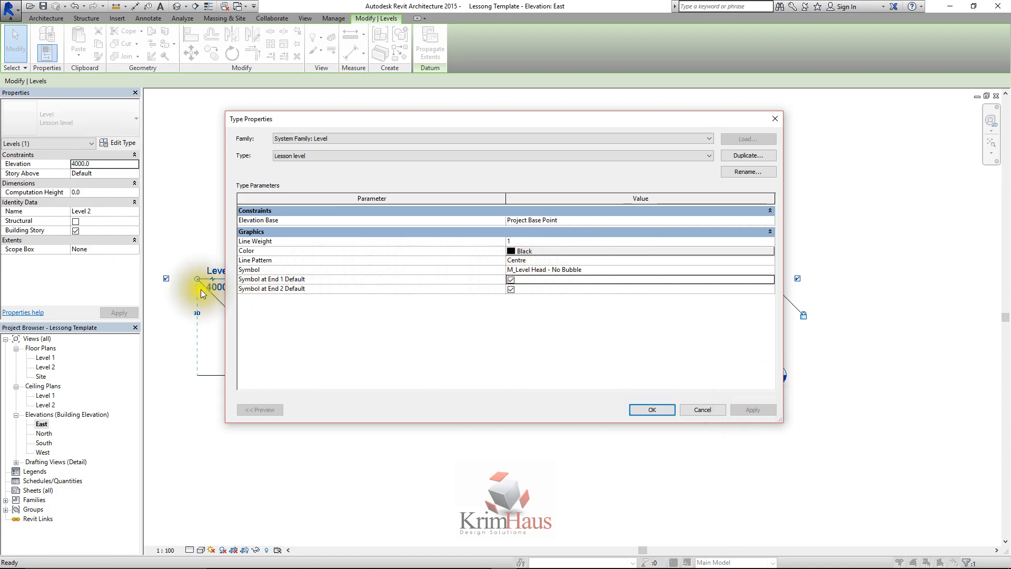
left_click_drag(440, 115, 557, 121)
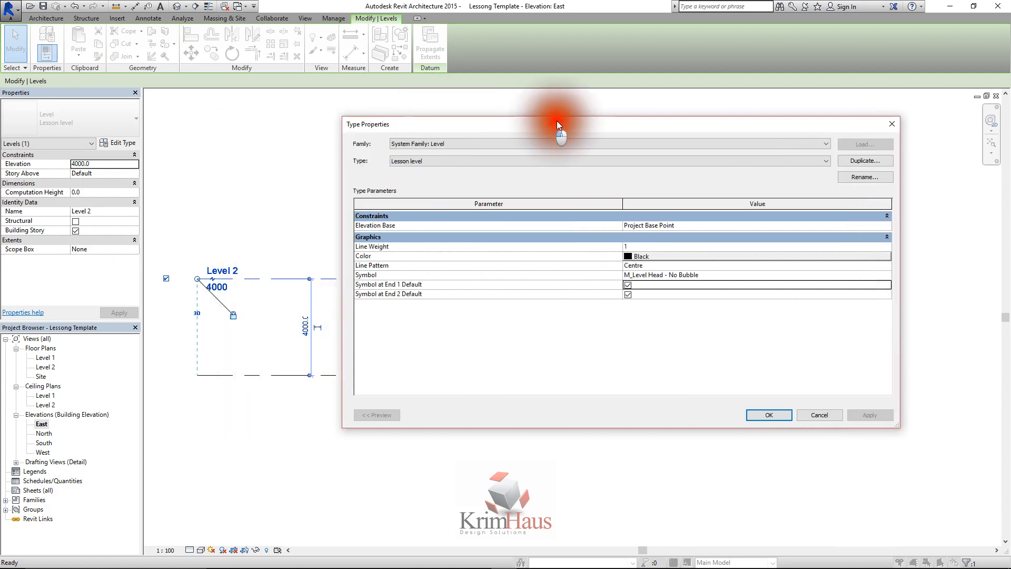
Set the Lesson level type's symbol to "M_Level Head - Circle" and apply it
left_click(810, 274)
left_click(884, 275)
left_click(689, 295)
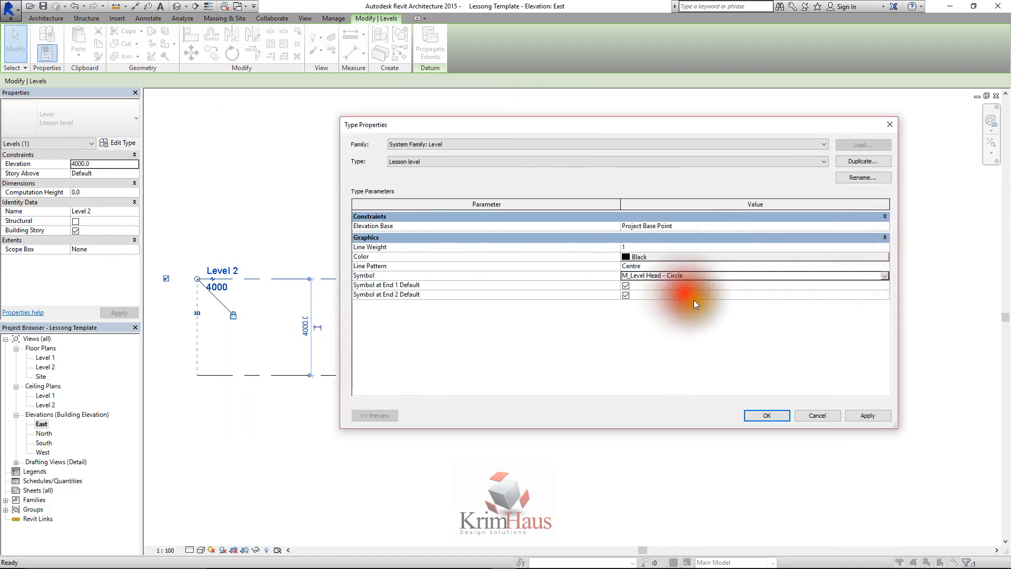
left_click(863, 416)
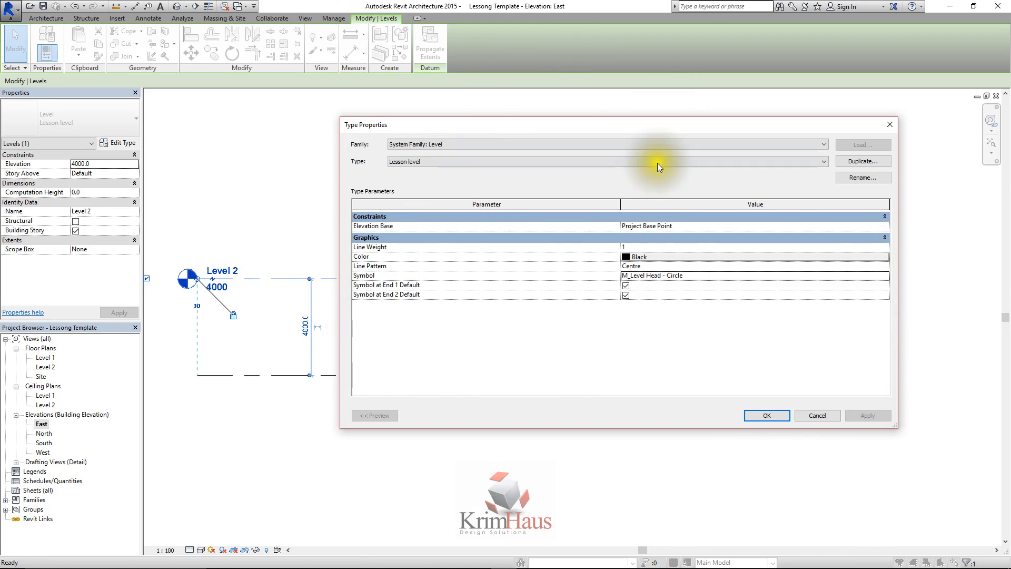
Disable the default symbol at End 1 for the Lesson level type, confirm the type properties and deselect the level
left_click(626, 286)
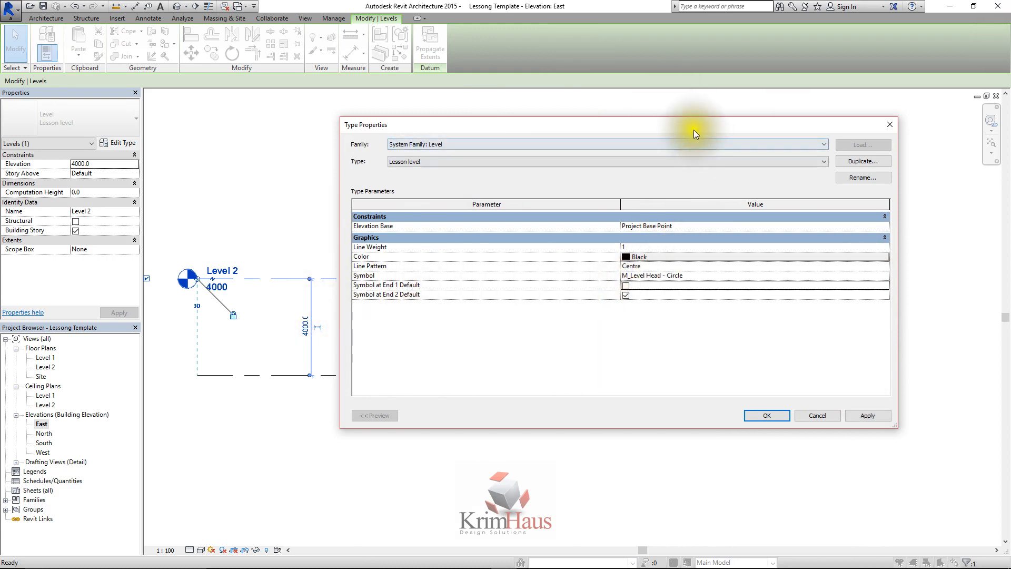
left_click_drag(693, 129, 633, 173)
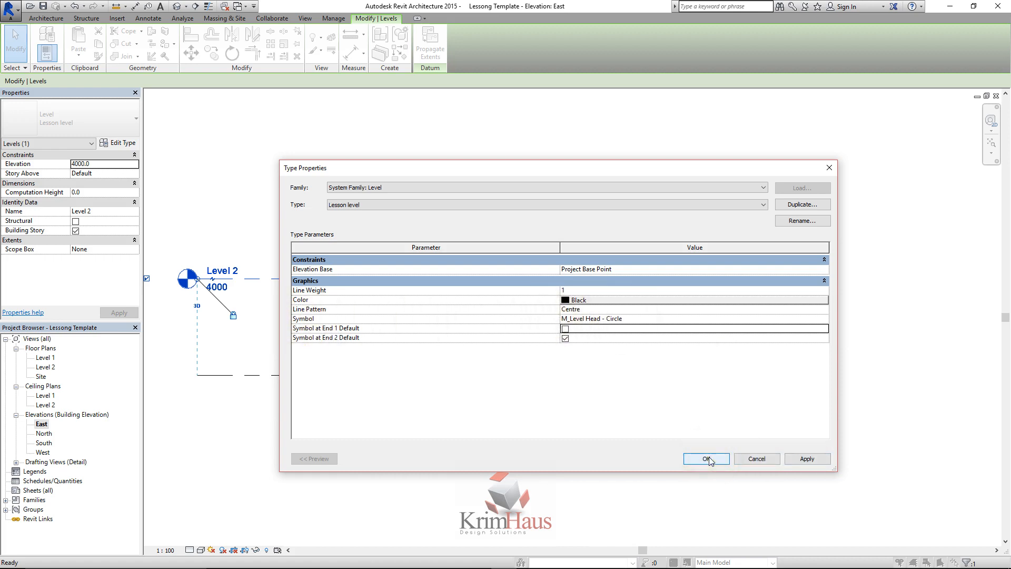
left_click(805, 458)
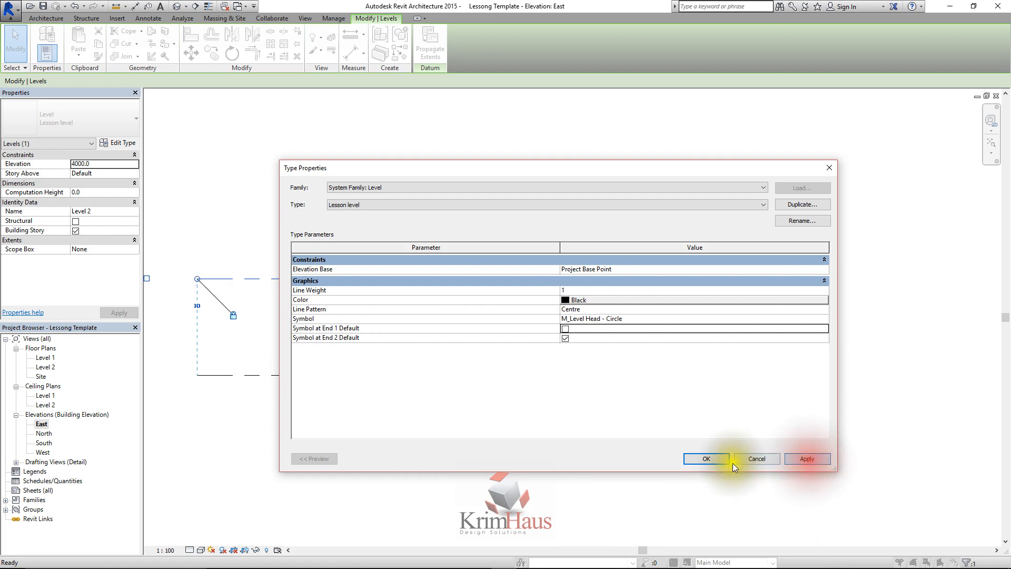
left_click(706, 459)
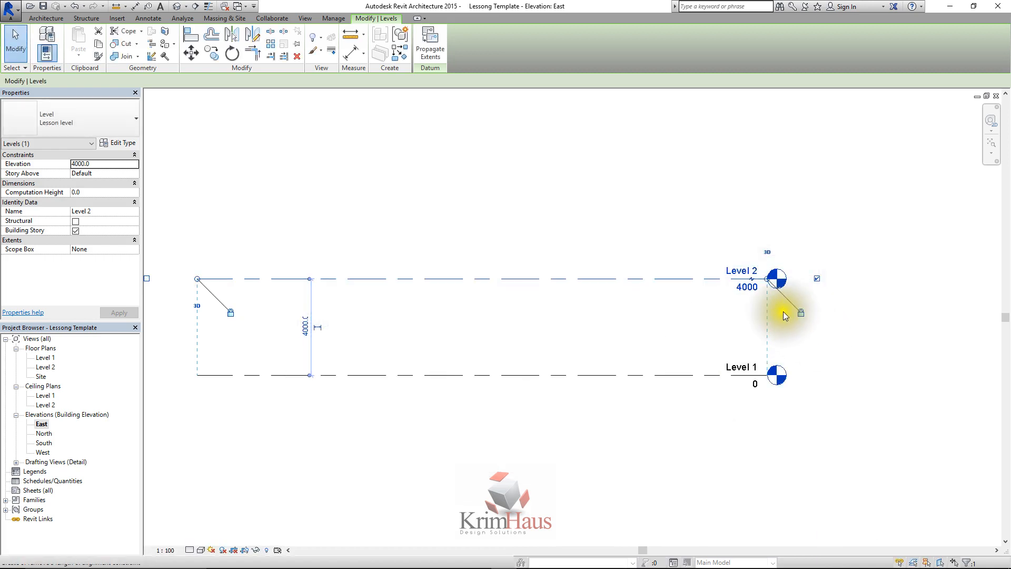
scroll(760, 312, "up", 3)
left_click(706, 314)
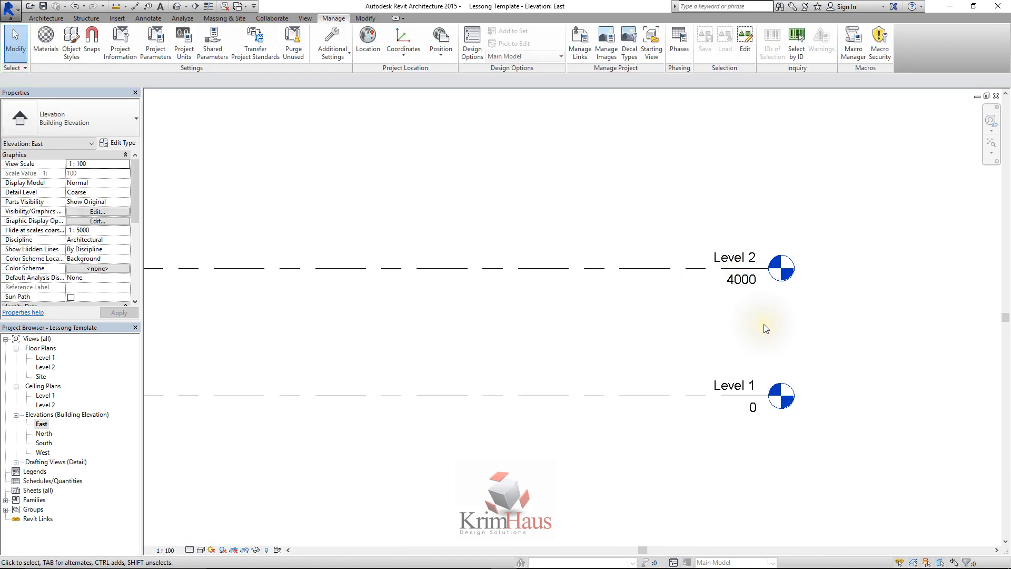
Create a new family from the Metric Level Head template in the English Annotations template folder
left_click(9, 8)
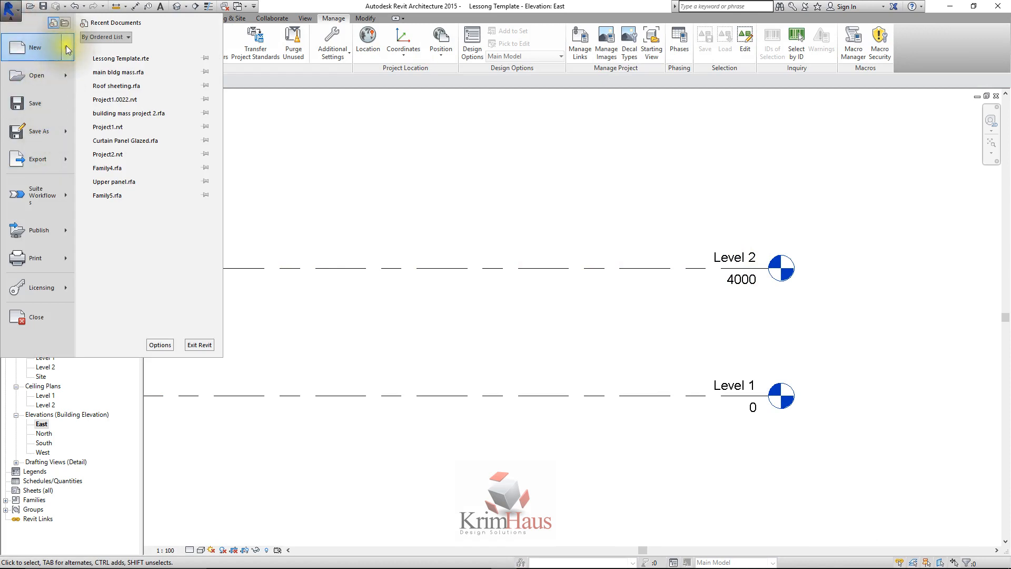
mouse_move(65, 45)
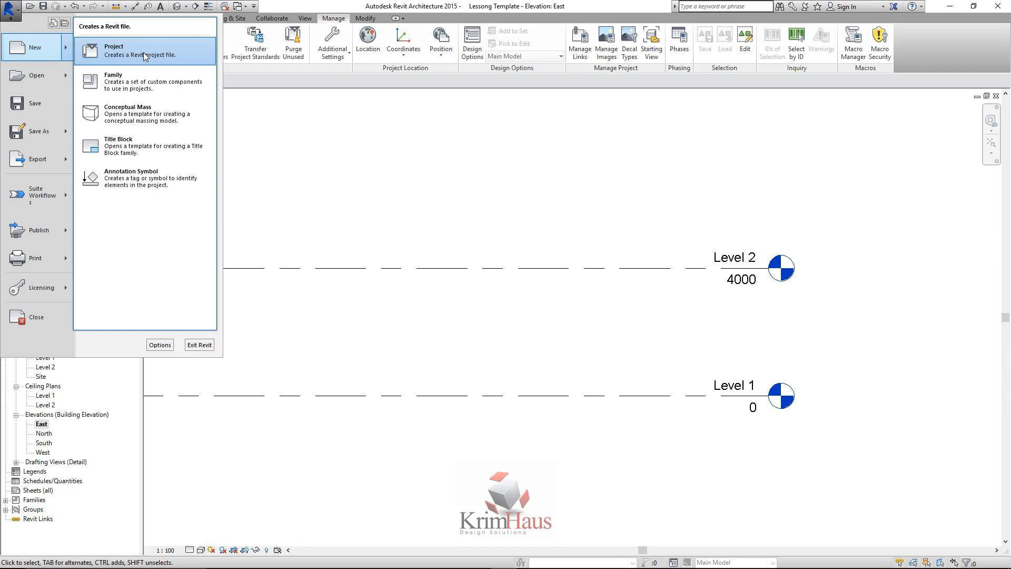
left_click(132, 81)
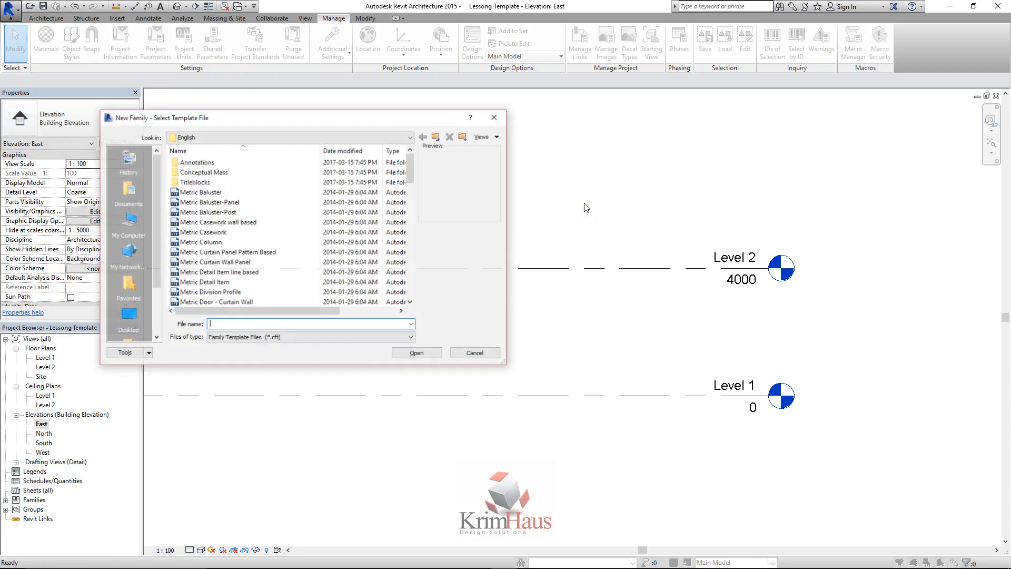
left_click(435, 138)
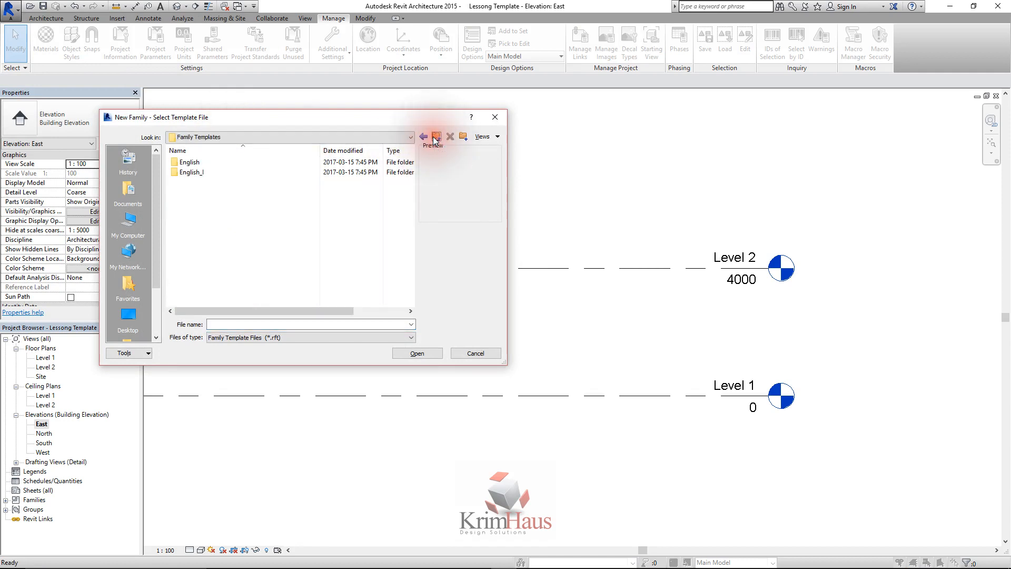
double_click(193, 163)
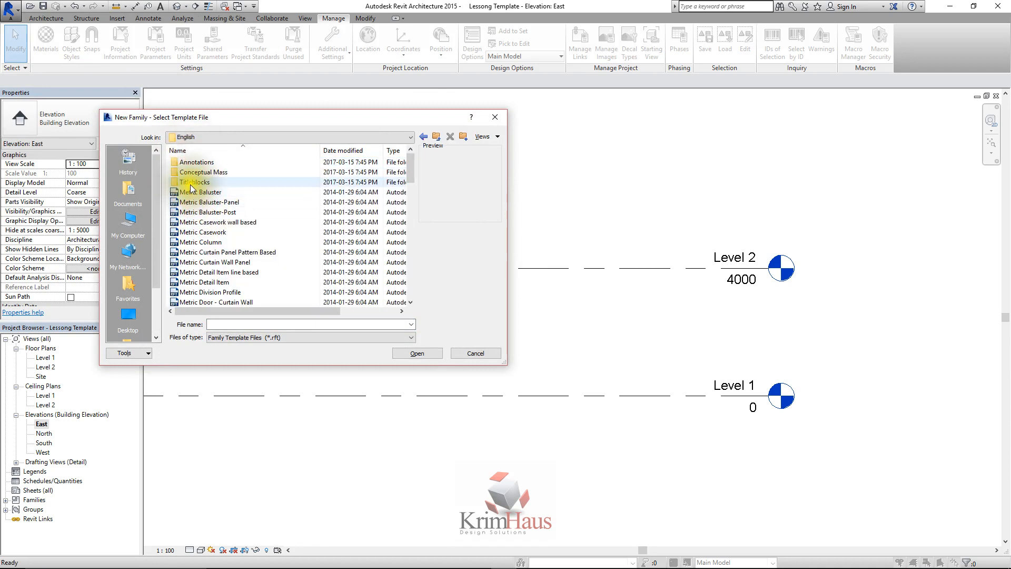
left_click_drag(408, 162, 411, 159)
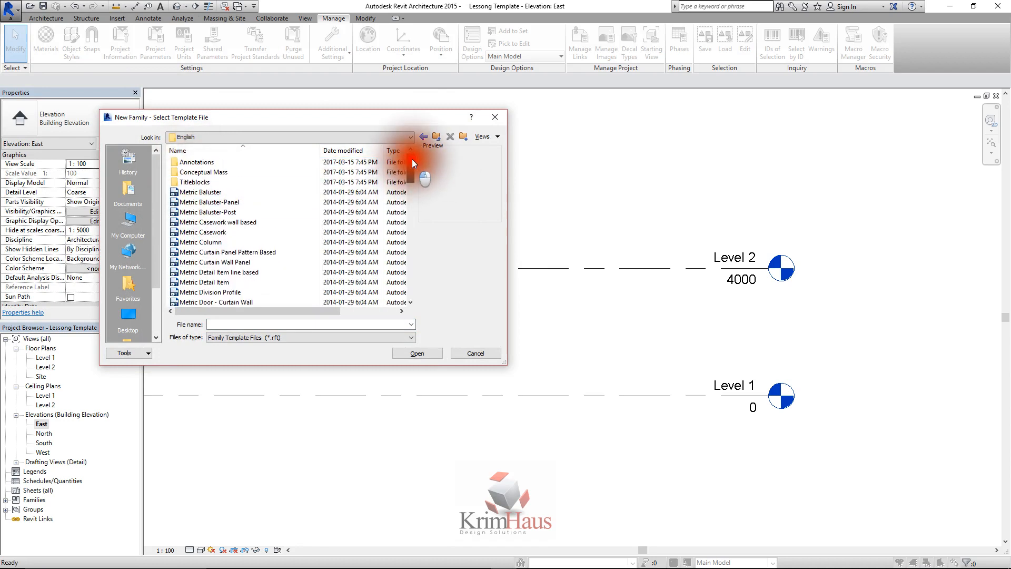
double_click(218, 158)
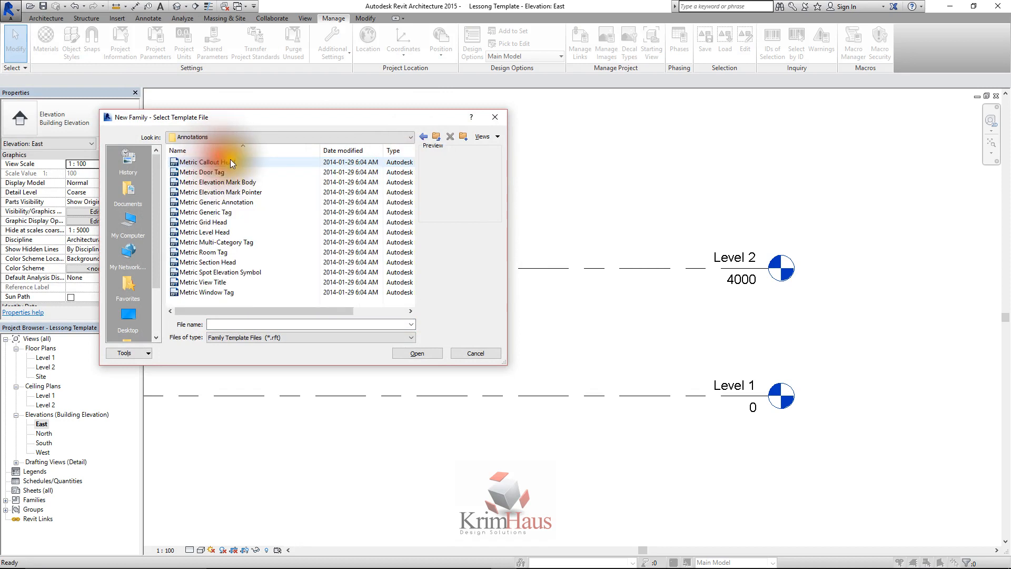
left_click(203, 232)
left_click(426, 352)
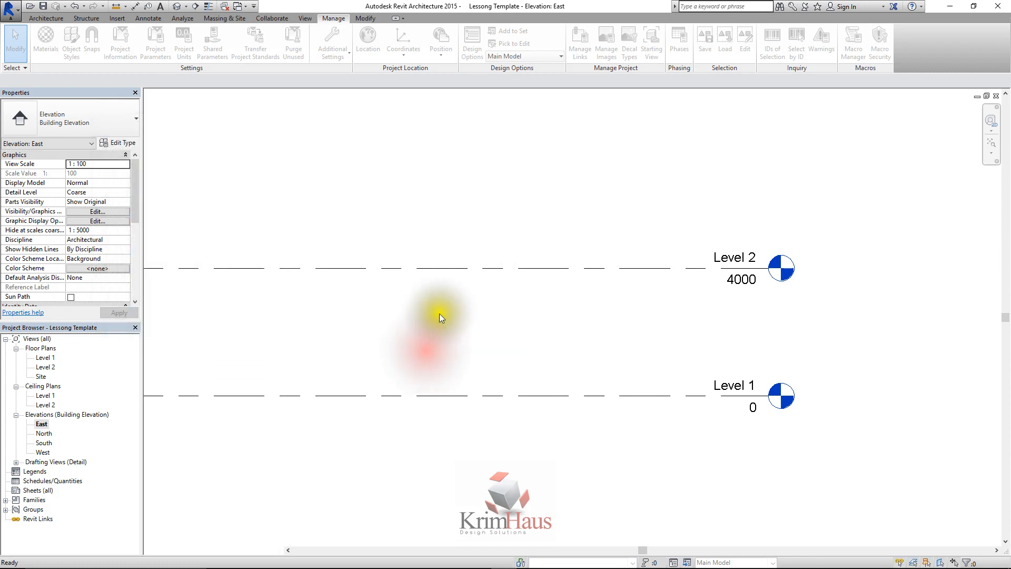
left_click(440, 287)
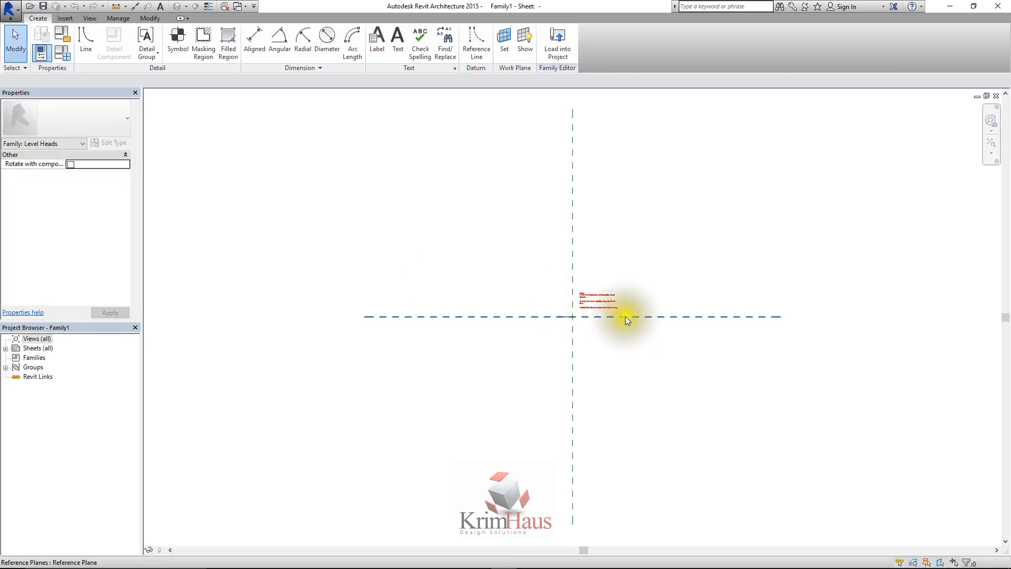
Delete the template's red instruction note and the dummy level line at the reference plane intersection
scroll(519, 320, "up", 5)
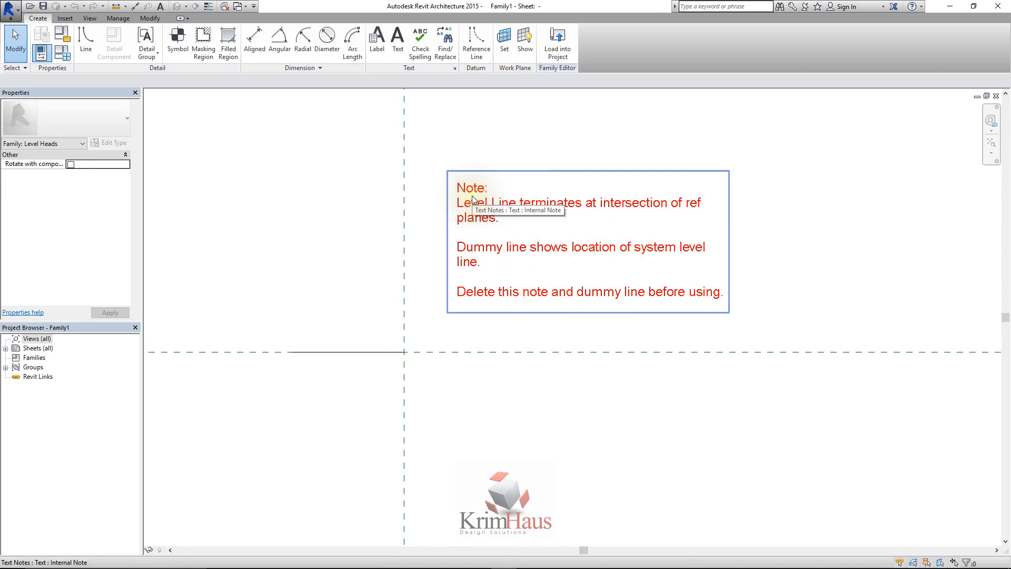
left_click(468, 220)
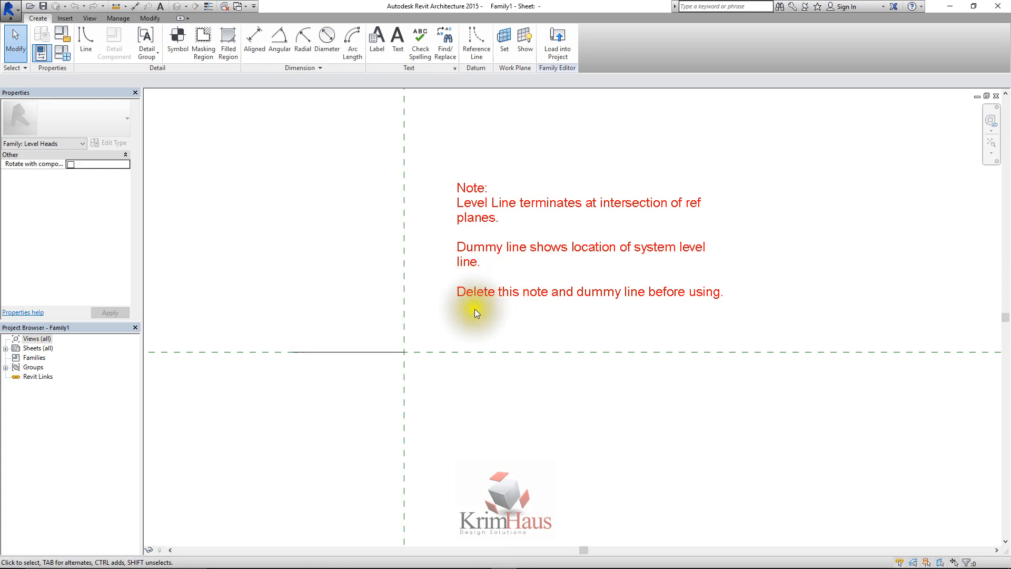
left_click_drag(437, 317, 743, 181)
left_click_drag(439, 319, 771, 160)
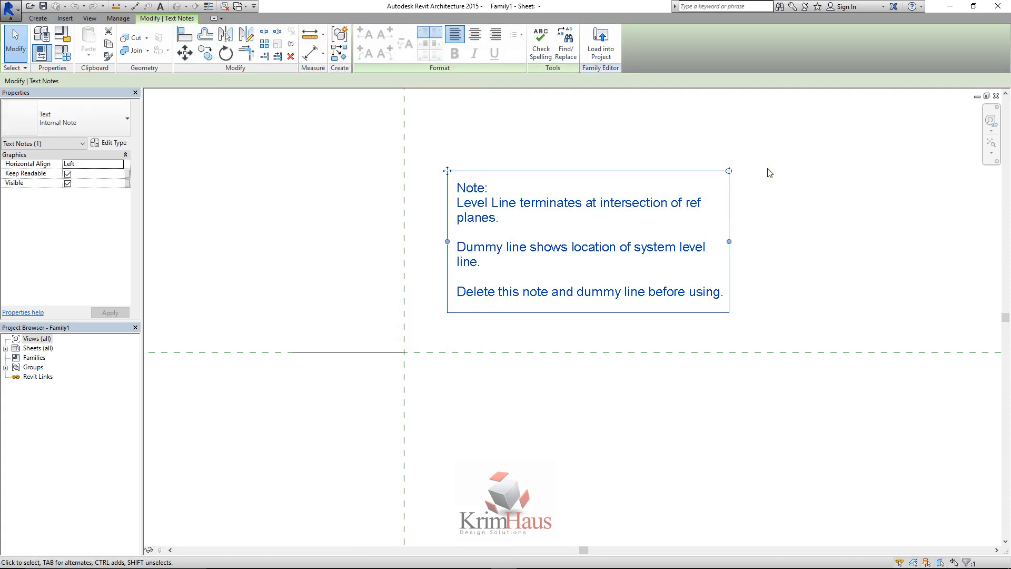
key("Delete")
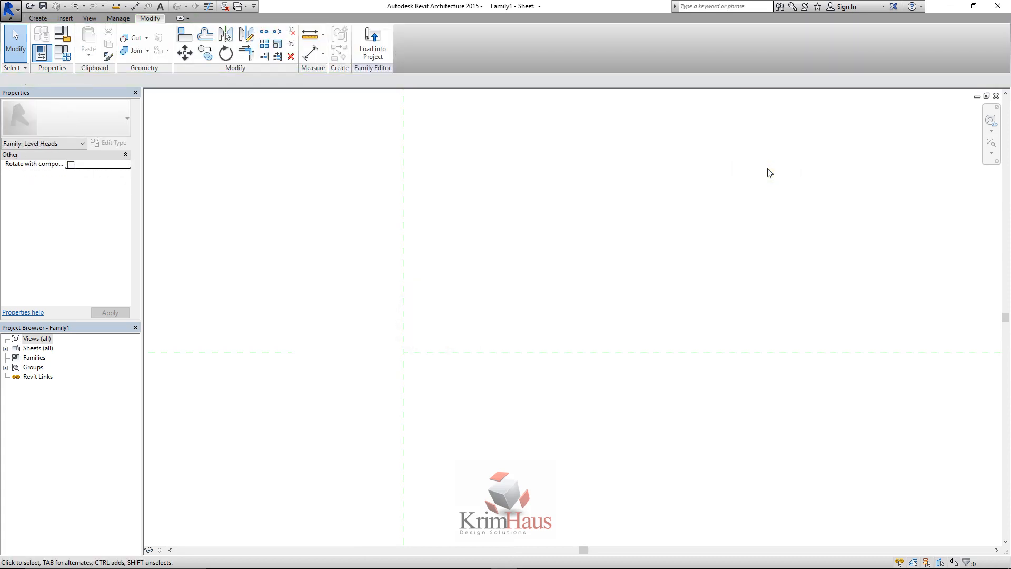
left_click(385, 352)
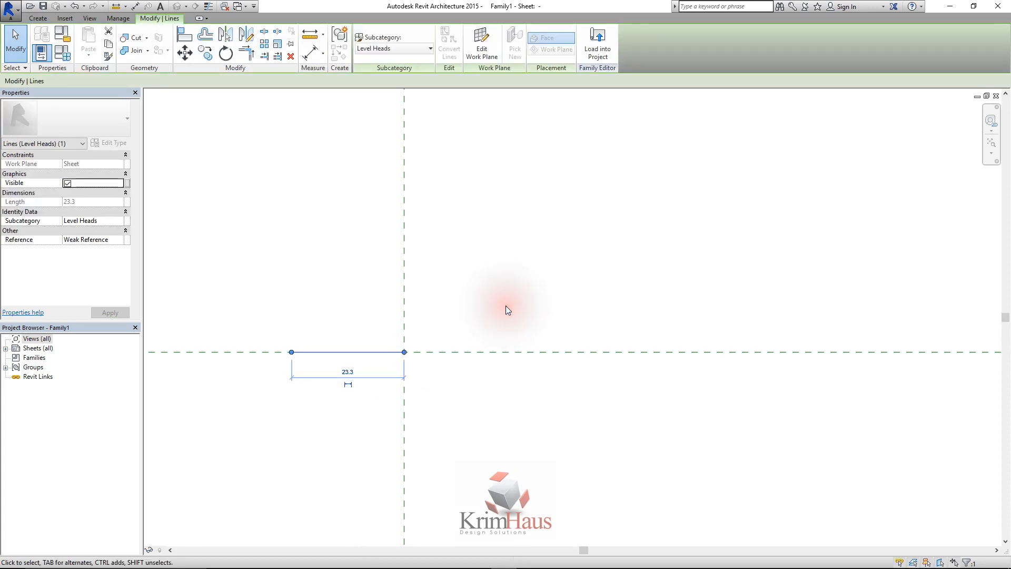
key("Delete")
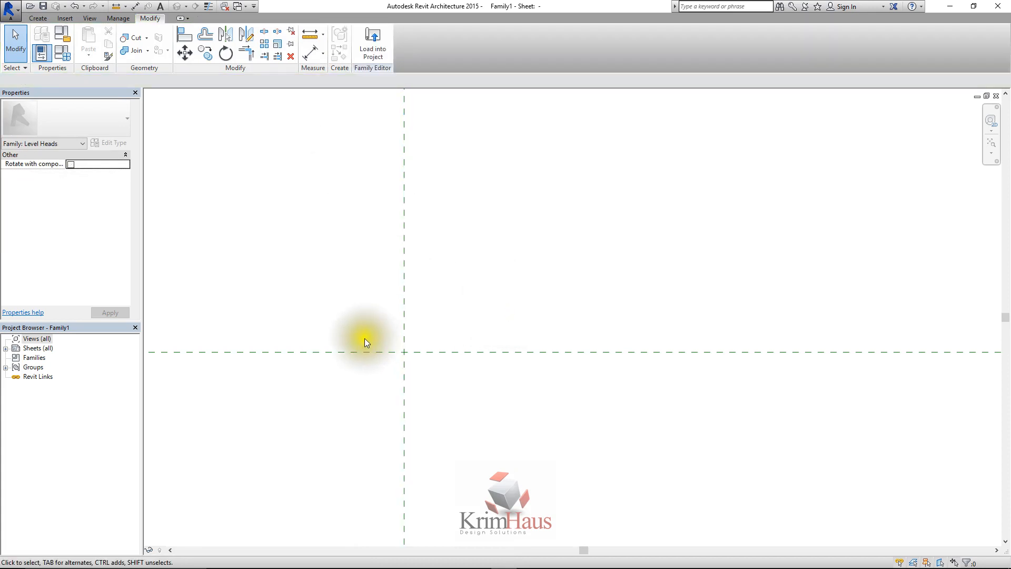
Place a new 3mm label just above the horizontal reference plane, to the left of the vertical one
scroll(460, 241, "down", 1)
scroll(277, 314, "up", 3)
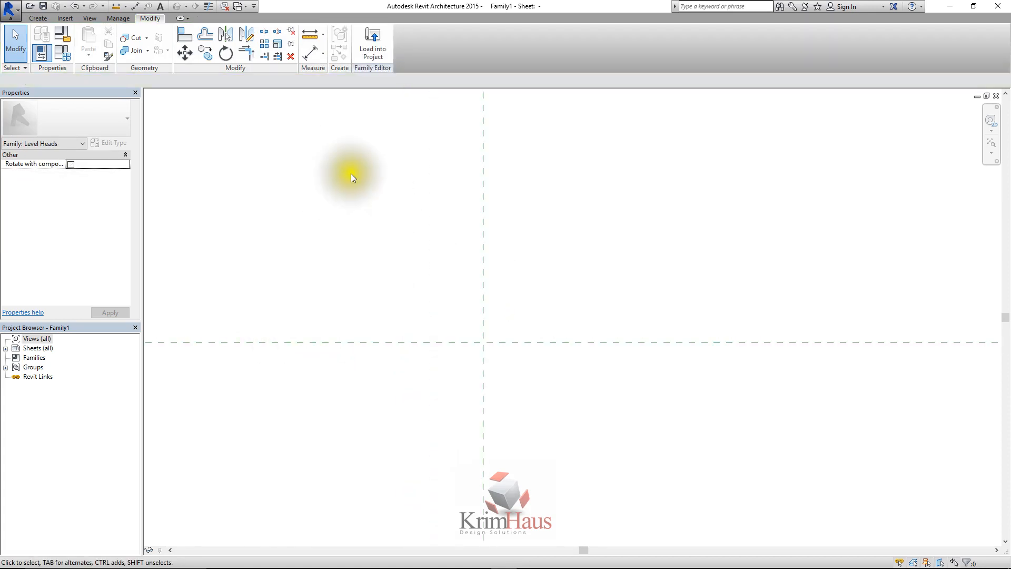
left_click(38, 18)
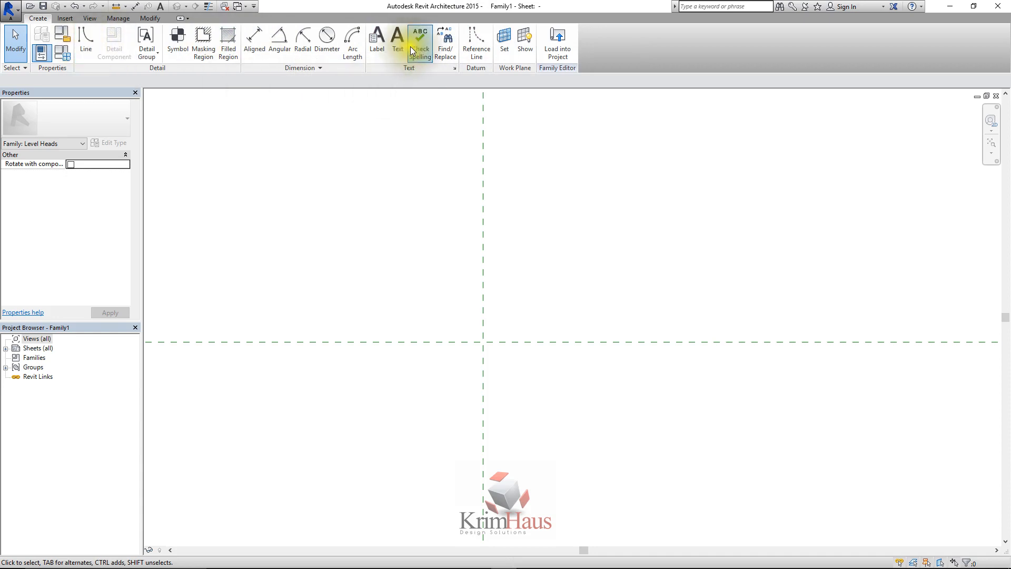
left_click(377, 42)
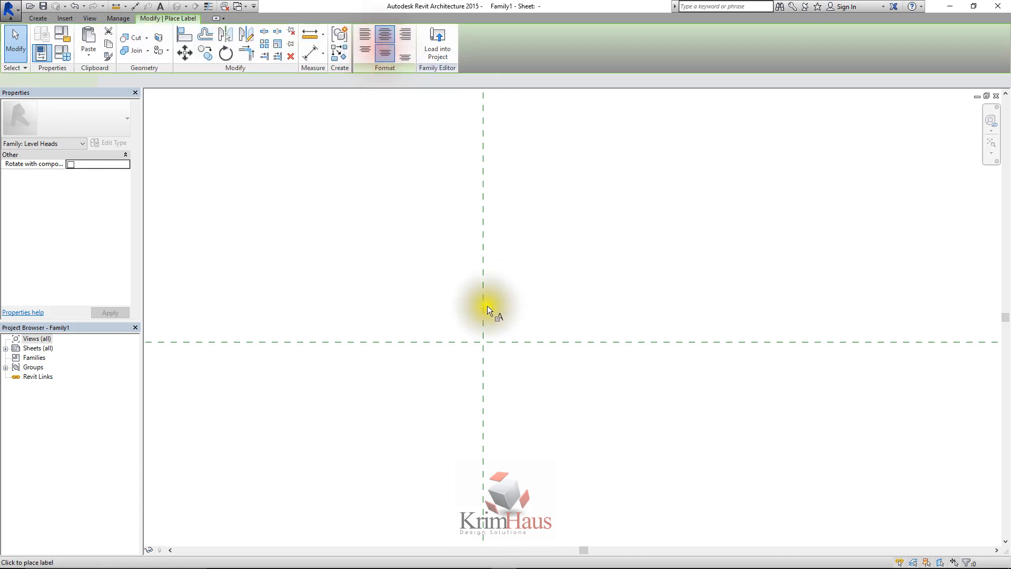
left_click(358, 306)
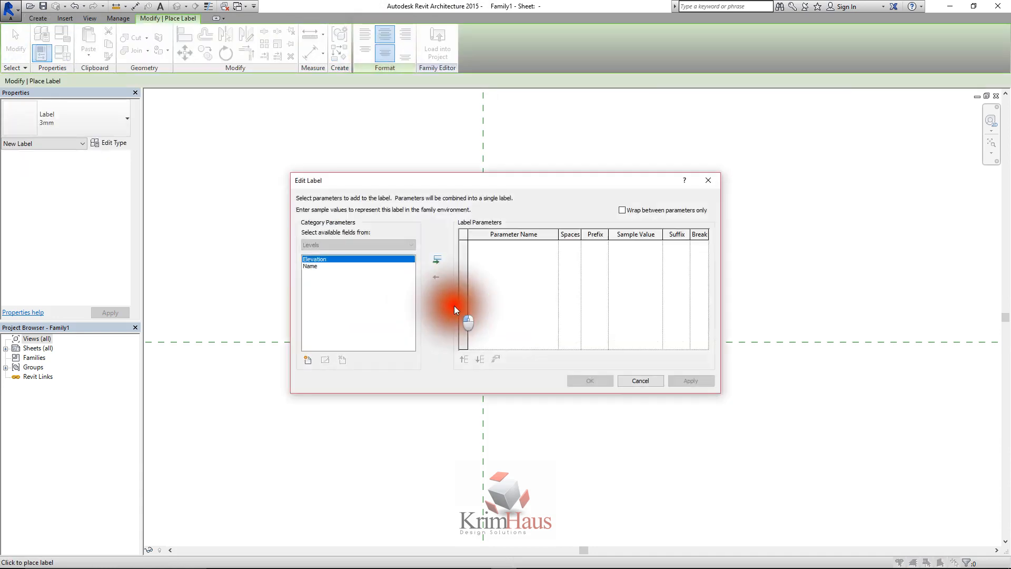
Add the Name parameter to the new label, confirm the label definition and finish placing labels
left_click(365, 259)
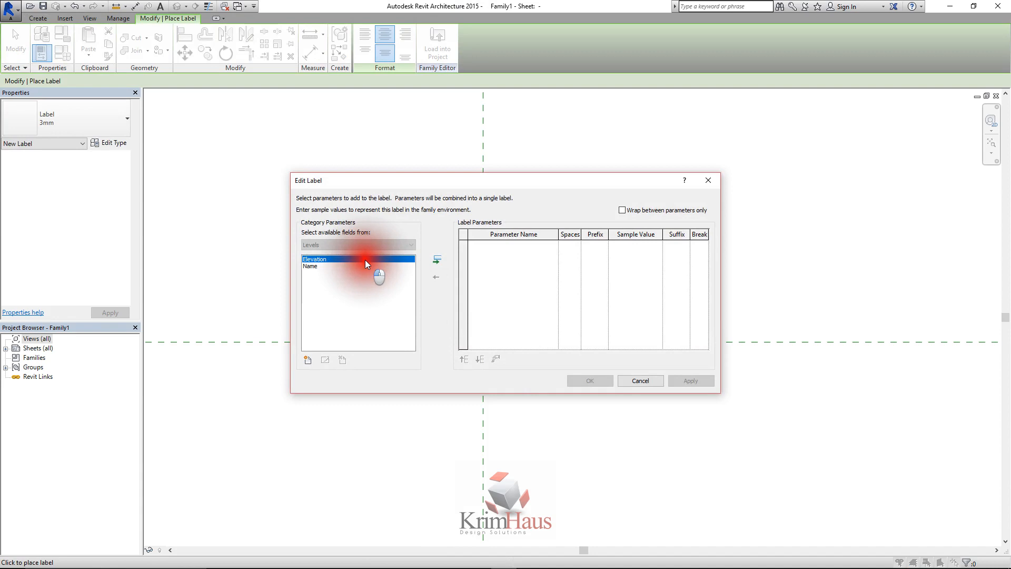
left_click(333, 266)
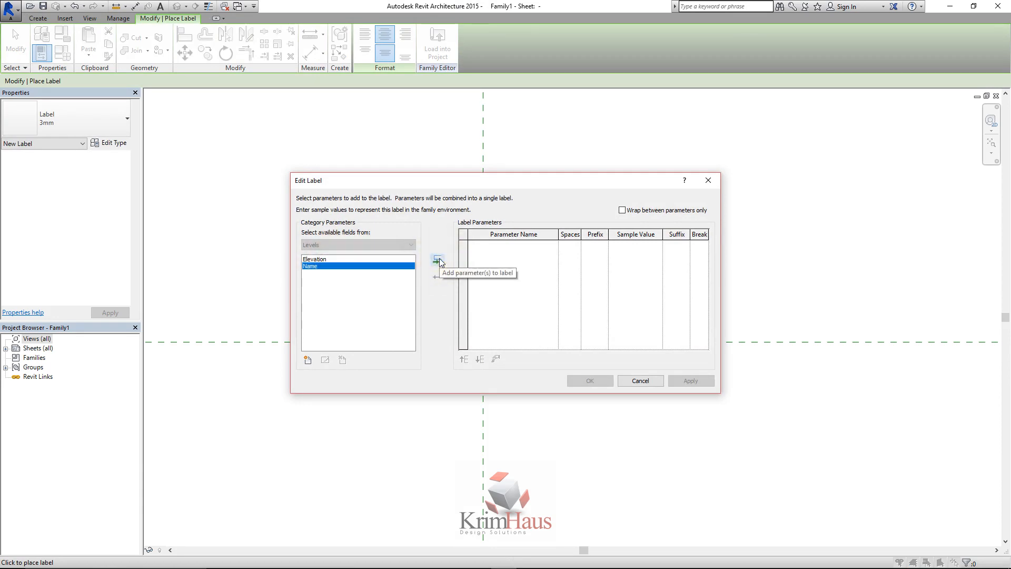
left_click(326, 259)
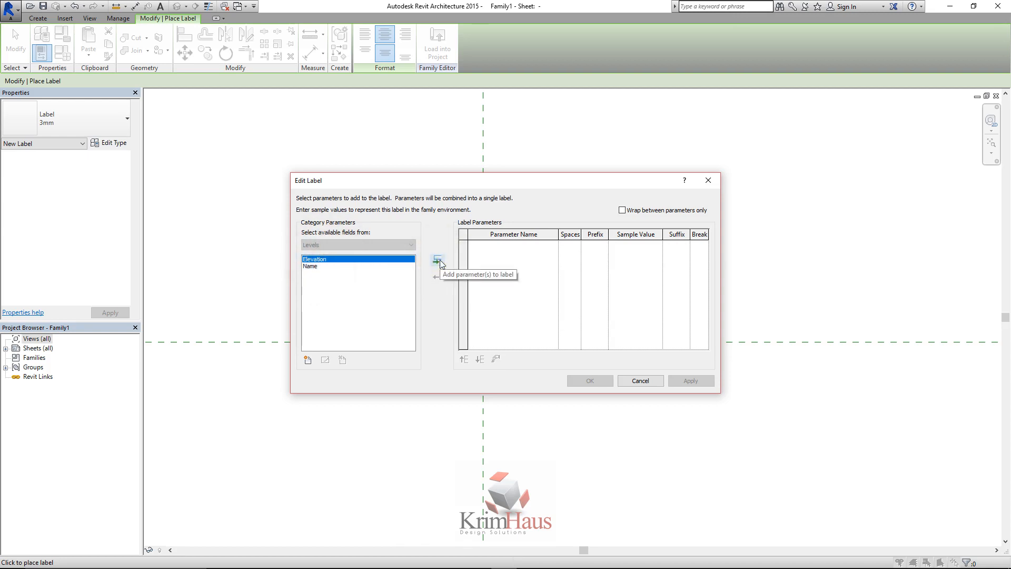
left_click(333, 258)
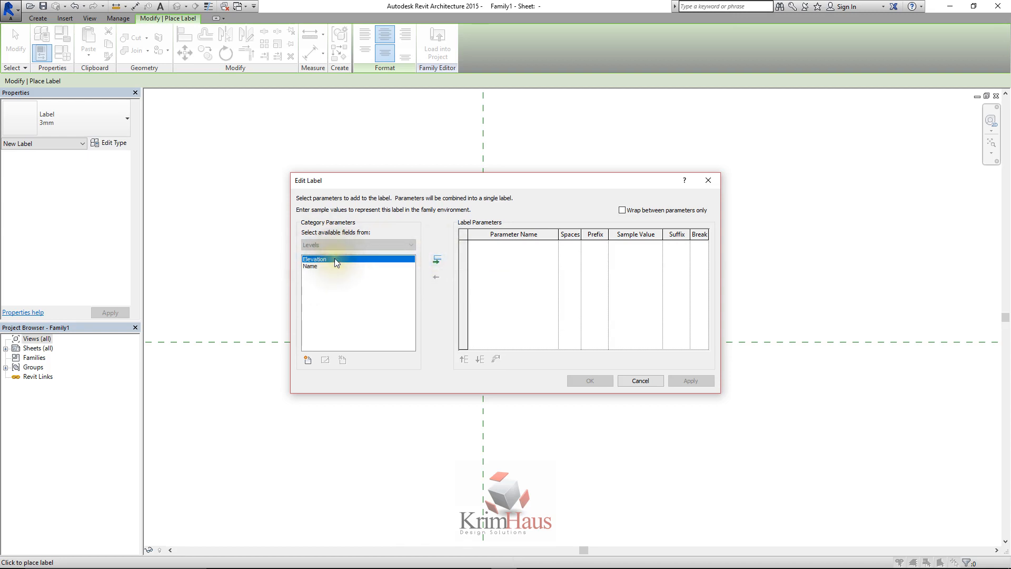
left_click(434, 255)
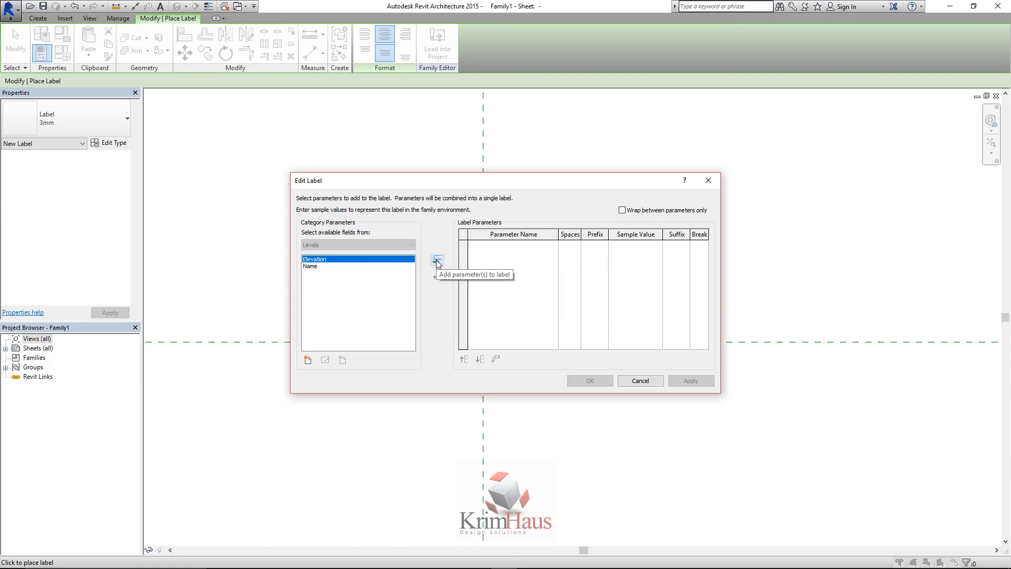
left_click(349, 266)
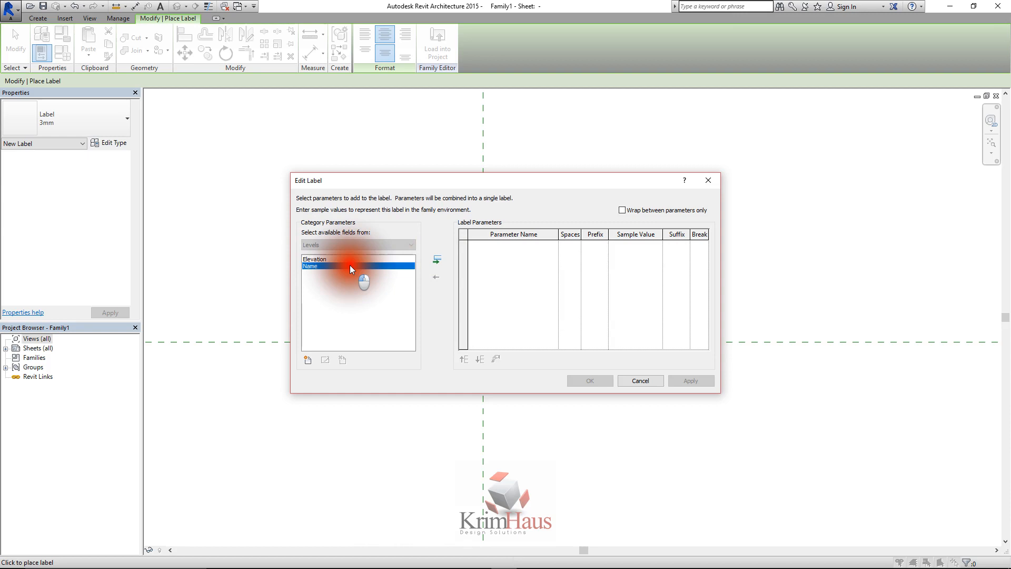
left_click(436, 260)
left_click(676, 380)
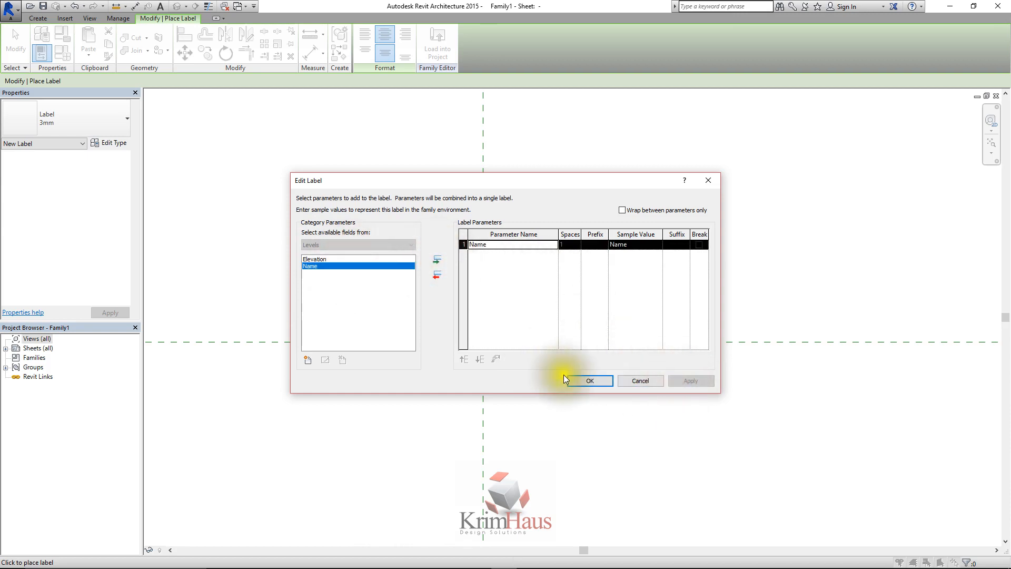
left_click(595, 382)
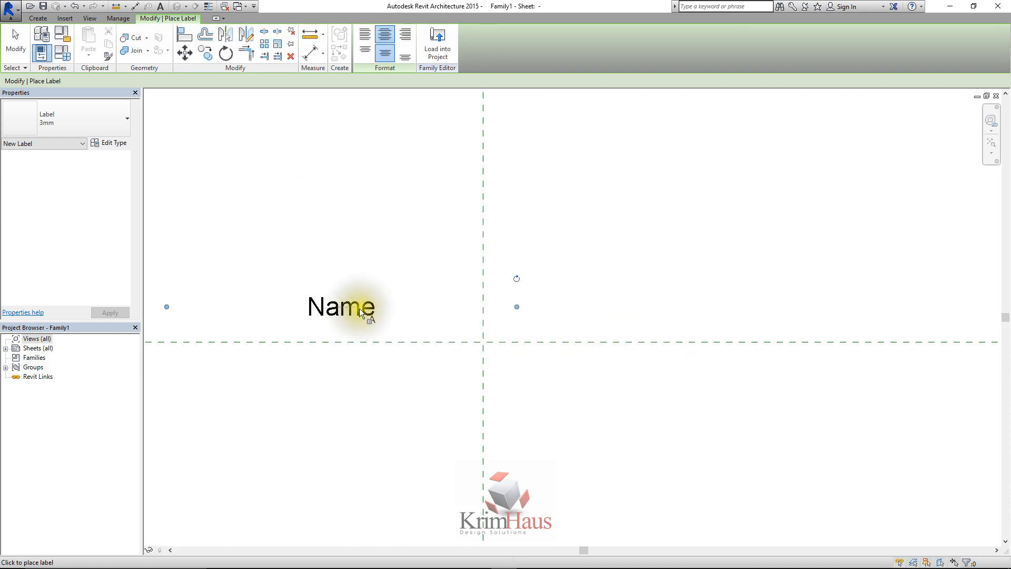
right_click(367, 246)
left_click(393, 261)
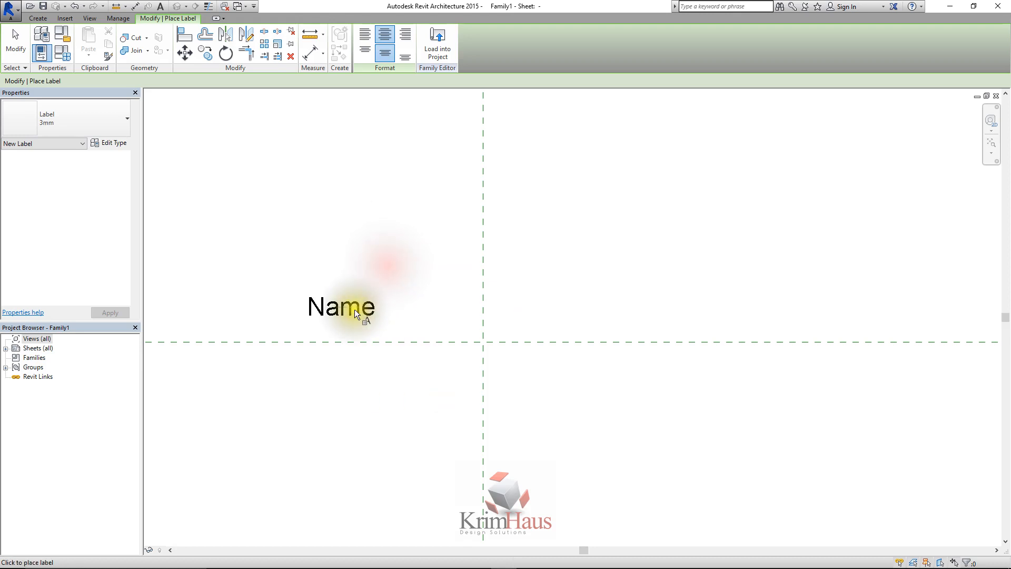
right_click(371, 257)
left_click(396, 263)
Move the Name label closer to both reference planes and resize its text box to extend slightly past the vertical plane
left_click_drag(355, 310, 434, 321)
left_click_drag(596, 318, 481, 318)
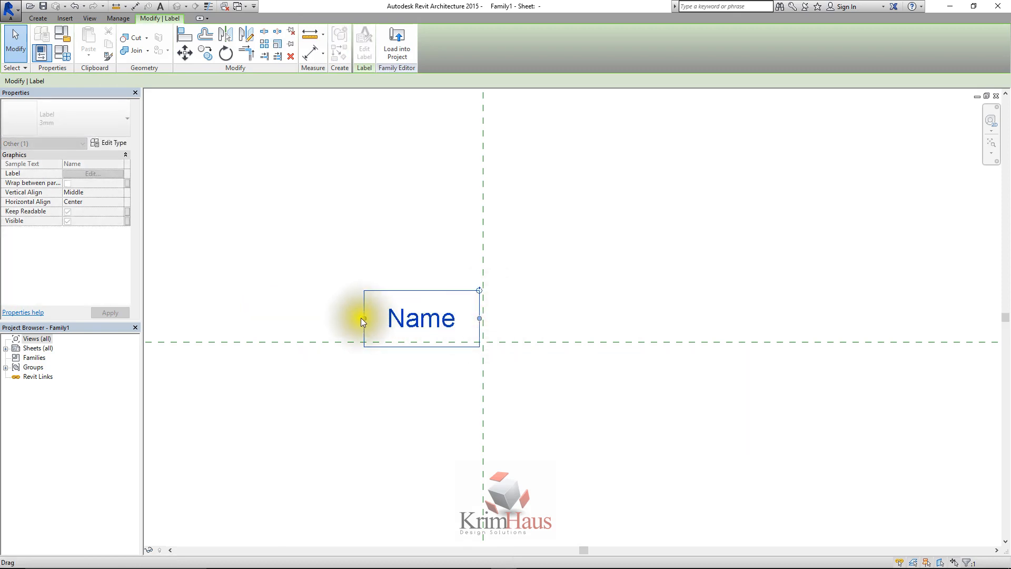
left_click_drag(361, 317, 318, 314)
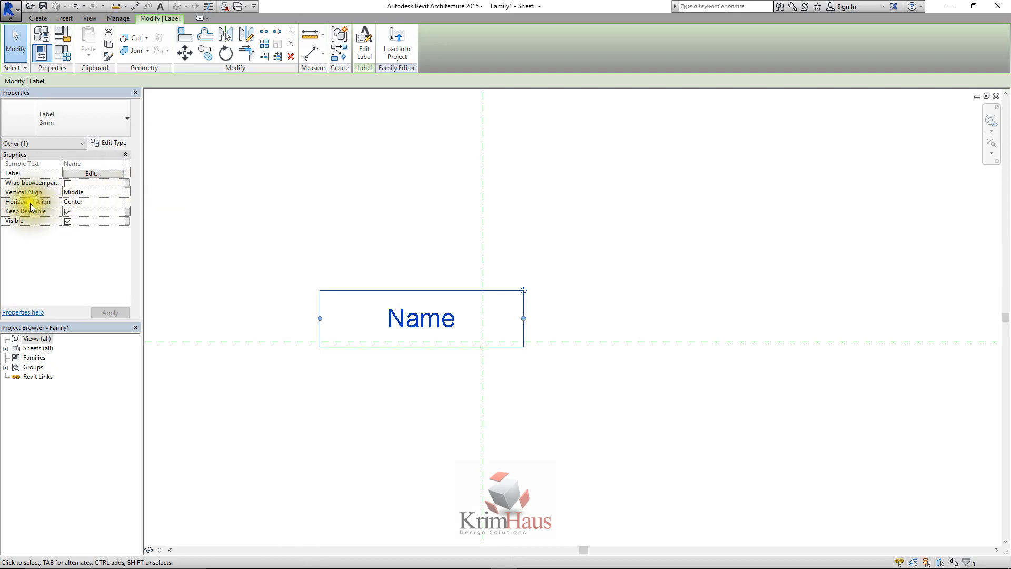
Try Left as the Name label's horizontal alignment and apply it
left_click(105, 203)
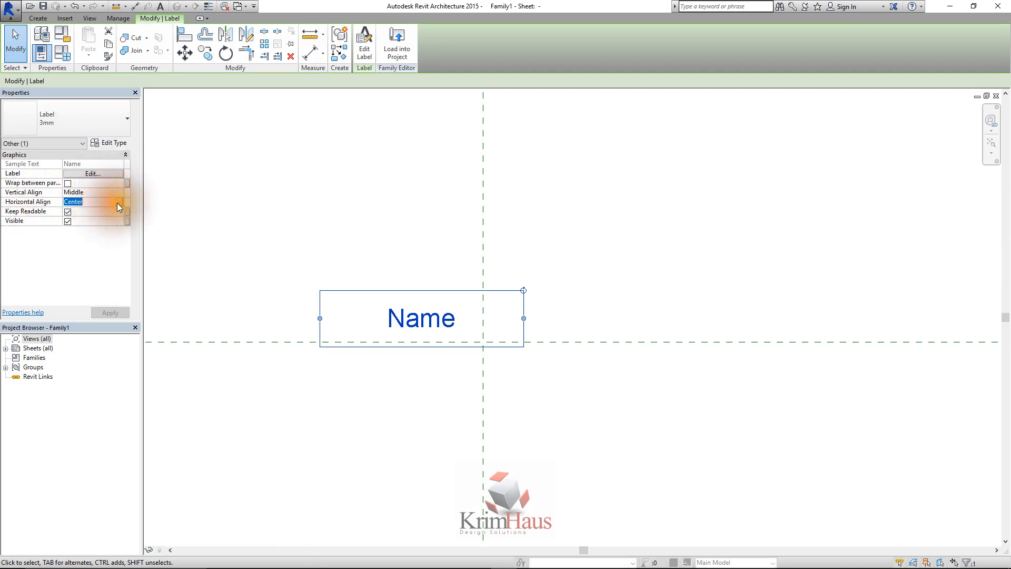
left_click(117, 202)
left_click(90, 213)
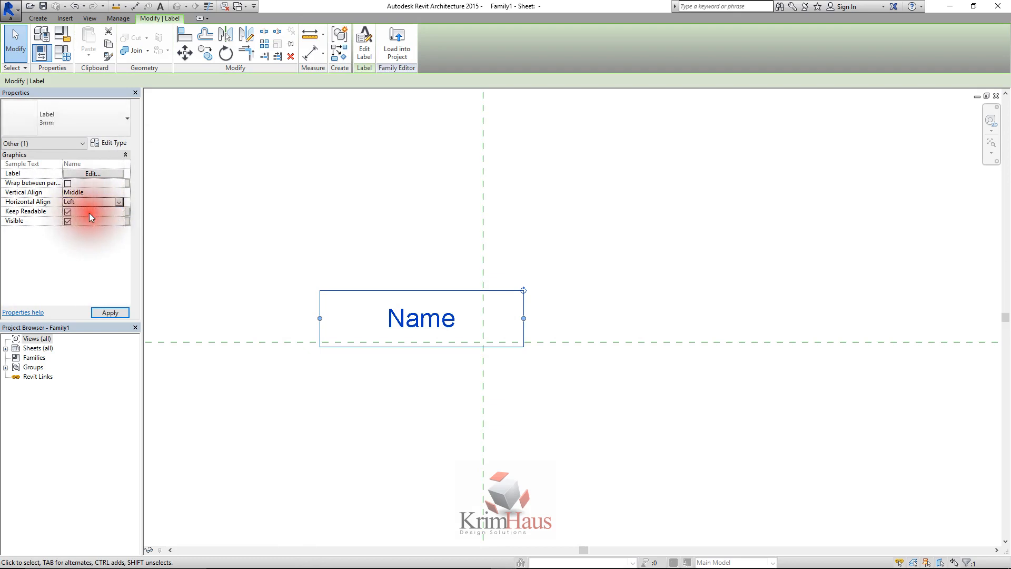
left_click(117, 312)
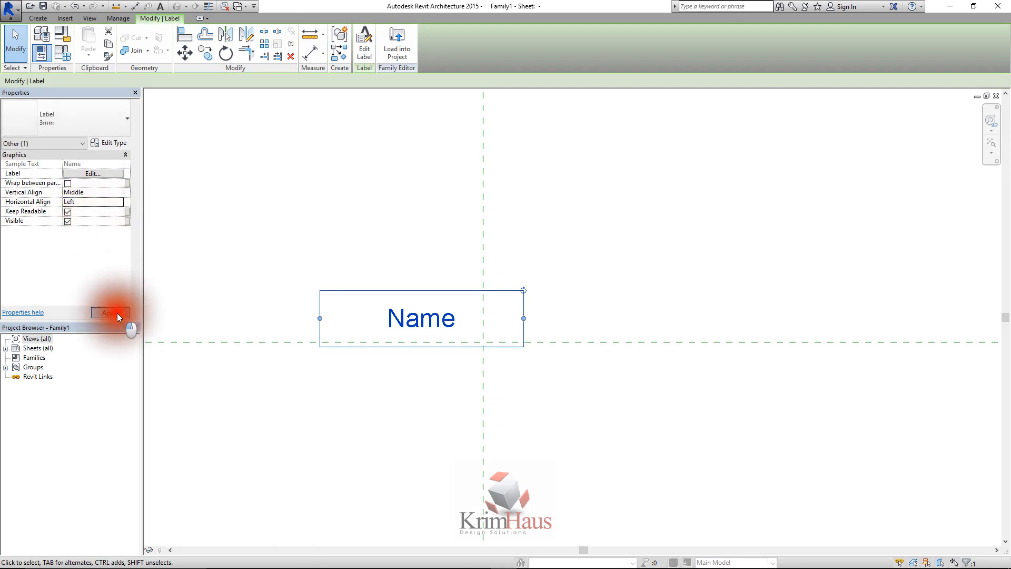
Set the Name label's horizontal alignment to Right and apply it
left_click(117, 203)
left_click(118, 203)
left_click(82, 228)
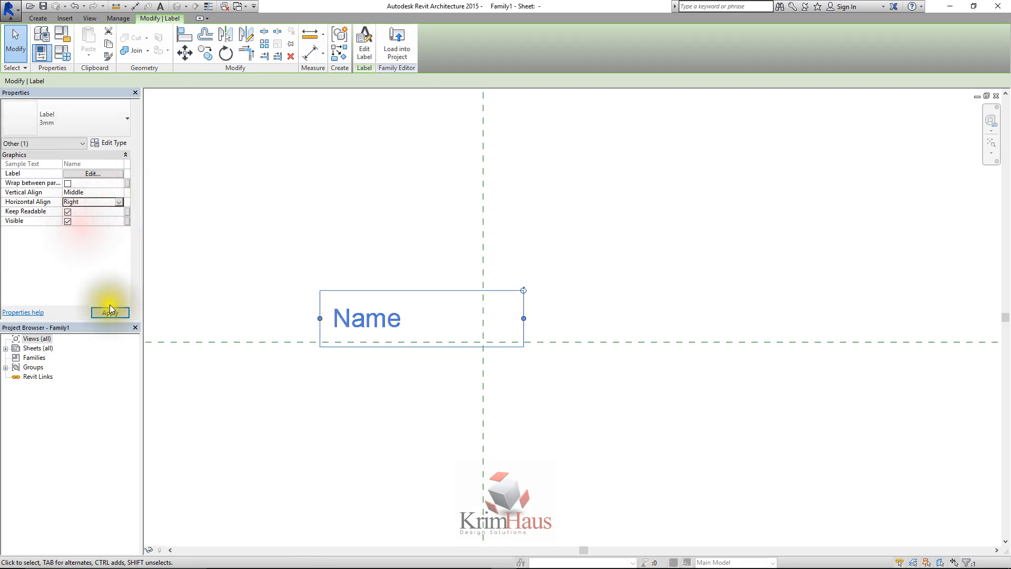
left_click(109, 308)
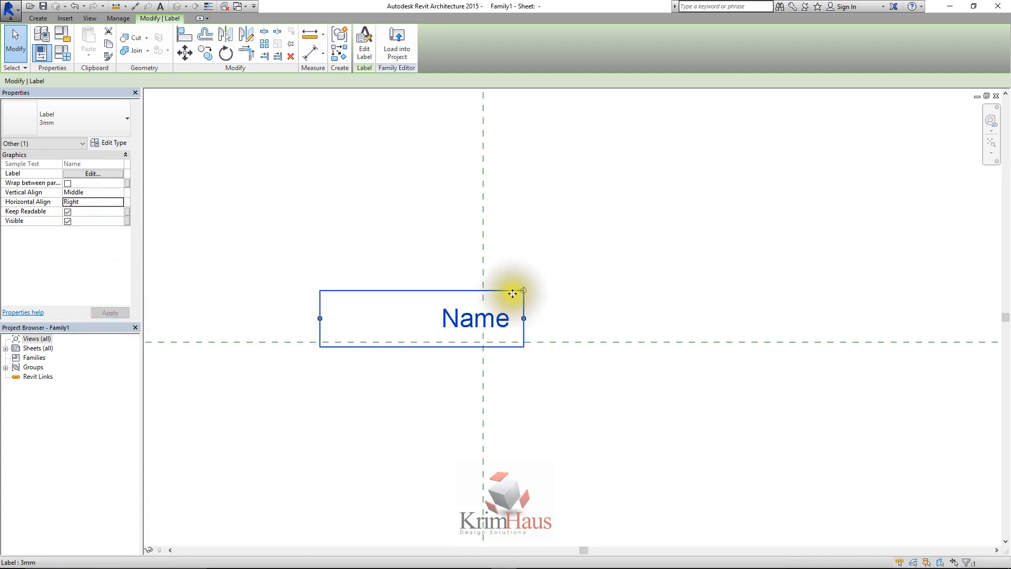
Move the Name label so its text box sits just left of the vertical reference plane and above the horizontal one
left_click_drag(513, 293, 472, 285)
left_click(530, 267)
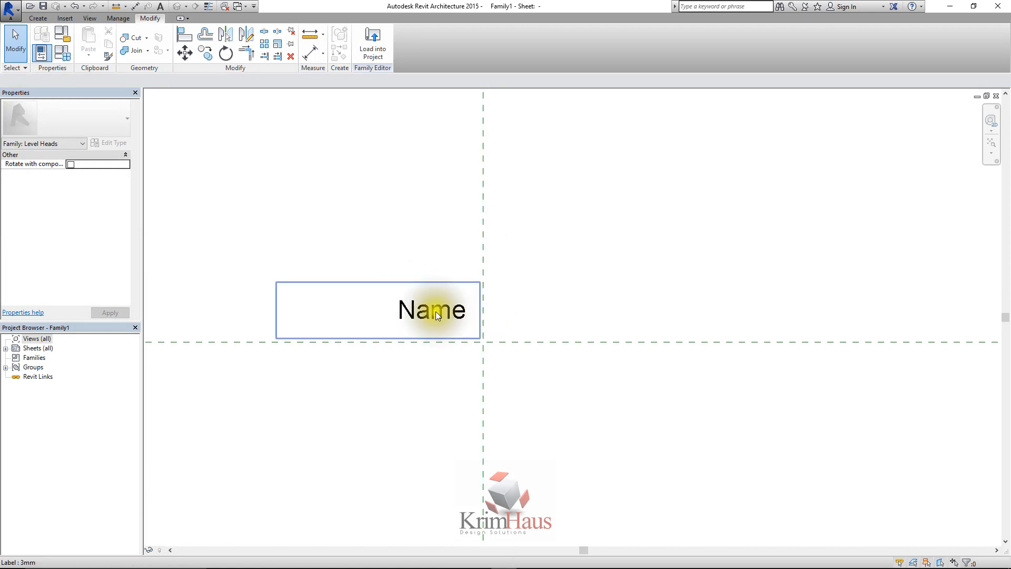
left_click(400, 254)
Open the type properties of the Name label's 3mm type and set the text font to Times New Roman
left_click(404, 305)
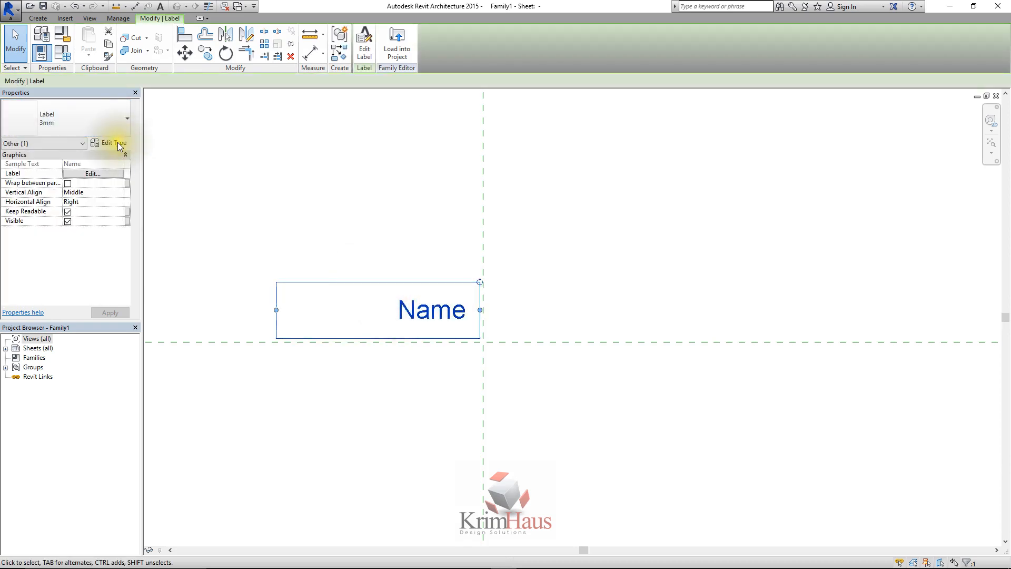
left_click(111, 144)
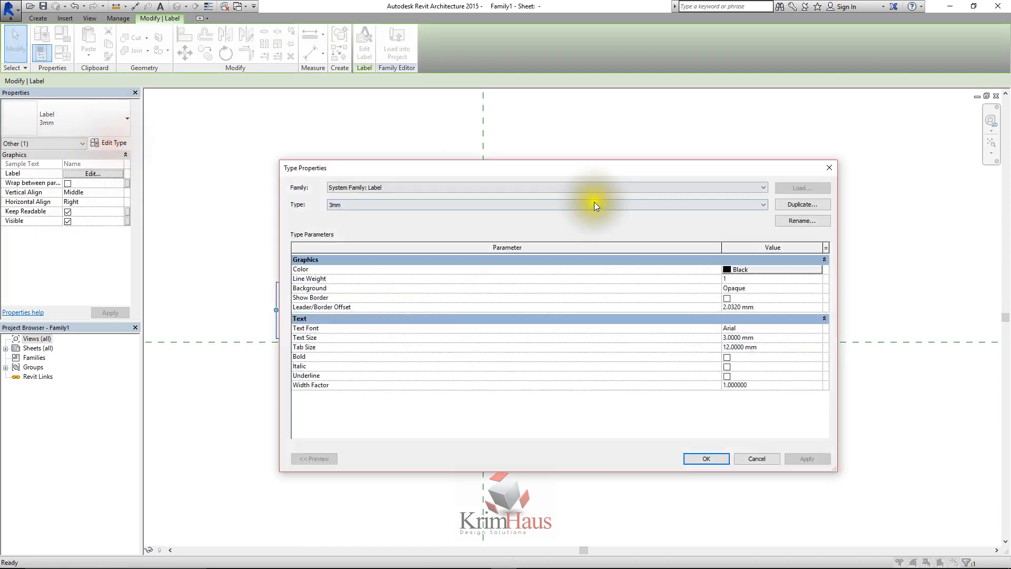
left_click(816, 327)
left_click(817, 328)
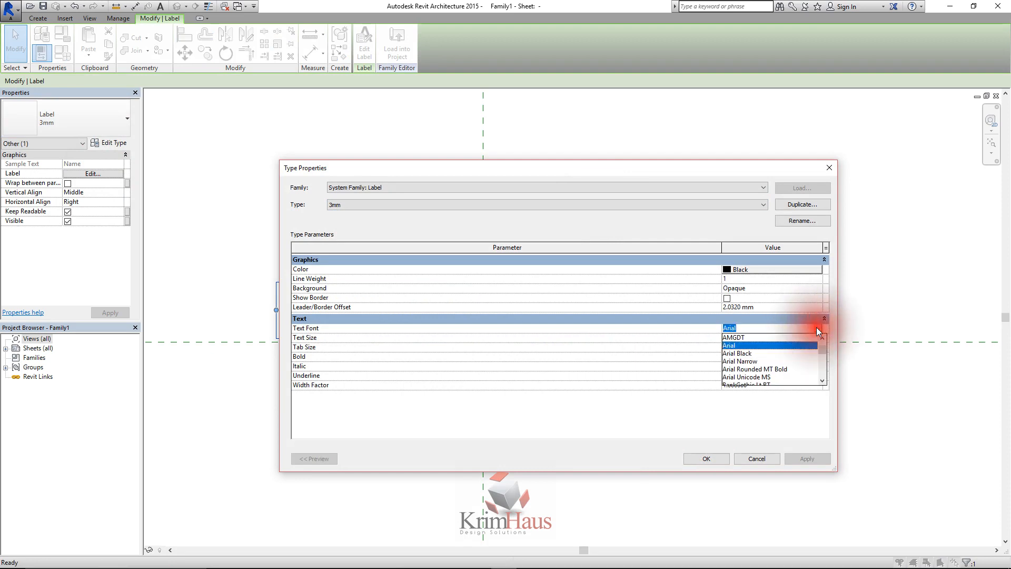
key("t")
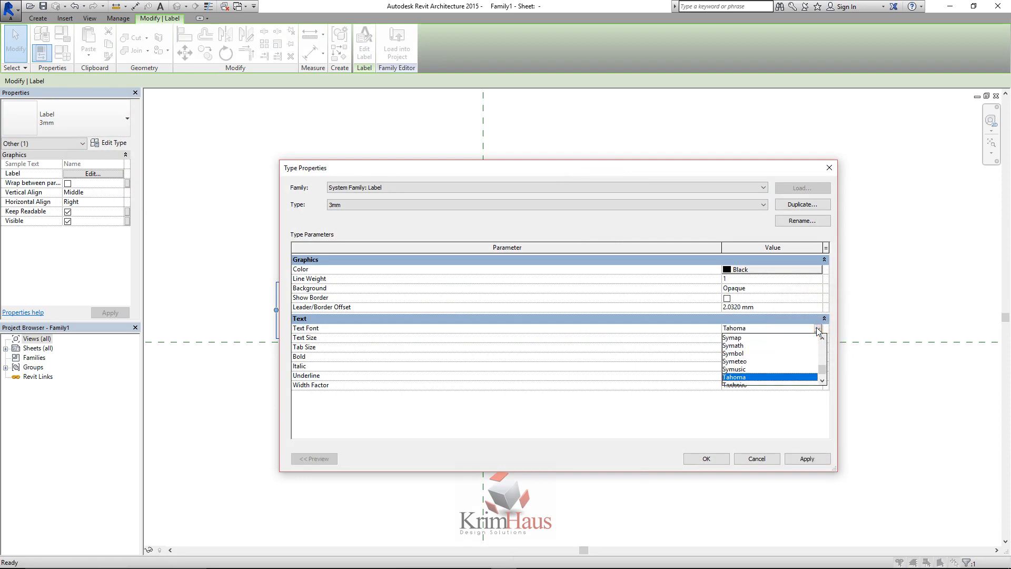
key("e")
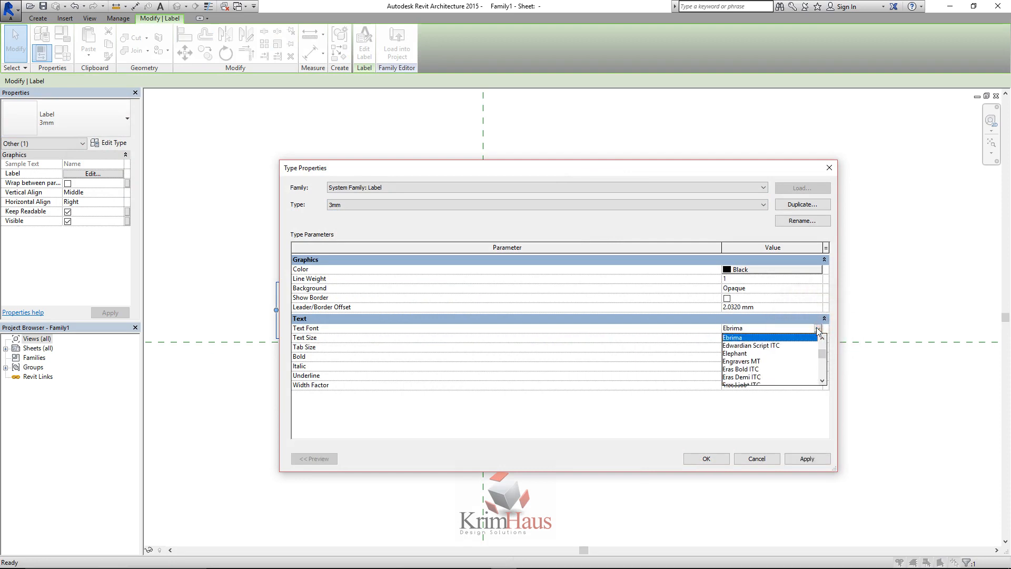
left_click(759, 337)
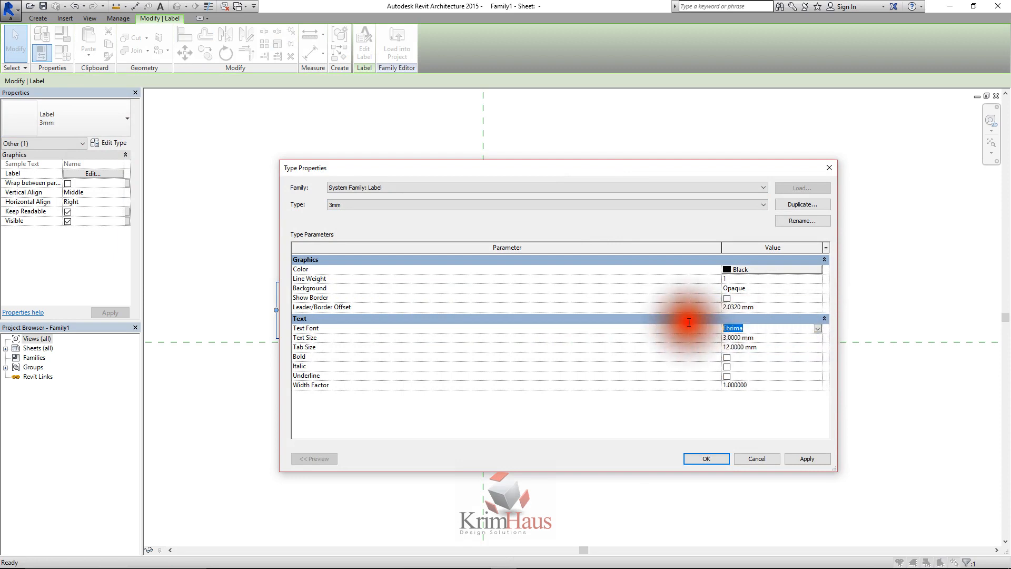
type("Times New Roman")
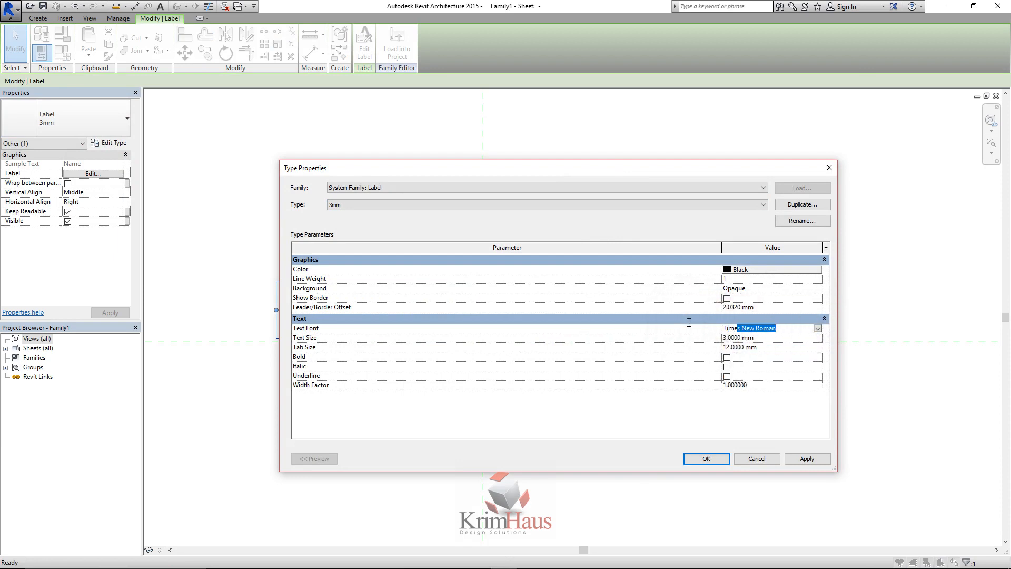
key("Return")
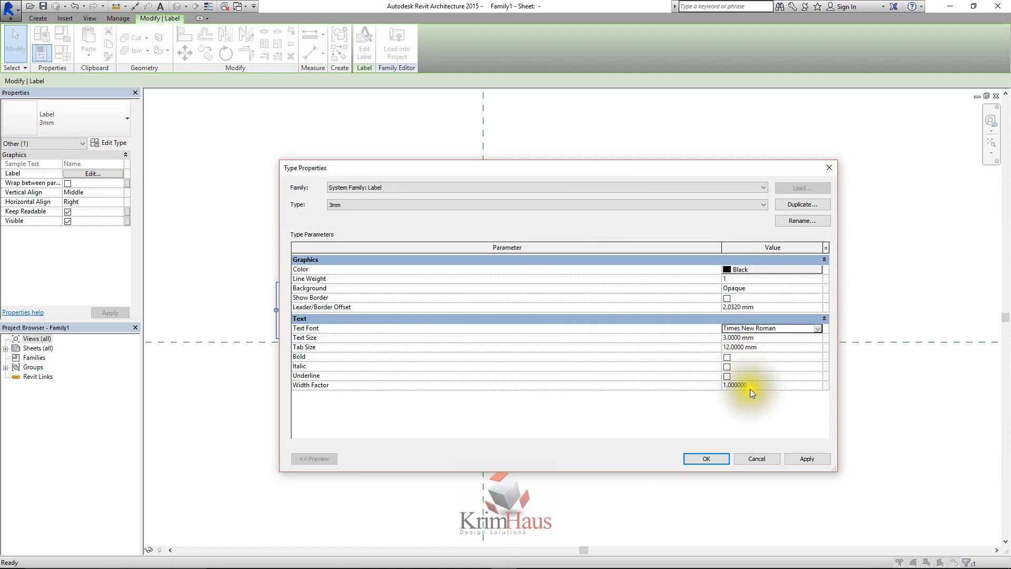
Set the 3mm label type's width factor to 0.9, then apply and confirm the type properties
left_click_drag(750, 389, 690, 378)
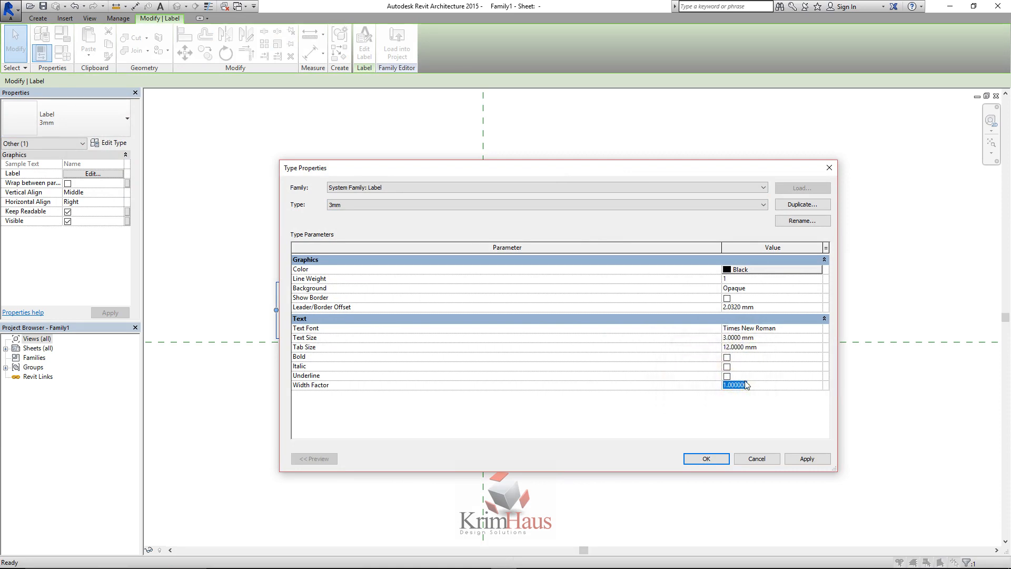
key("BackSpace")
left_click(761, 339)
left_click(805, 458)
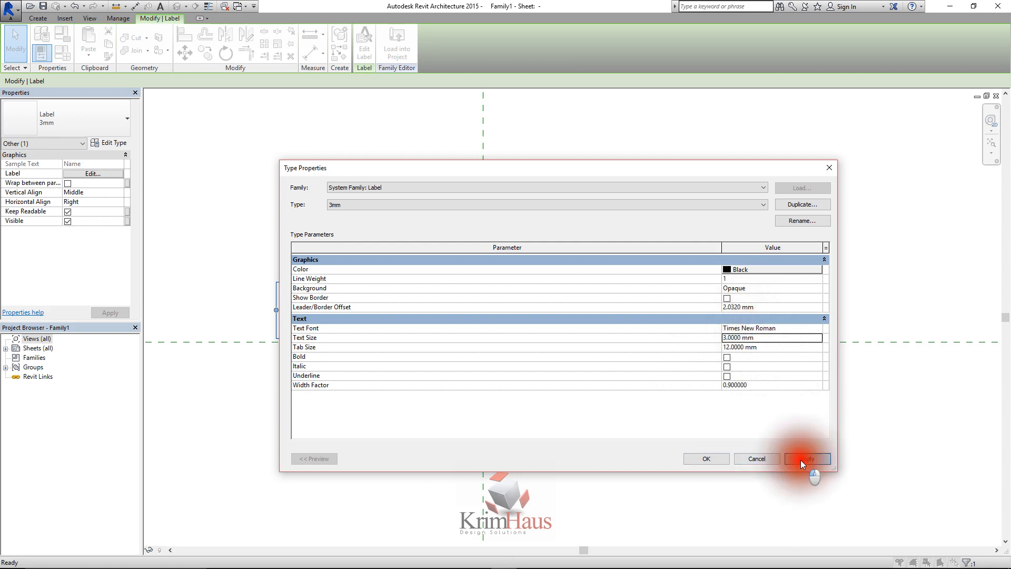
left_click(706, 458)
left_click(444, 353)
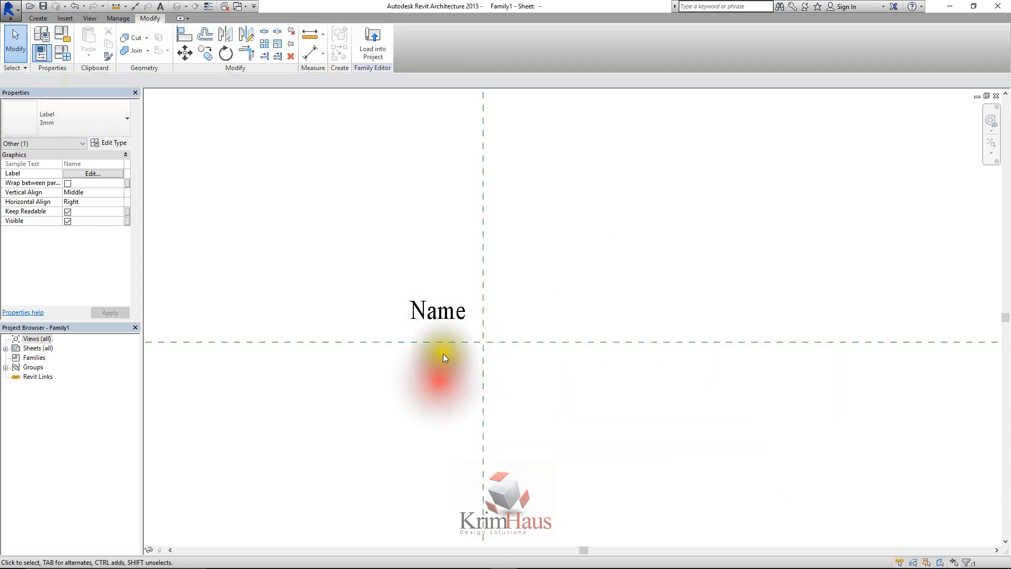
Copy the Name label straight down to just below the horizontal reference plane
left_click(443, 314)
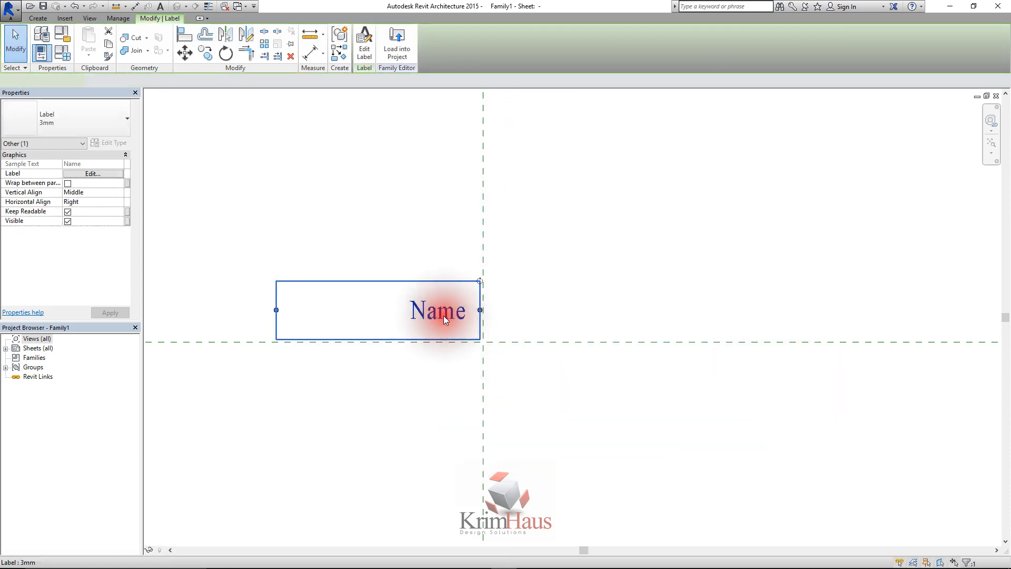
left_click(203, 48)
left_click(451, 371)
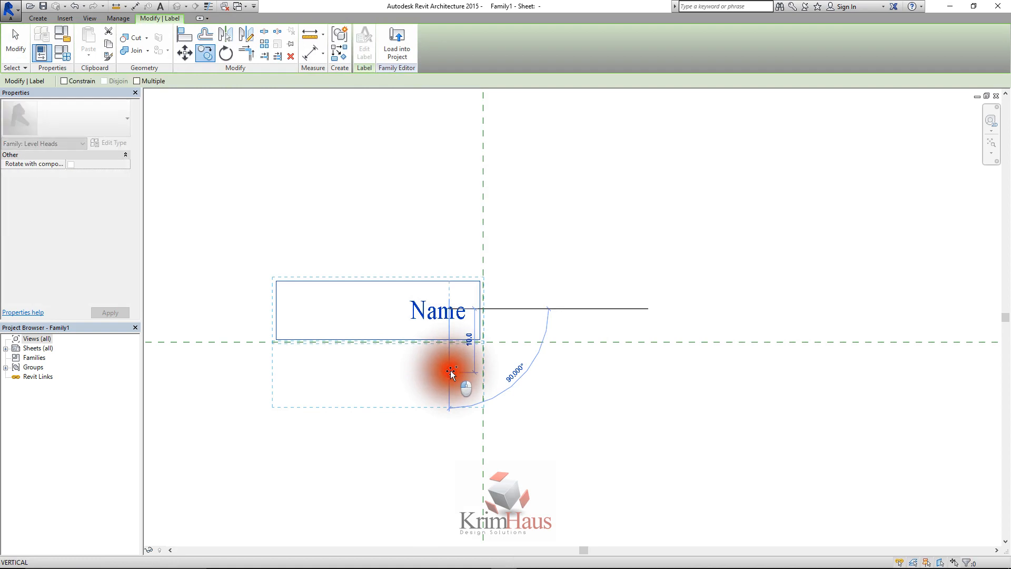
mouse_move(450, 371)
left_mouse_down()
mouse_move(449, 355)
mouse_move(451, 369)
left_mouse_up()
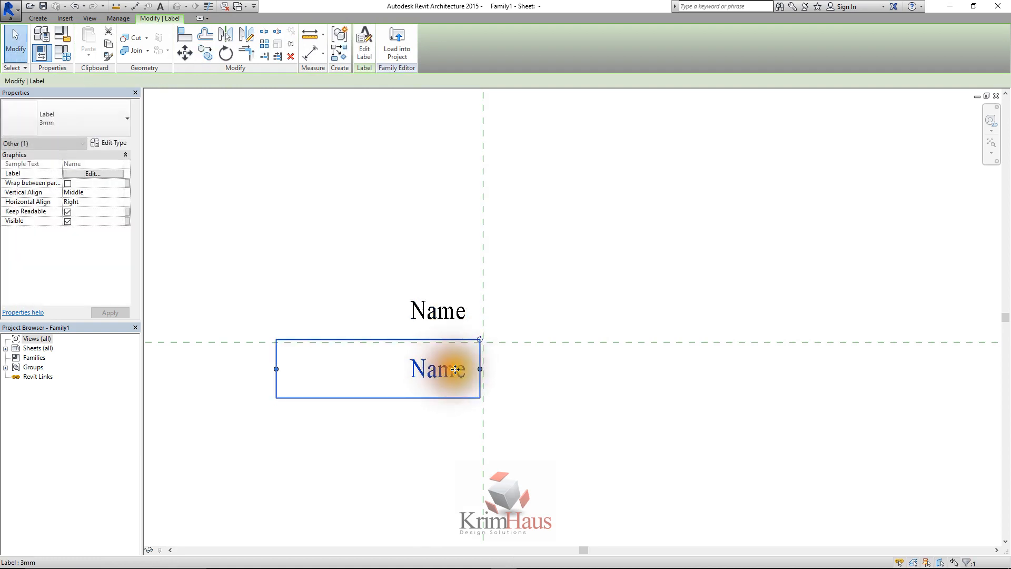
left_click(535, 375)
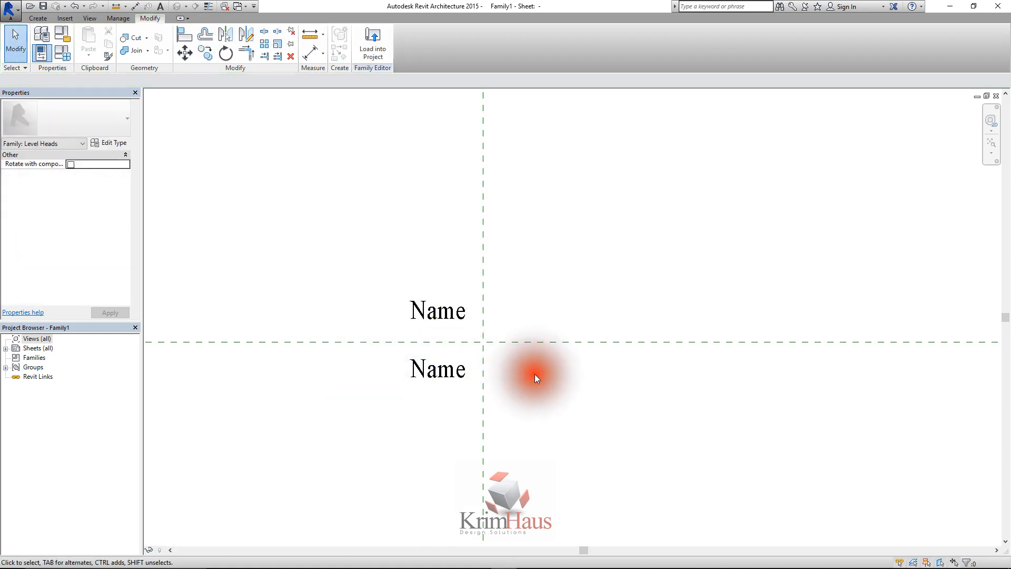
Replace the Name parameter with Elevation in the lower label and confirm the label definition
left_click(435, 375)
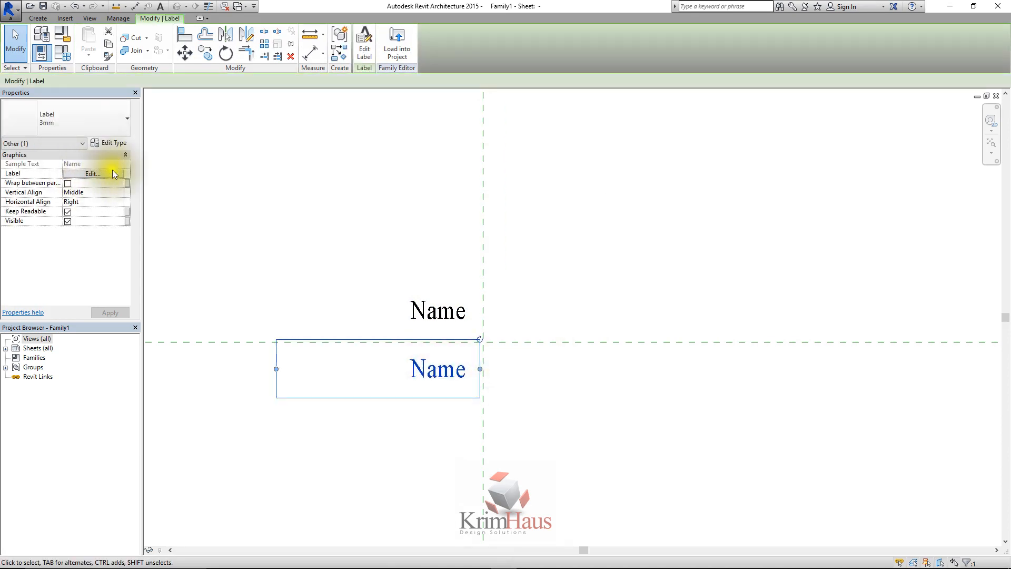
left_click(371, 58)
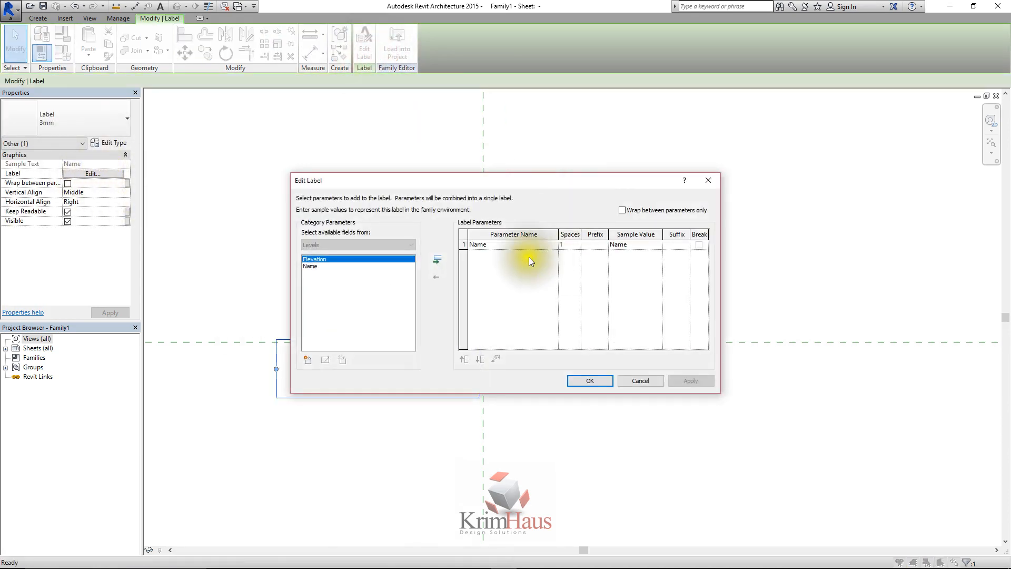
left_click(437, 259)
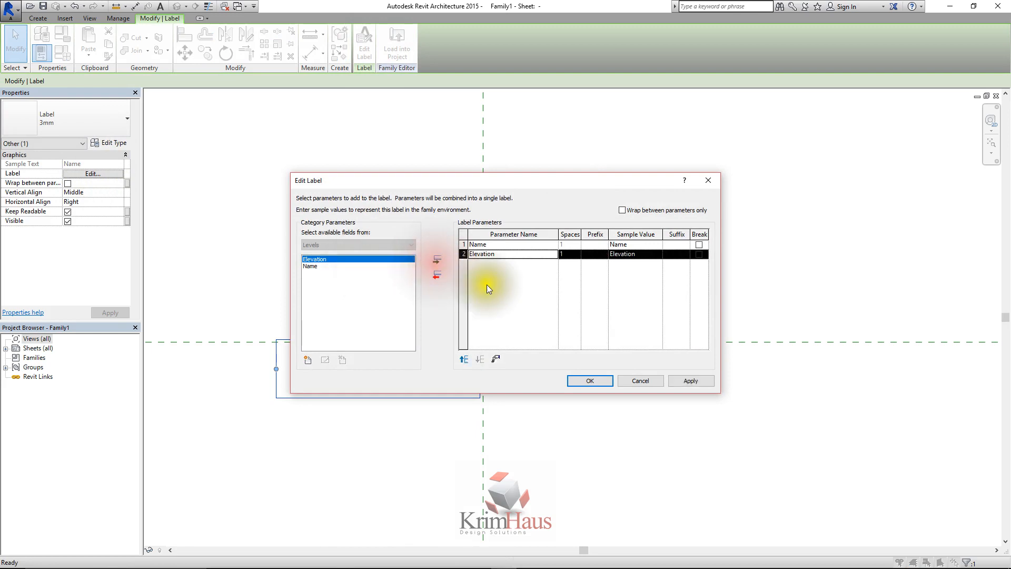
left_click(464, 244)
left_click(436, 274)
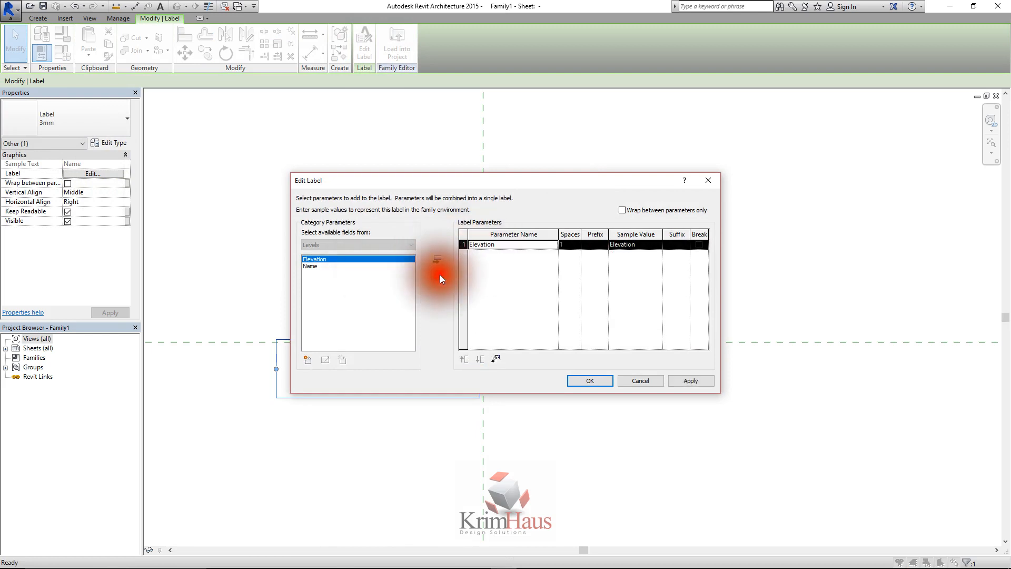
left_click(680, 381)
left_click(590, 380)
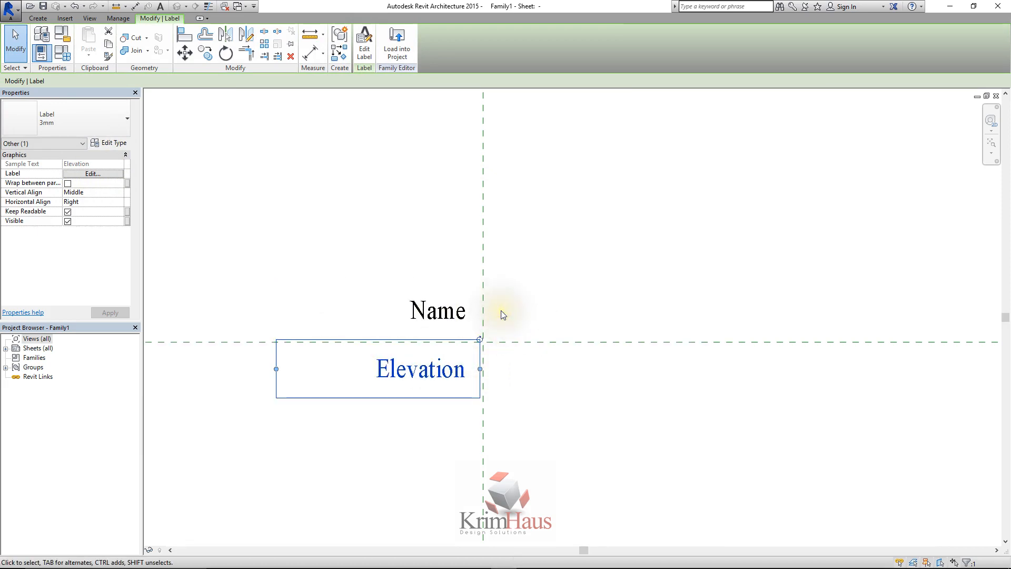
left_click(541, 273)
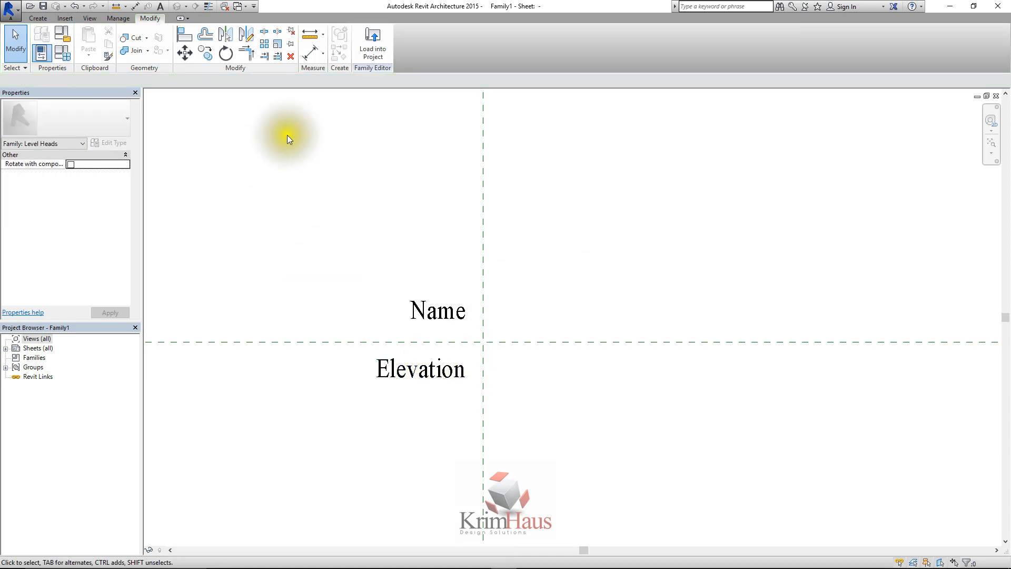
left_click(443, 368)
left_click(405, 232)
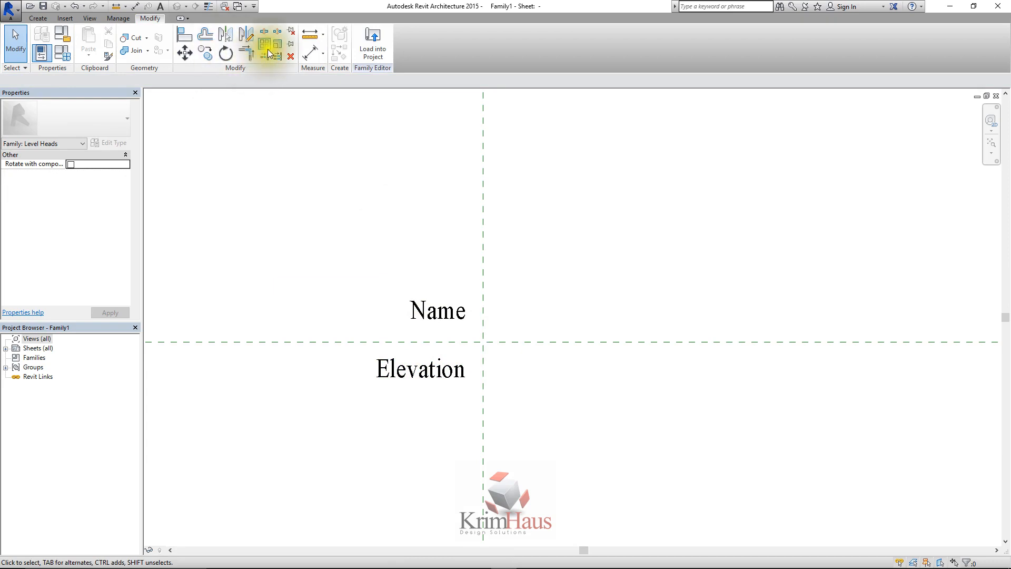
left_click(405, 370)
left_click(300, 219)
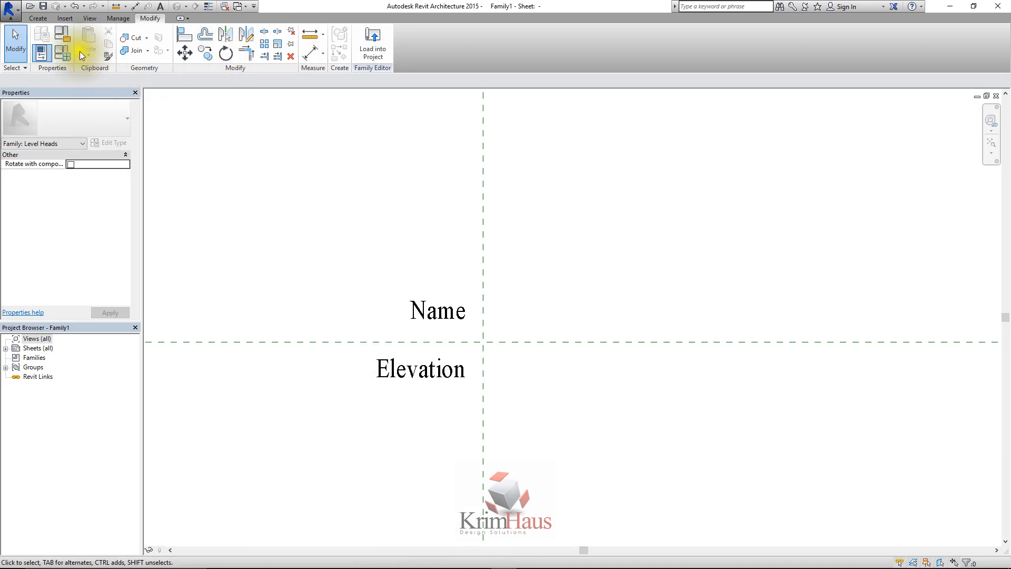
Draw a semicircular arc line over the Name label, starting at the reference plane intersection and ending leftward on the horizontal plane
left_click(38, 18)
left_click(90, 42)
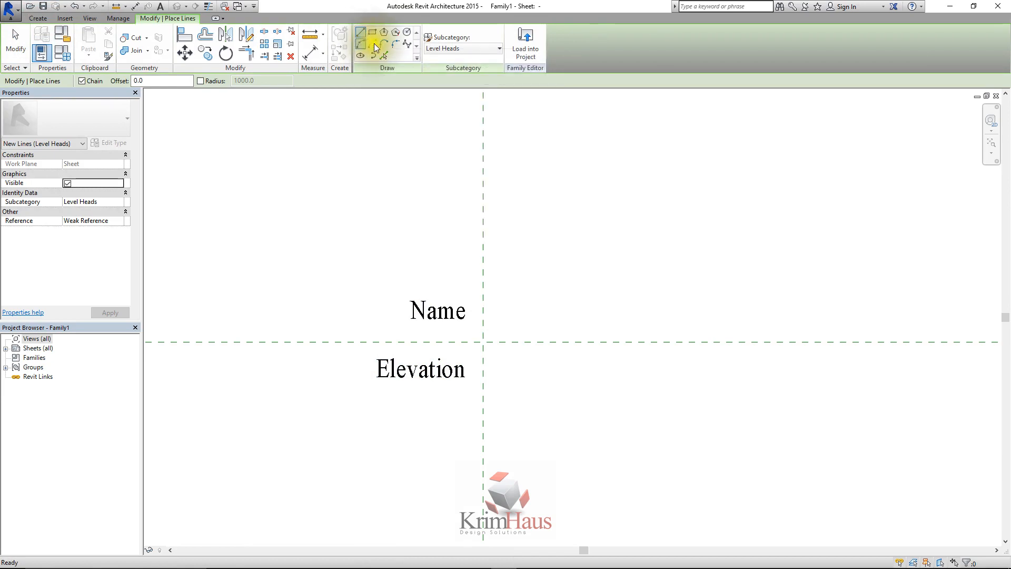
left_click(362, 45)
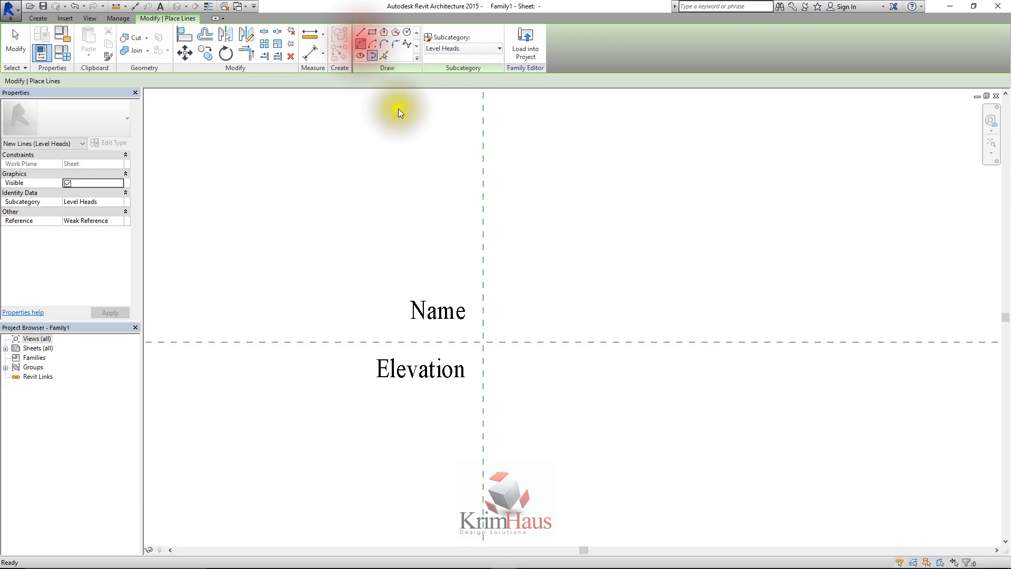
left_click(483, 343)
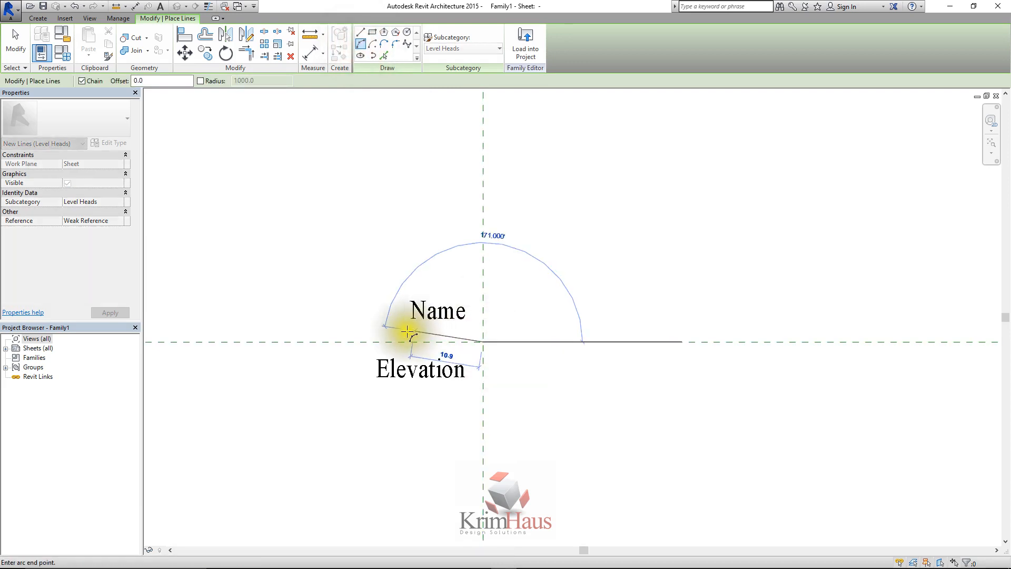
left_click(363, 342)
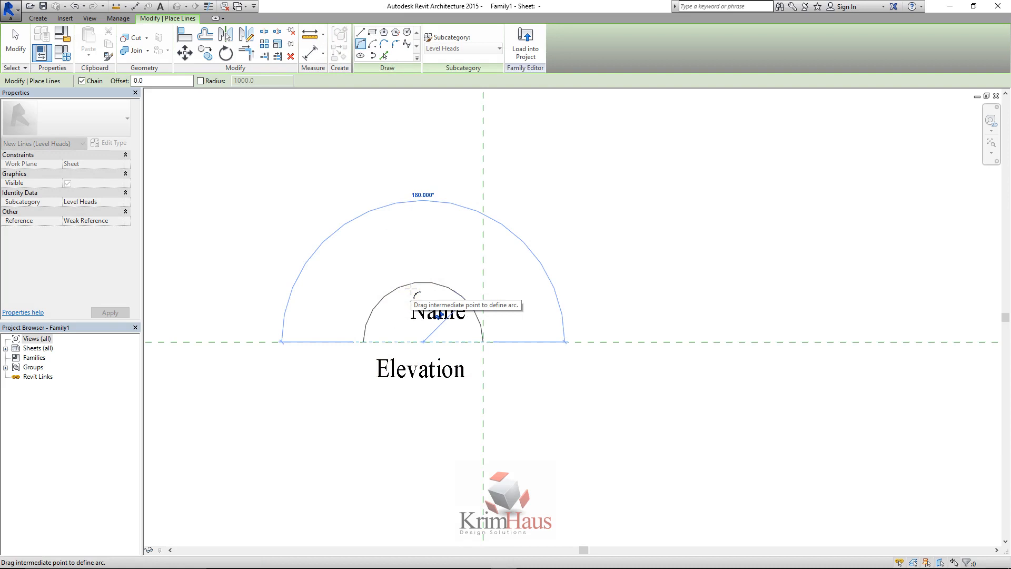
left_click(411, 288)
right_click(448, 227)
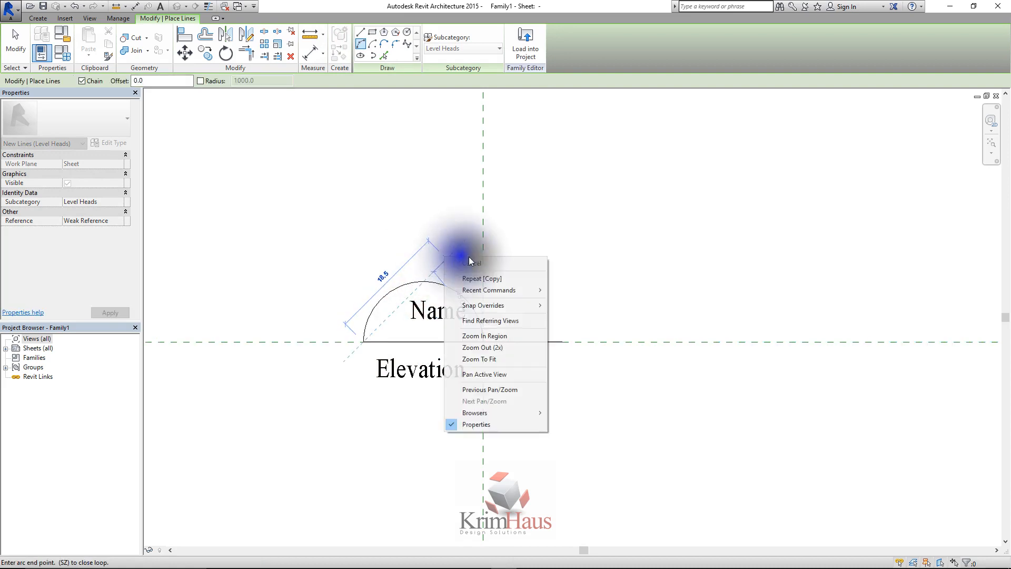
left_click(474, 263)
right_click(520, 290)
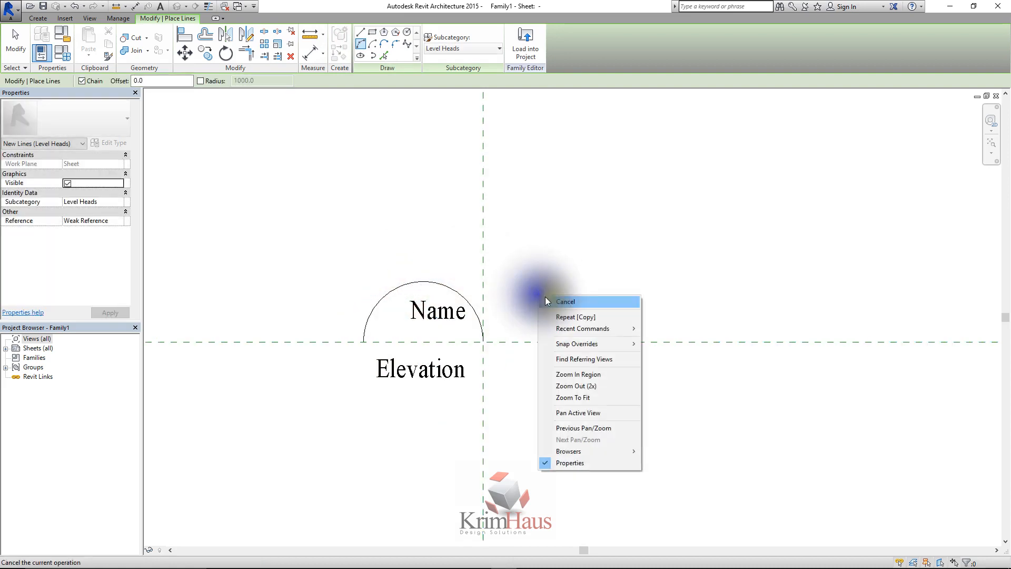
left_click(565, 301)
Move the Name label inside the semicircular arc and narrow its text box to fit around the text
scroll(432, 320, "up", 2)
left_click(429, 313)
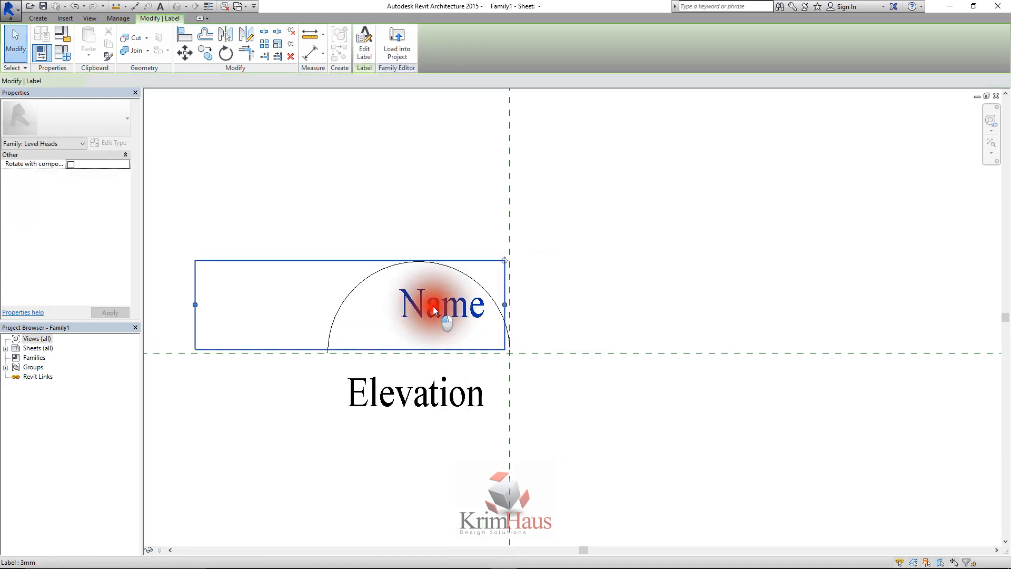
left_click_drag(431, 311, 384, 323)
left_click_drag(169, 319, 358, 320)
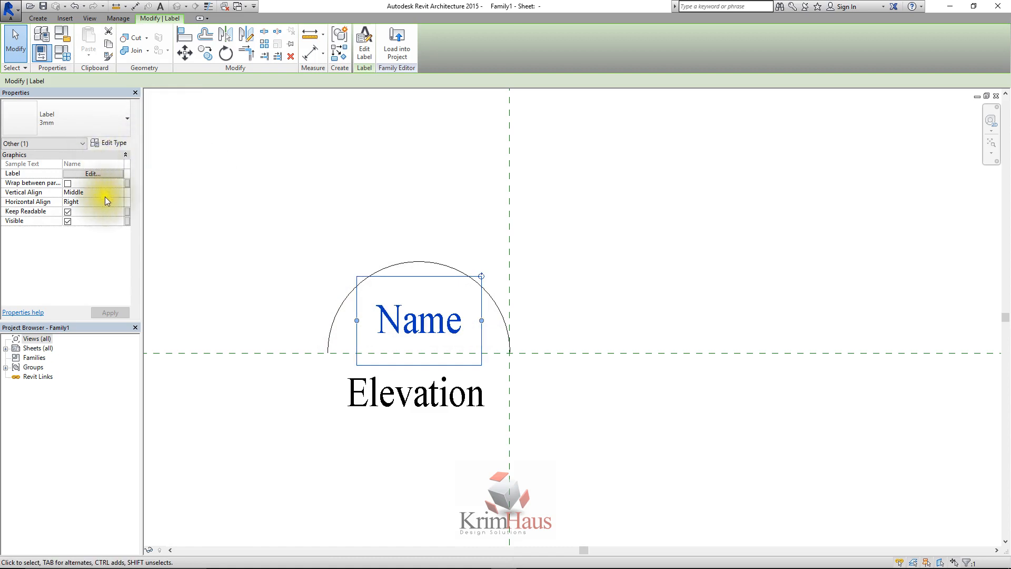
Set the Name label's horizontal alignment to Center
left_click(119, 200)
left_click(79, 219)
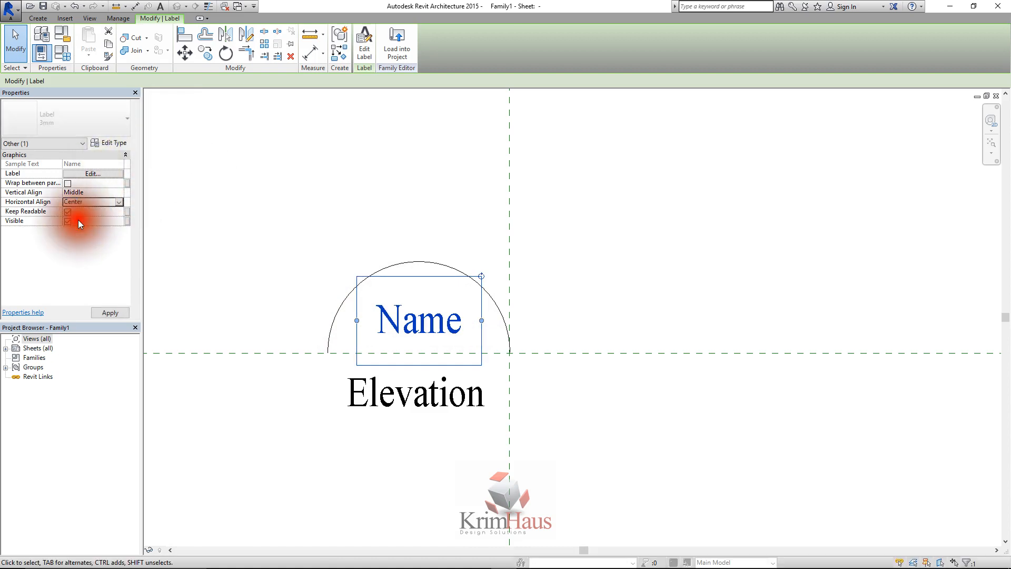
left_click(449, 225)
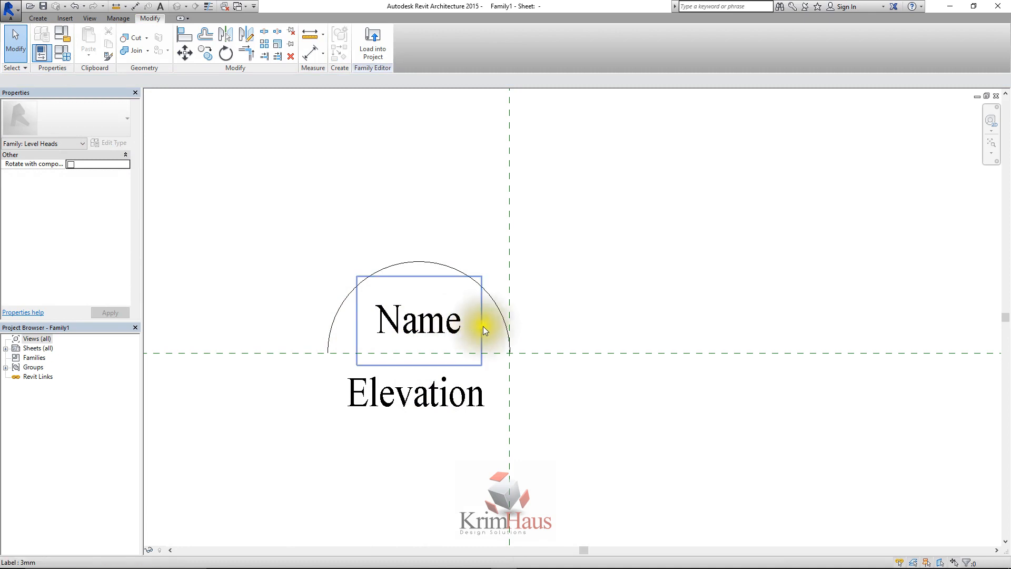
Move the Elevation label slightly up, closer to the horizontal reference plane and centered beneath the Name label
left_click_drag(450, 395, 456, 387)
left_click(551, 384)
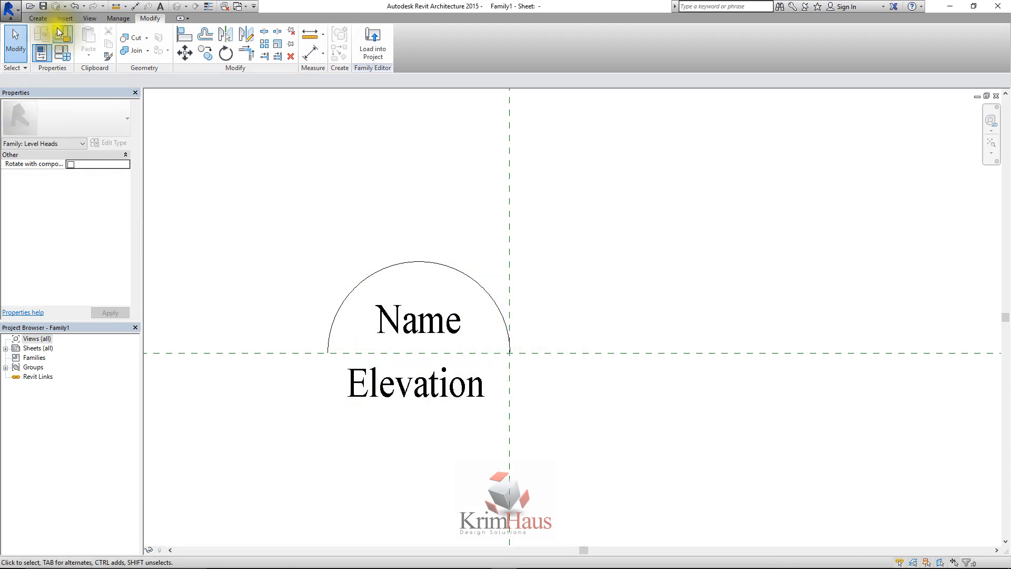
Save the family as Level Head Lesson in the Revit Architecture 2015 lessons folder, accepting the file save options
left_click(10, 9)
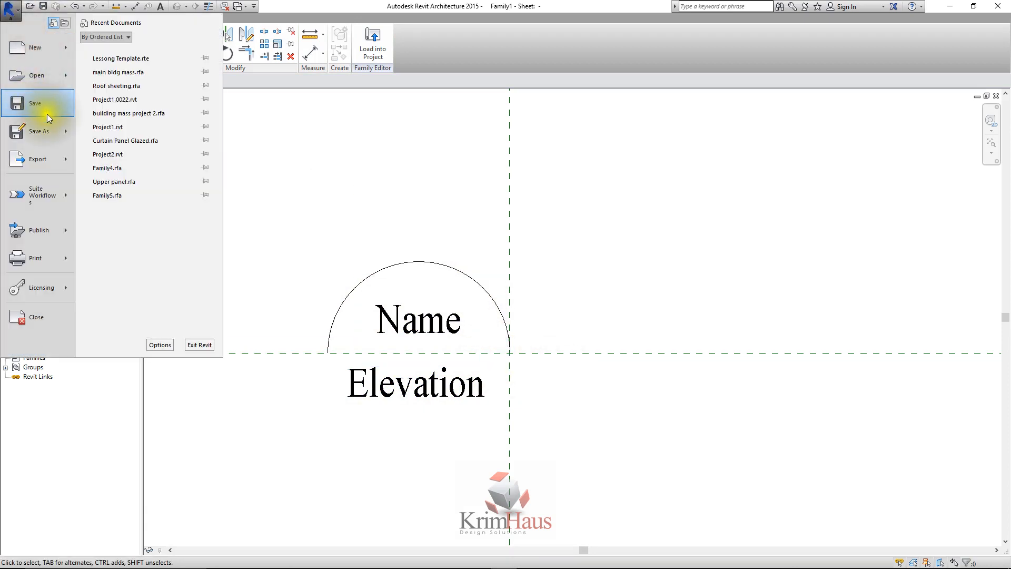
mouse_move(61, 130)
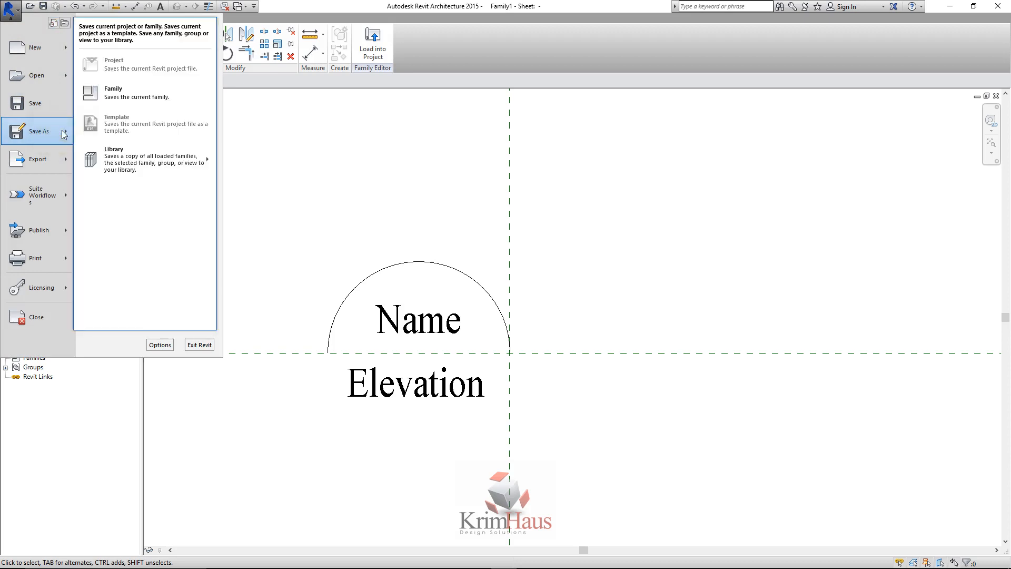
left_click(129, 91)
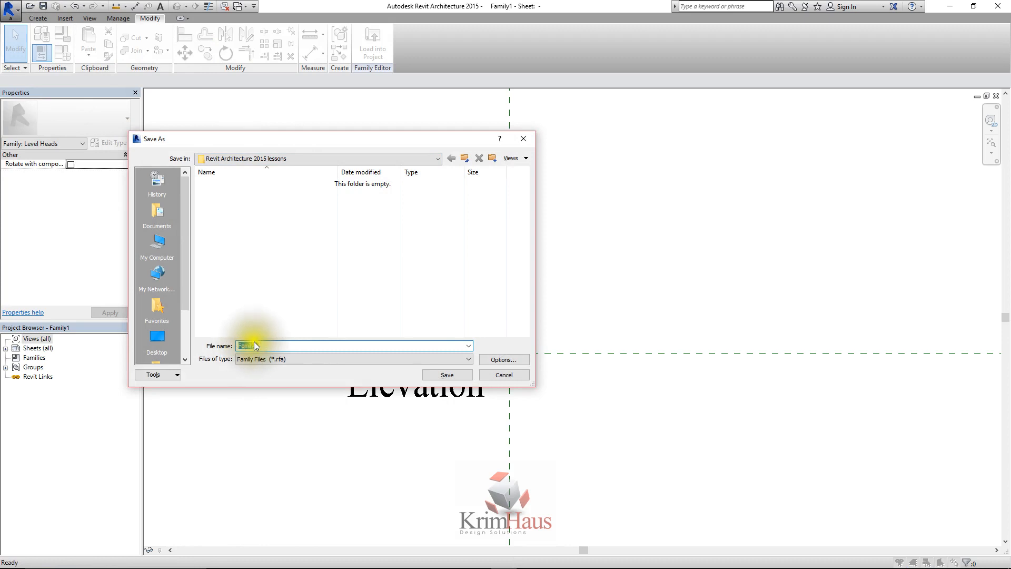
type("L")
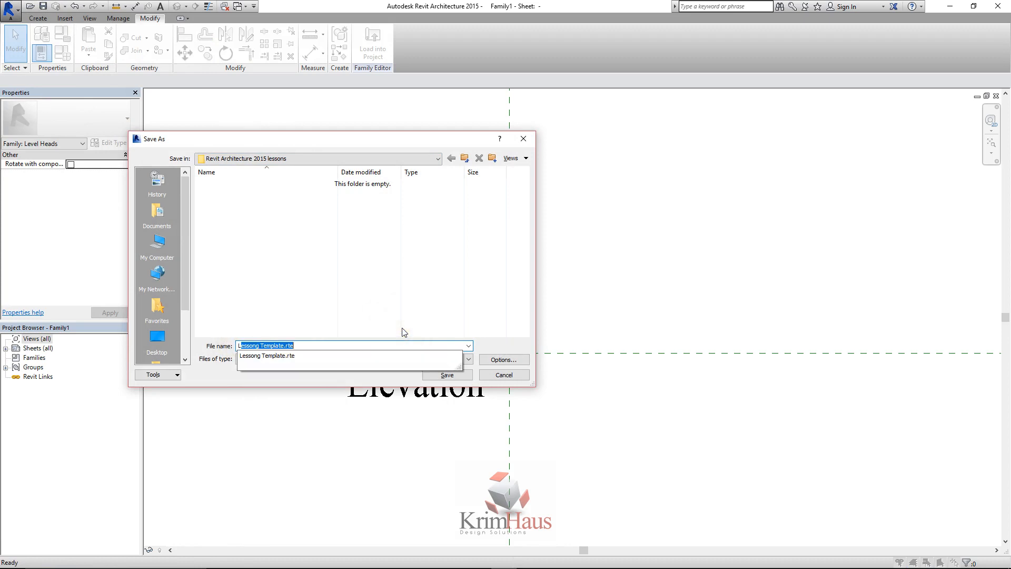
type("evel")
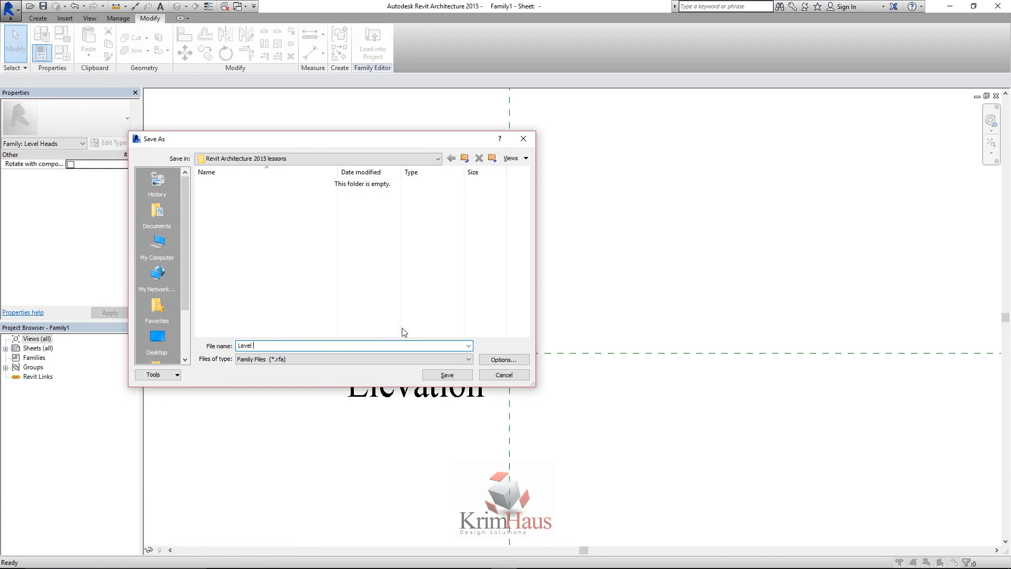
type(" Head Lesson")
left_click(510, 358)
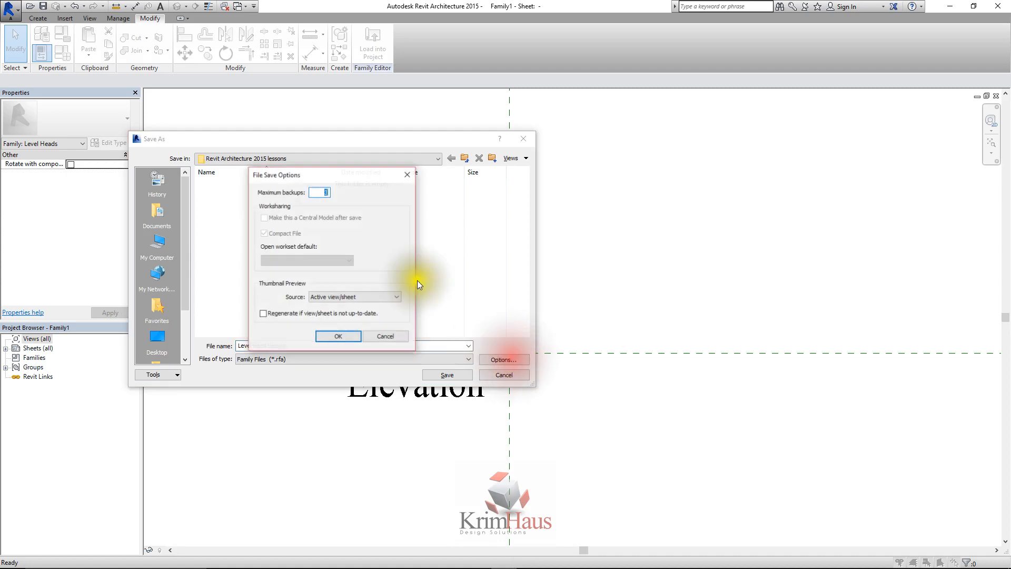
left_click(341, 333)
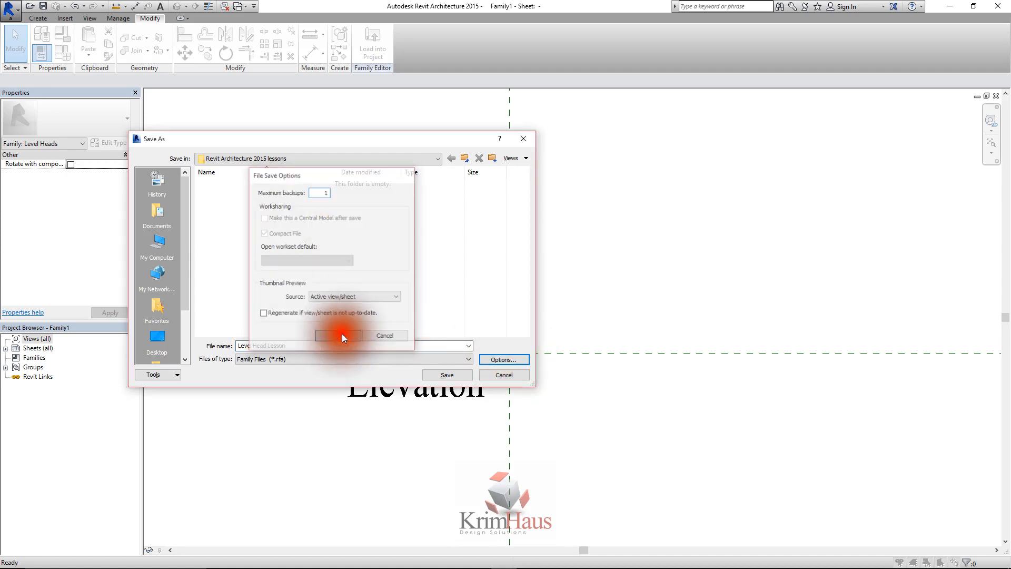
left_click(449, 375)
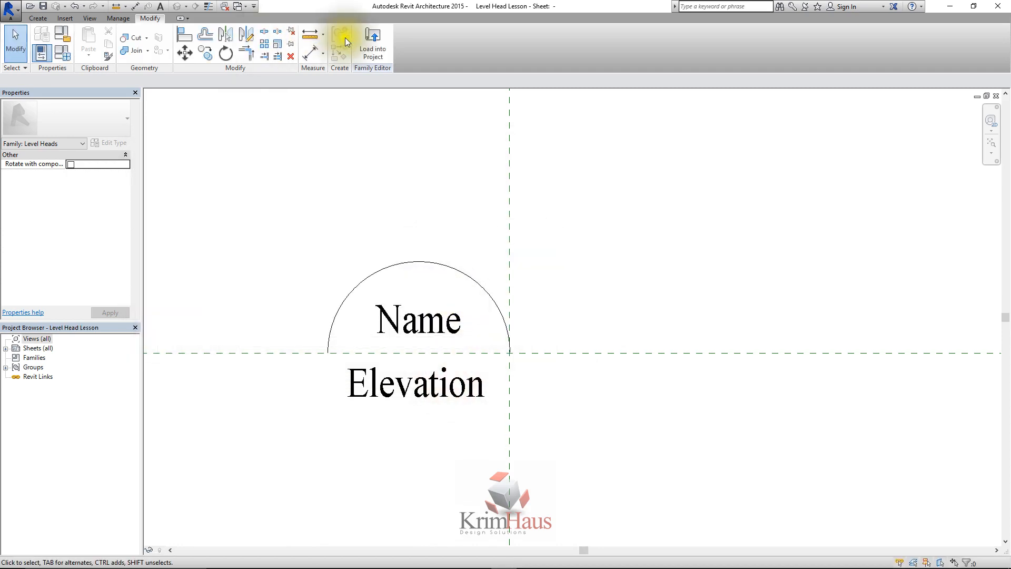
Load the level head family into the Lessong Template project and open the East elevation
left_click(371, 48)
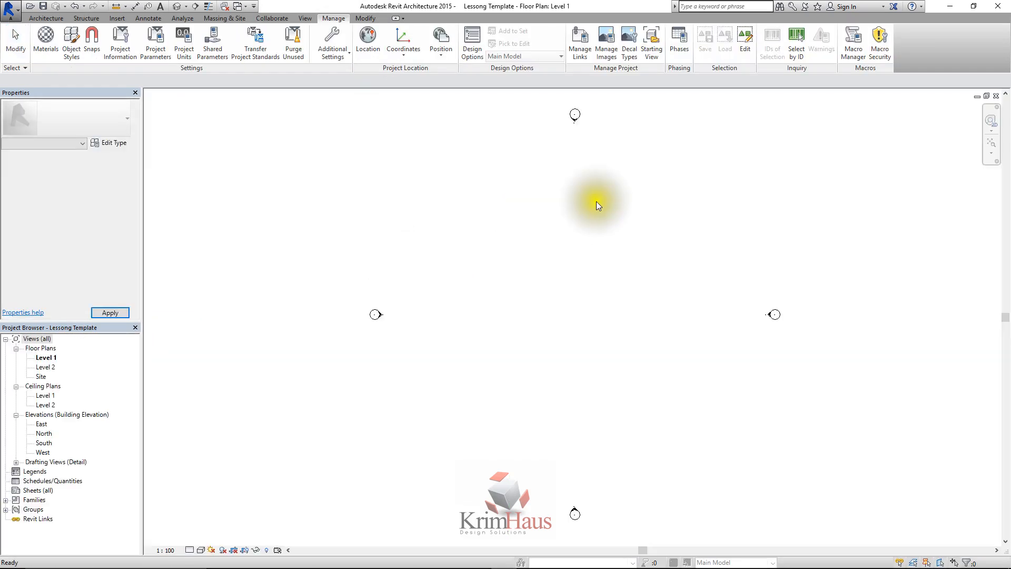
double_click(41, 423)
scroll(568, 345, "down", 3)
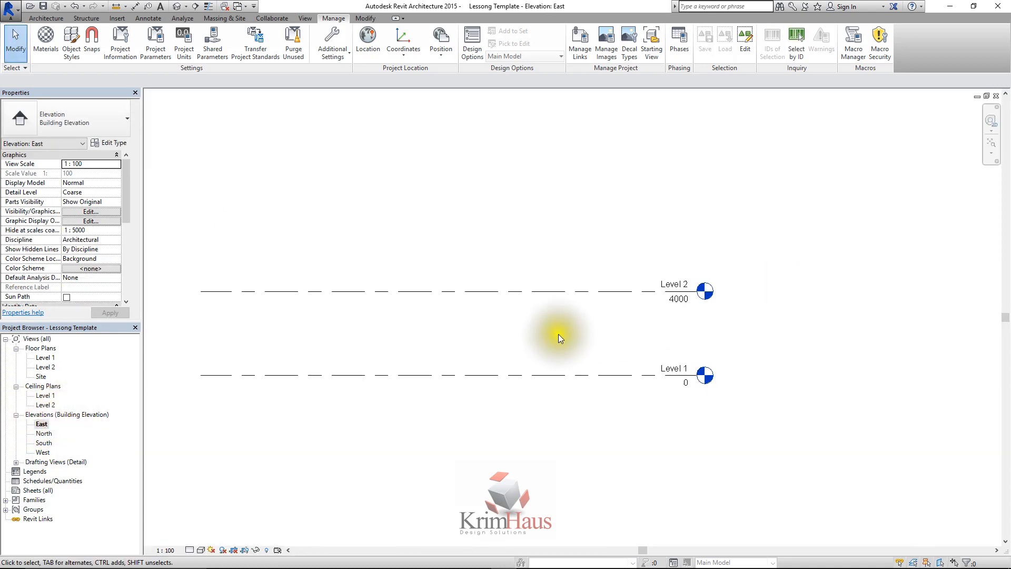
Set the Lesson level type's symbol to Level Head Lesson through the Level 2 line's type properties
left_click(602, 292)
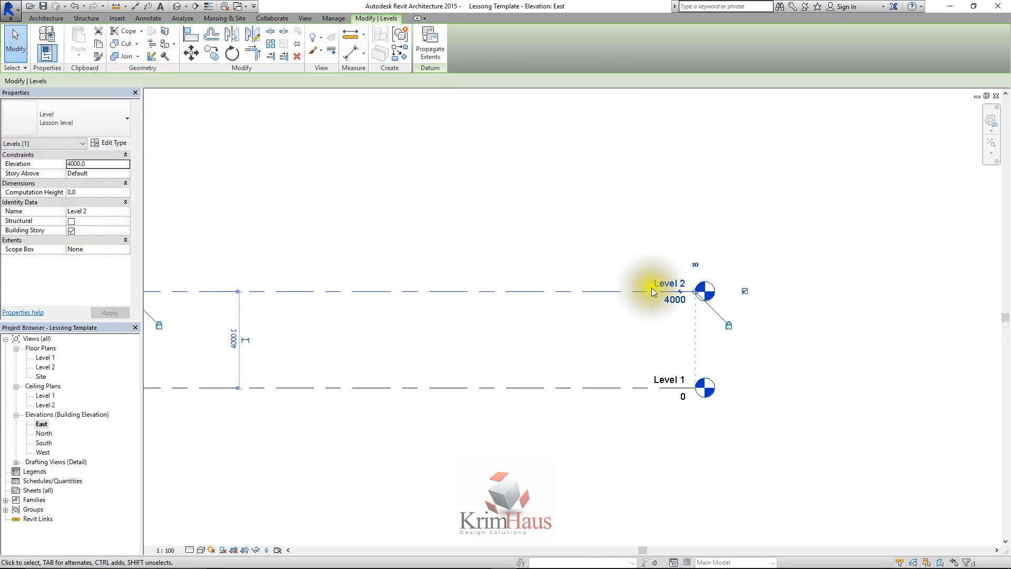
scroll(564, 231, "down", 1)
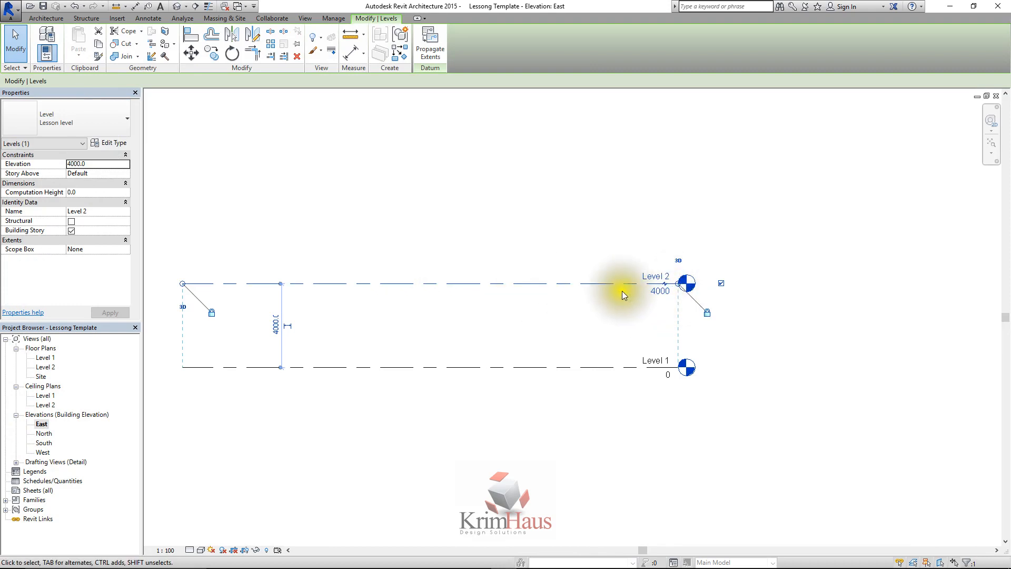
left_click(112, 142)
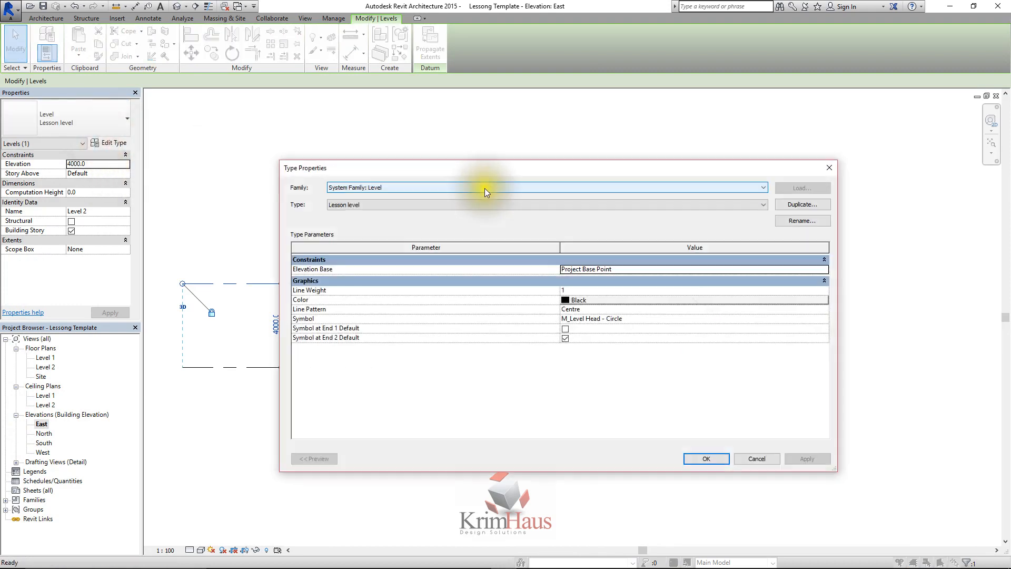
left_click(819, 319)
left_click(823, 318)
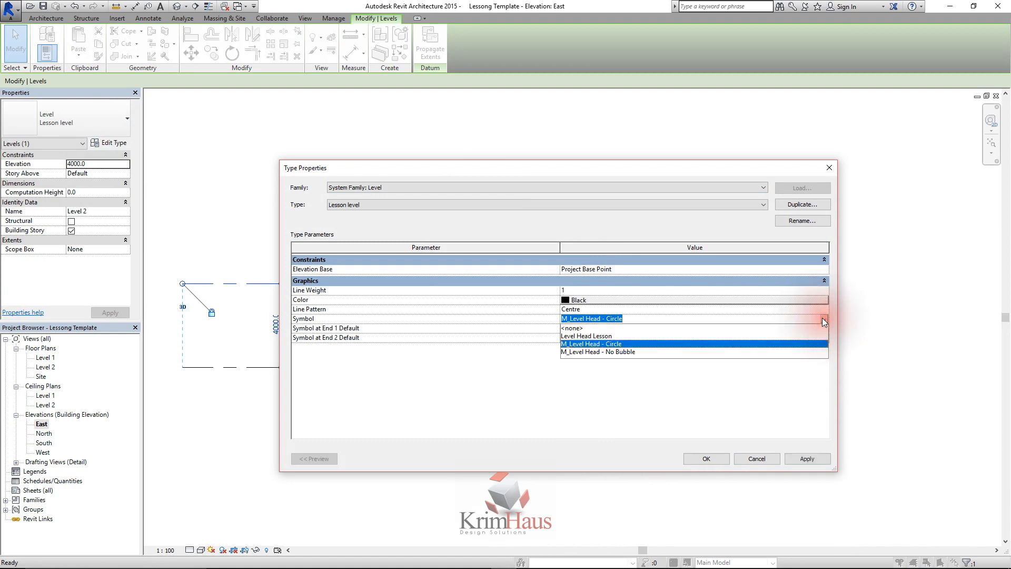
left_click(585, 336)
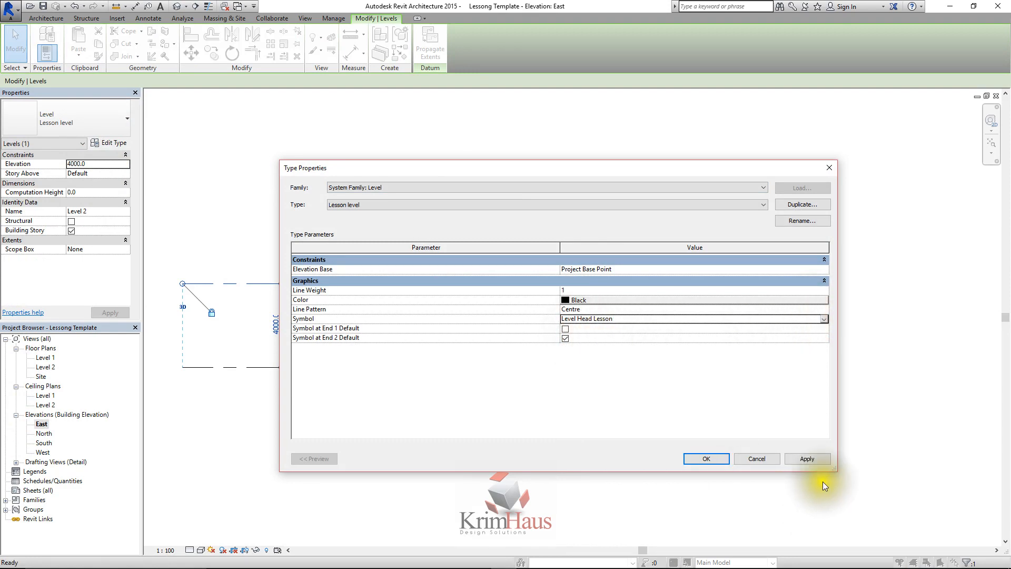
left_click(790, 460)
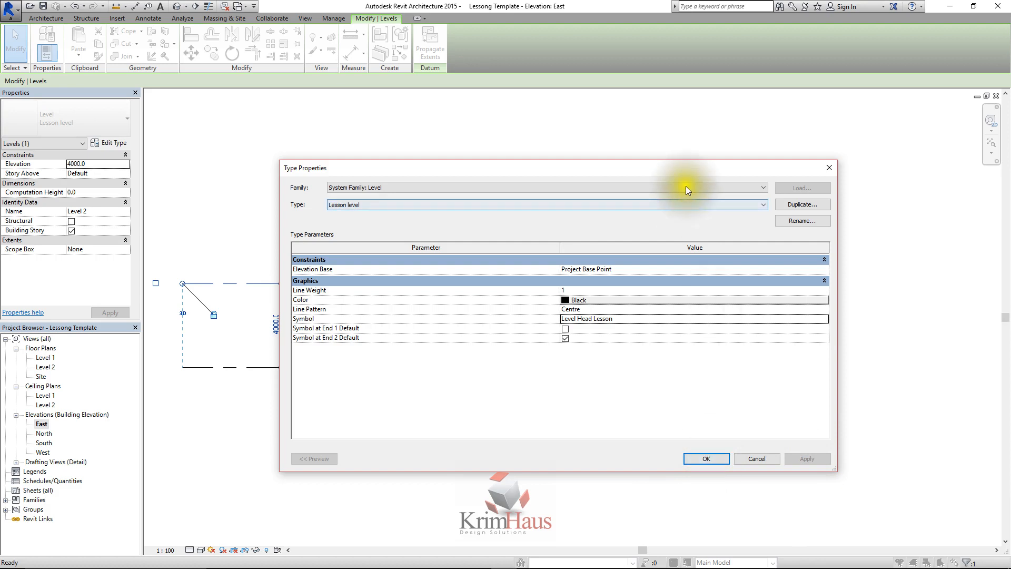
left_click_drag(684, 171, 440, 145)
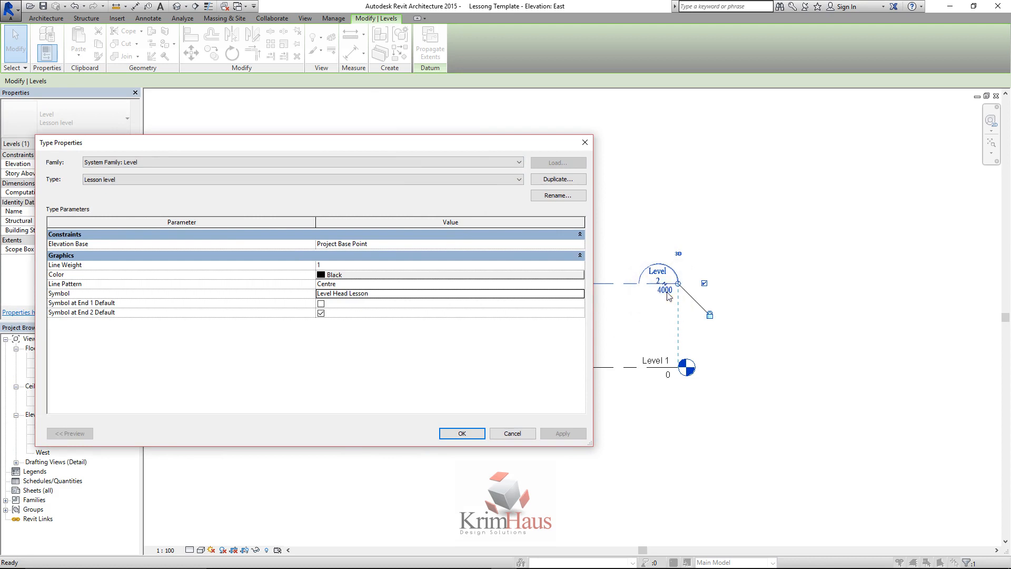
left_click(472, 434)
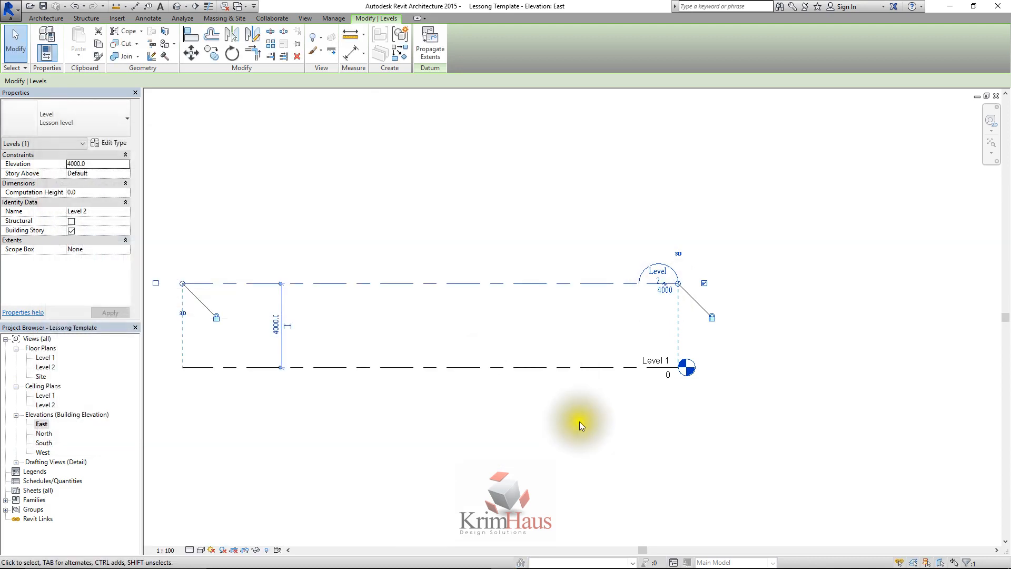
left_click(579, 421)
Return to the Level Head Lesson family and widen the Name label's text box to about the full width of the arc
scroll(670, 291, "up", 6)
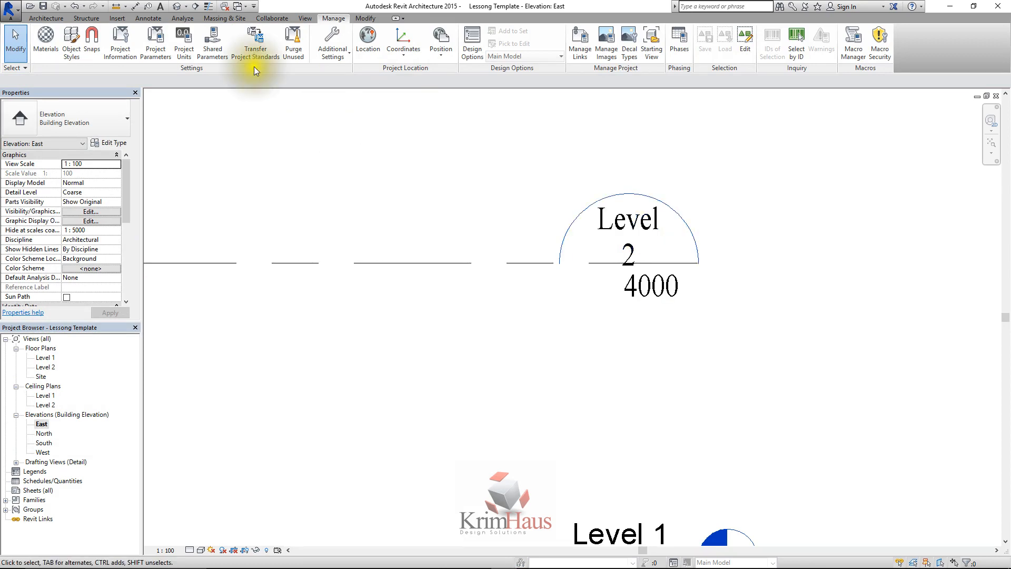
key("ctrl+Tab")
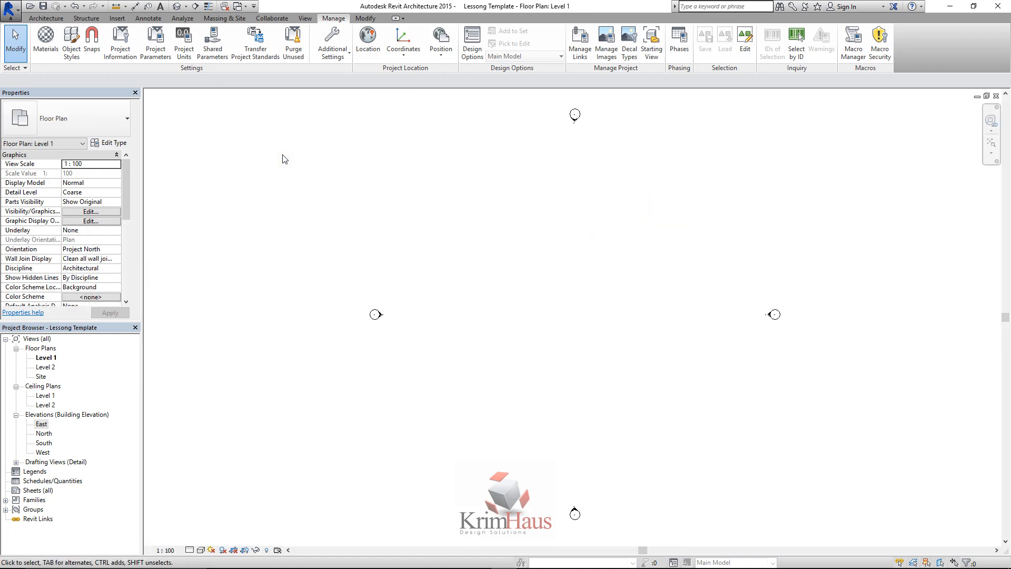
key("ctrl+Tab")
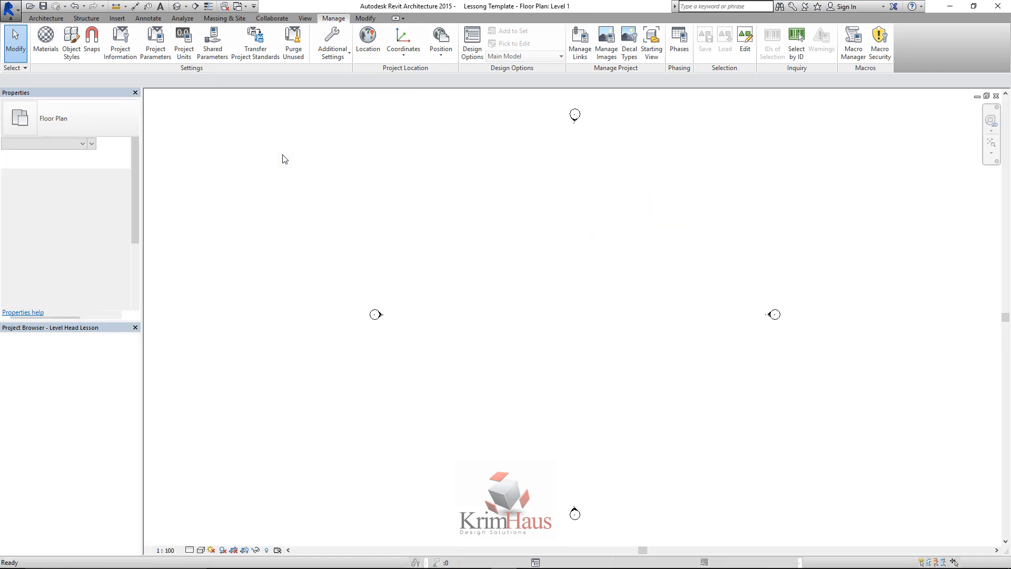
left_click(422, 313)
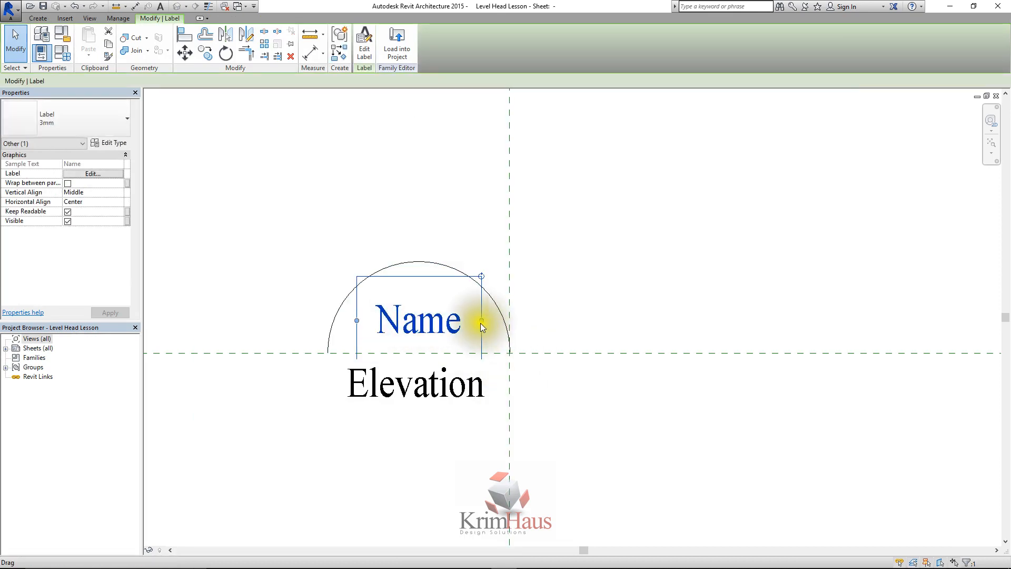
left_click_drag(481, 321, 511, 316)
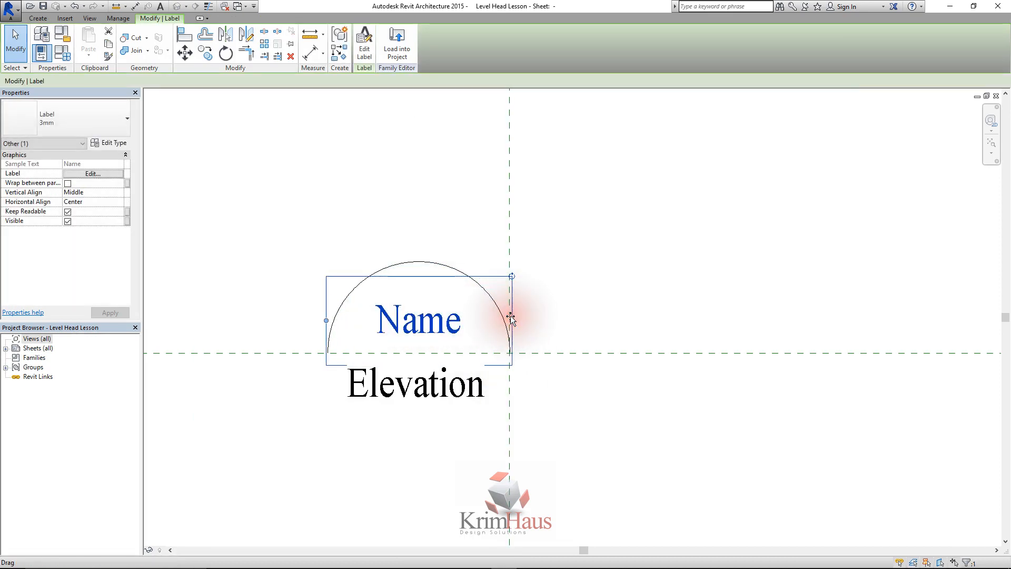
Reload the level head family into the project, overwriting the existing version, and reopen the East elevation
left_click(396, 41)
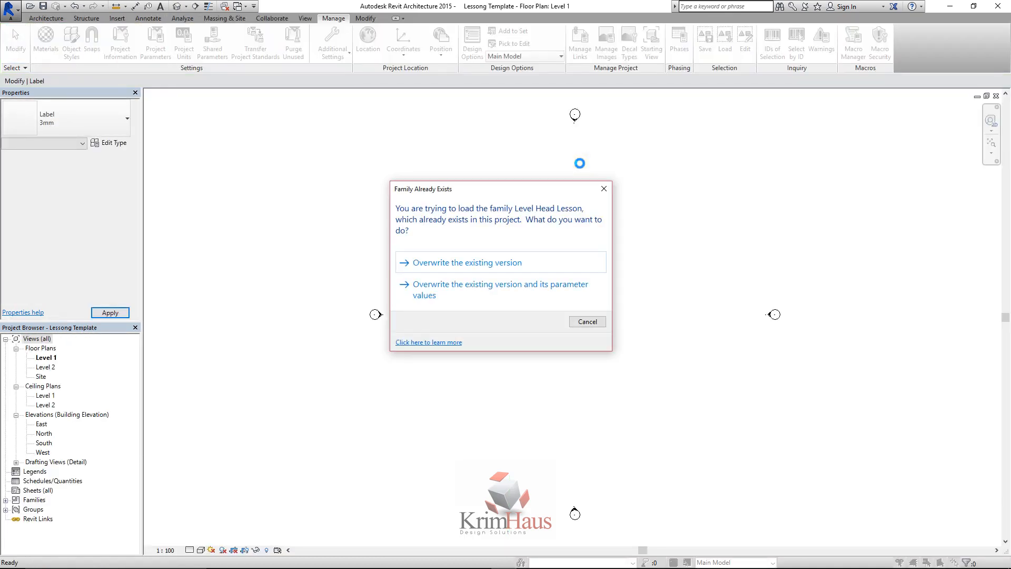
left_click(475, 264)
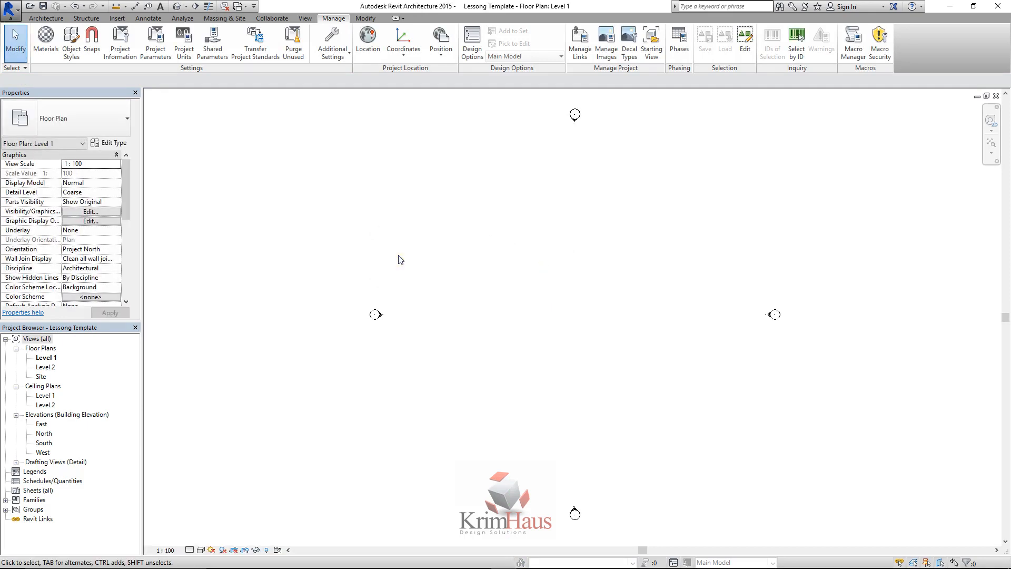
double_click(42, 423)
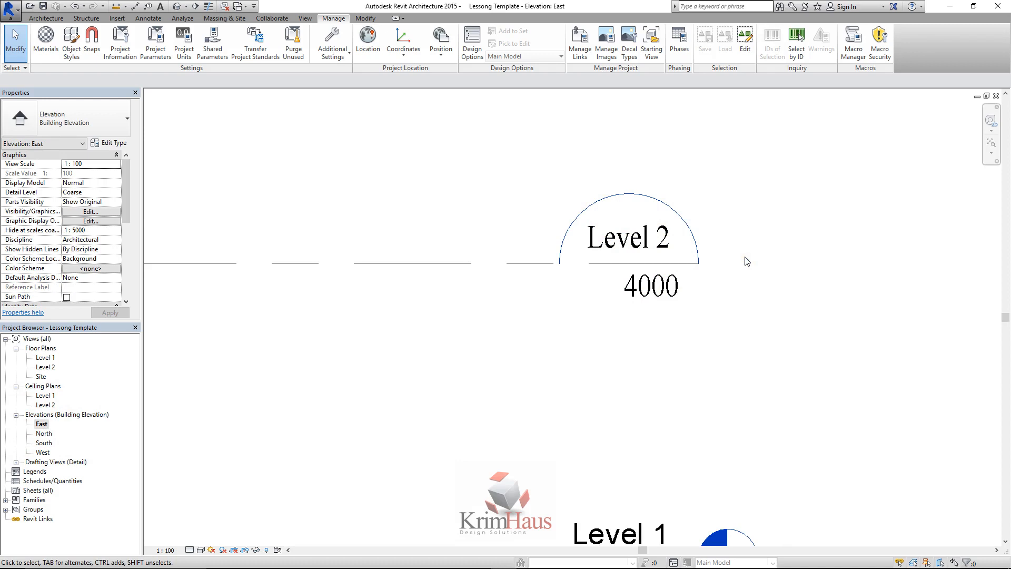
Examine the semicircular level head on Level 2 up close and compare it with the Level 1 head
scroll(746, 261, "down", 1)
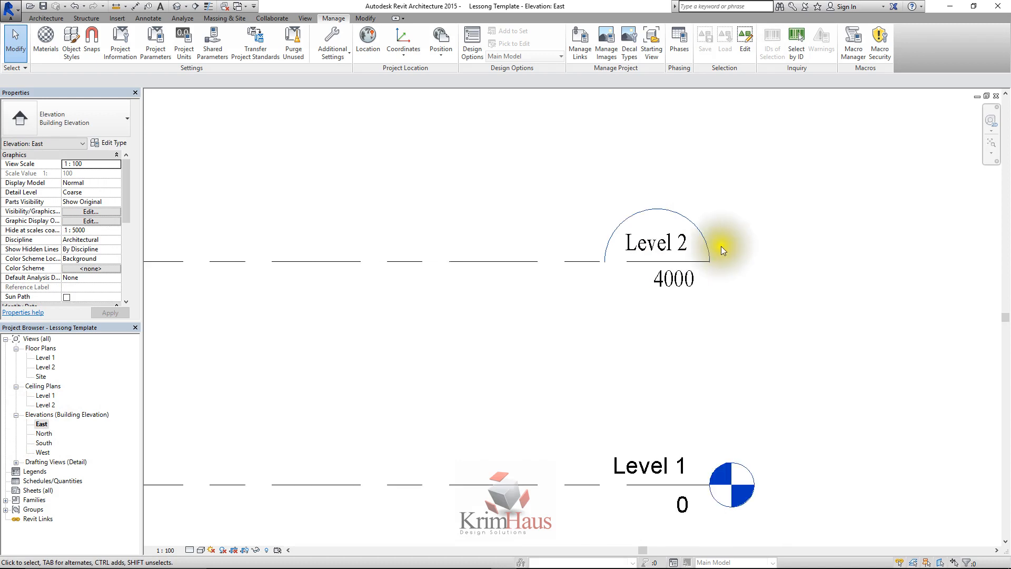
scroll(705, 232, "up", 3)
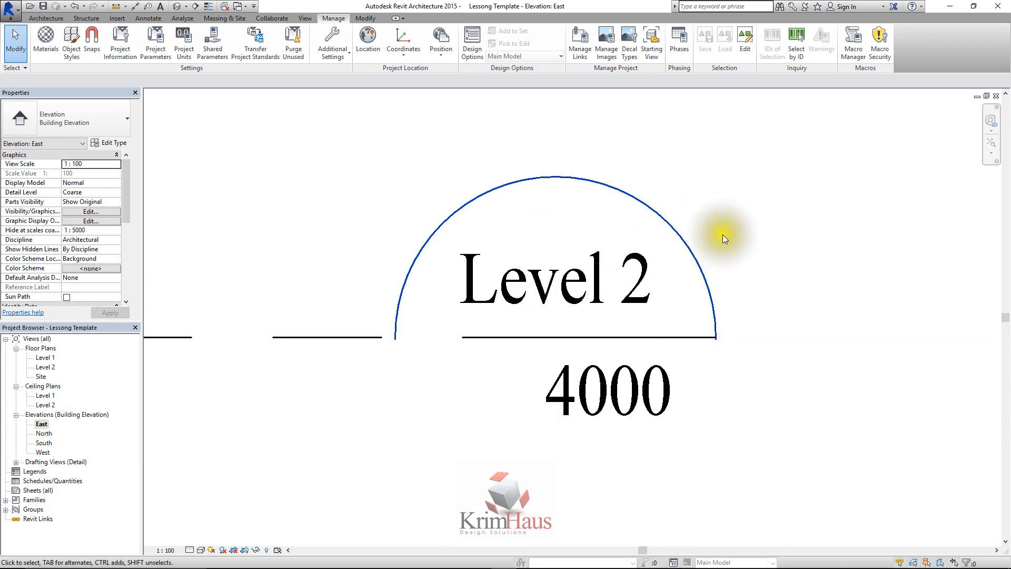
scroll(711, 193, "down", 1)
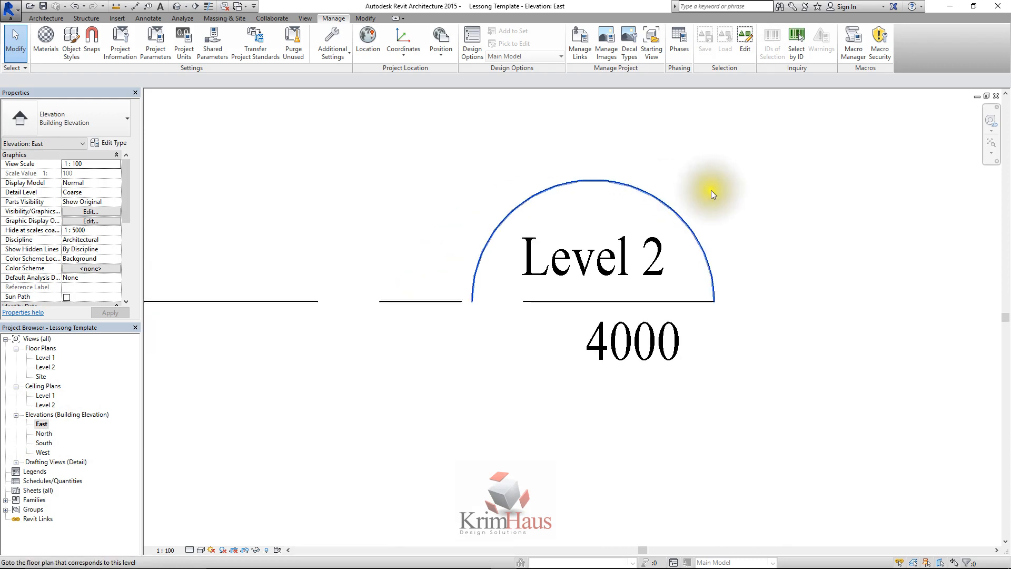
scroll(711, 195, "down", 2)
scroll(436, 332, "down", 1)
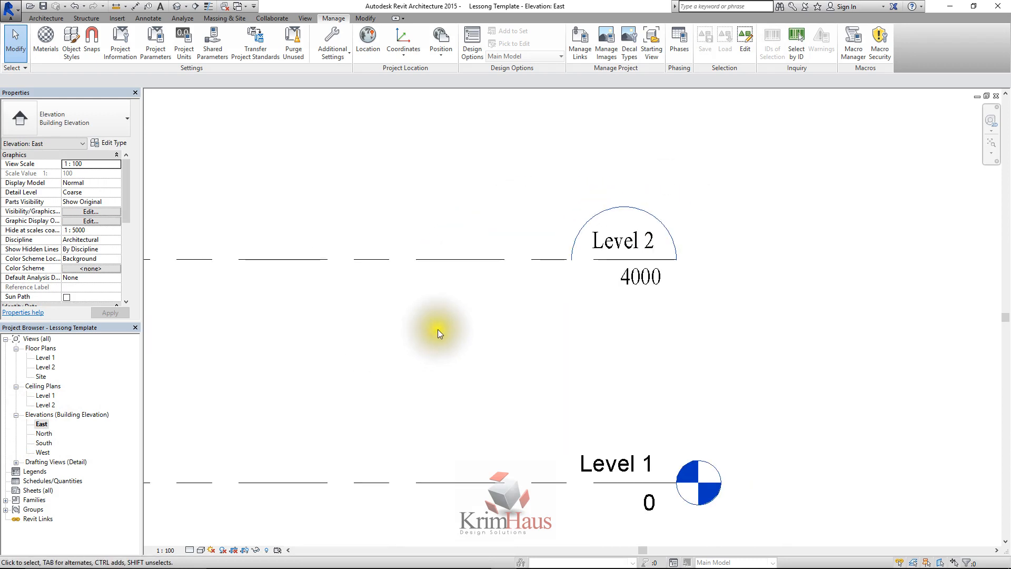
scroll(526, 319, "down", 1)
scroll(545, 321, "down", 2)
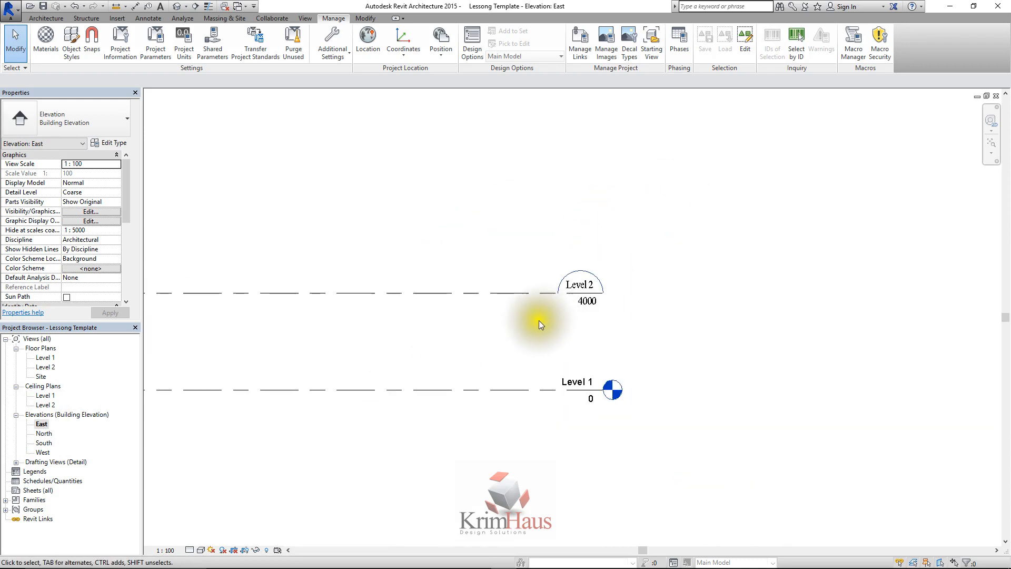
left_click(534, 373)
scroll(531, 368, "up", 2)
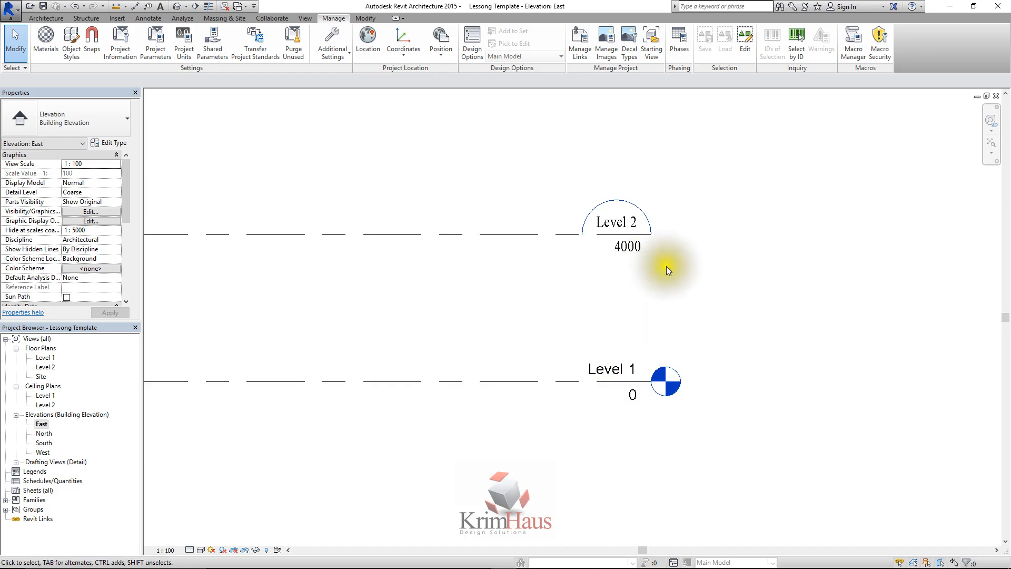
left_click(631, 226)
left_click(590, 306)
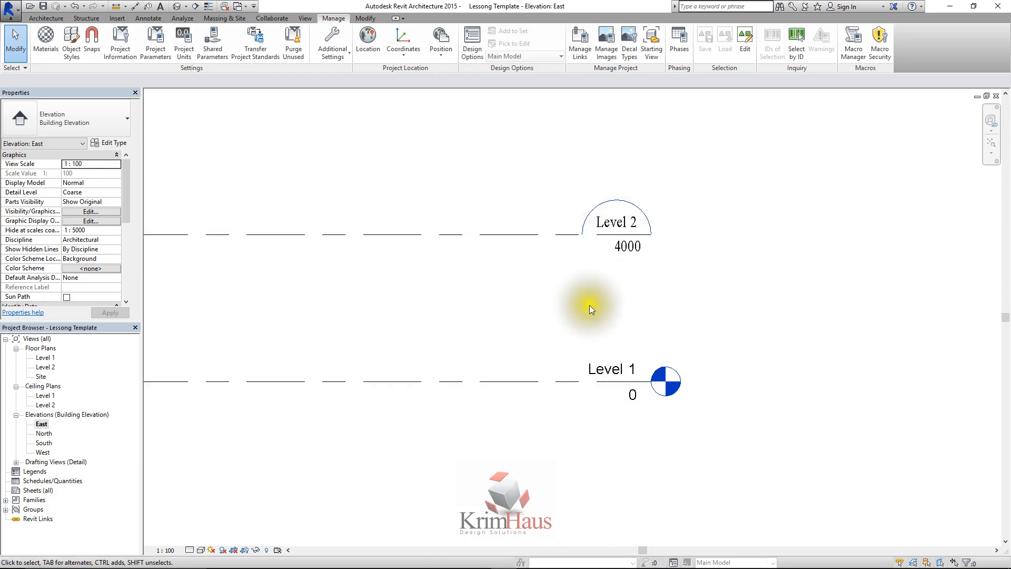
scroll(536, 285, "down", 2)
scroll(576, 274, "up", 4)
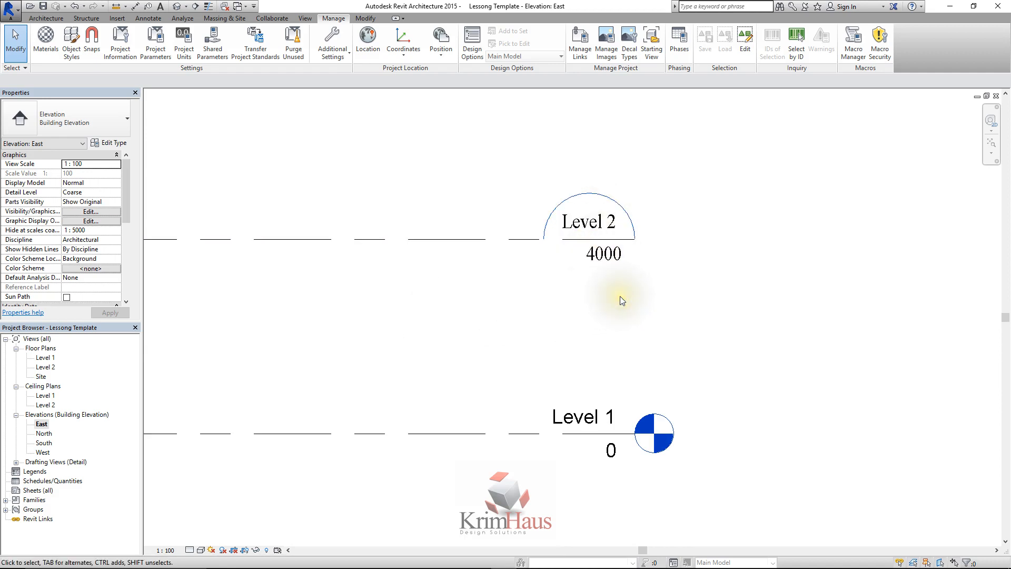
scroll(621, 300, "down", 1)
scroll(621, 300, "down", 1)
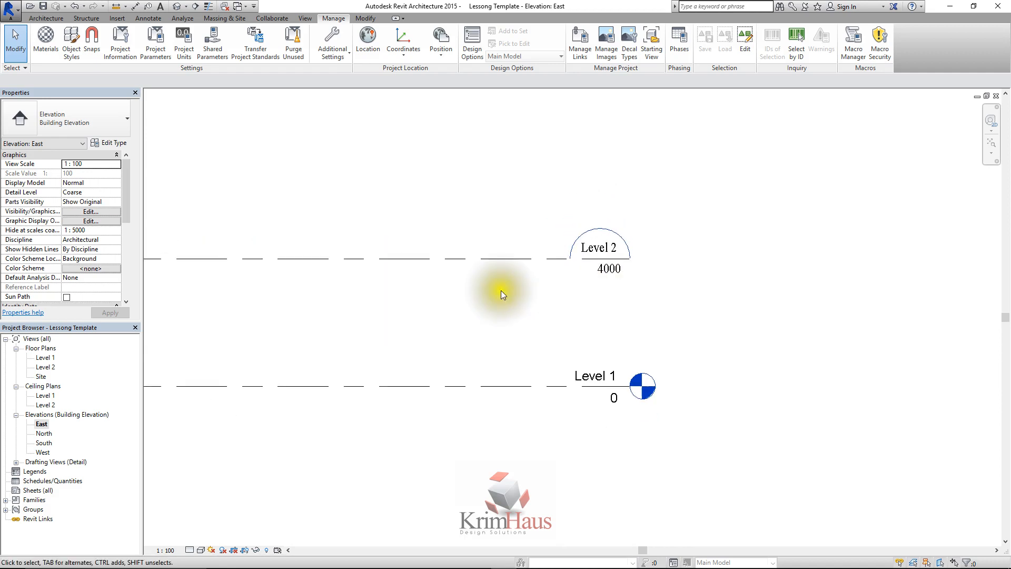
scroll(500, 290, "down", 1)
scroll(475, 284, "up", 2)
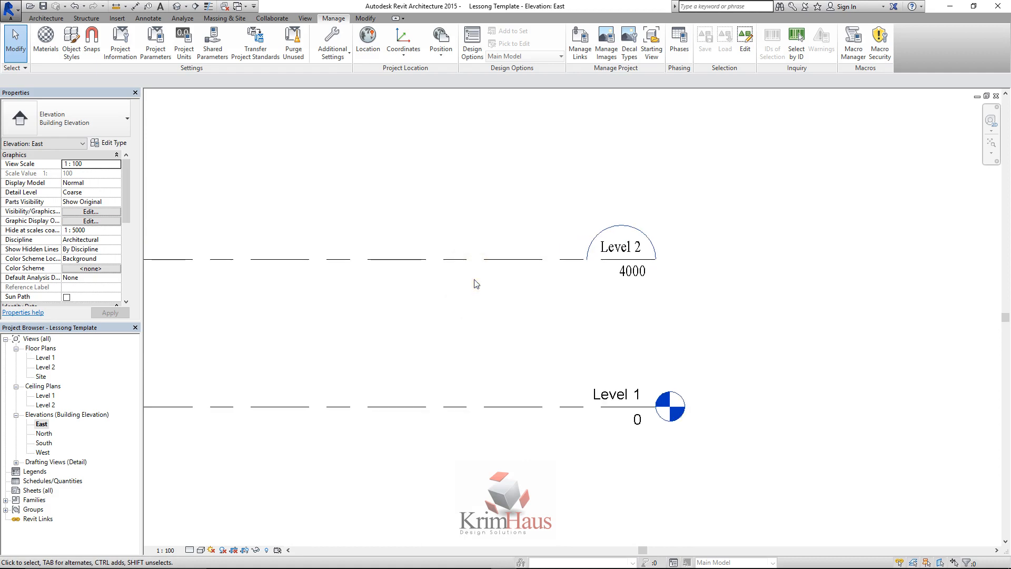
scroll(503, 274, "up", 1)
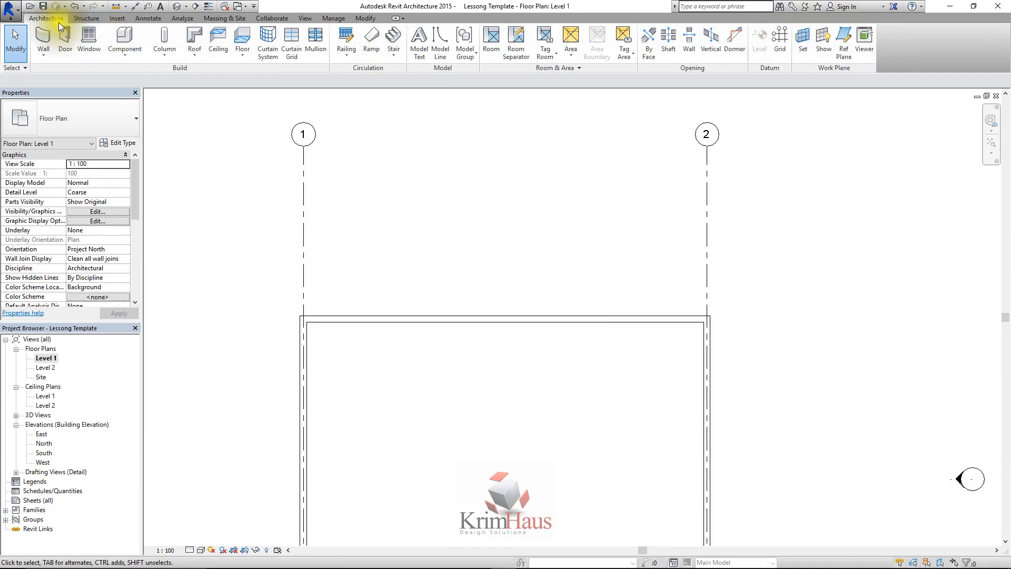
Draw a trial vertical grid line across the upper wall between grids 1 and 2, and delete it
left_click(779, 43)
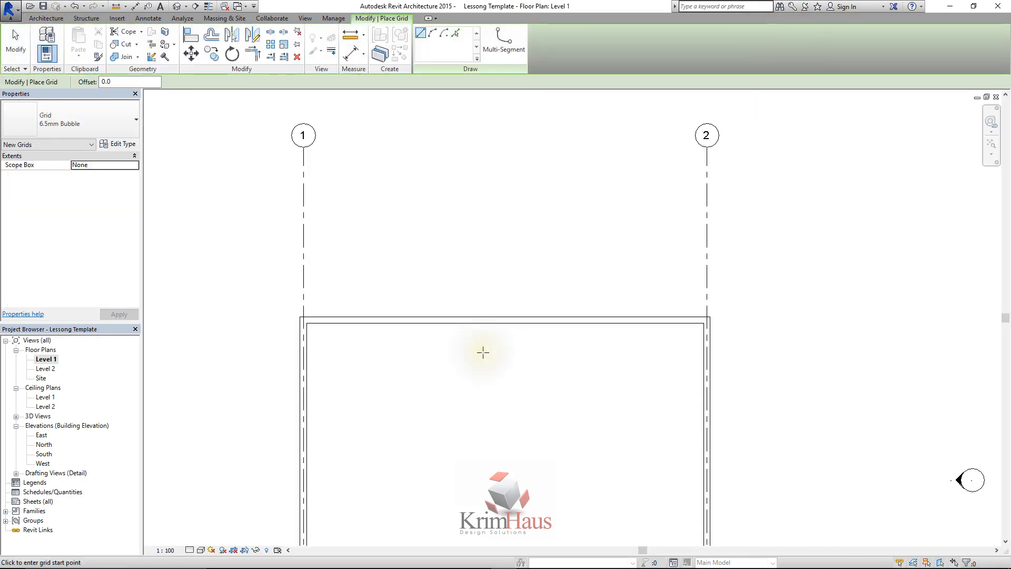
left_click(483, 350)
left_click(482, 224)
right_click(520, 226)
left_click(571, 229)
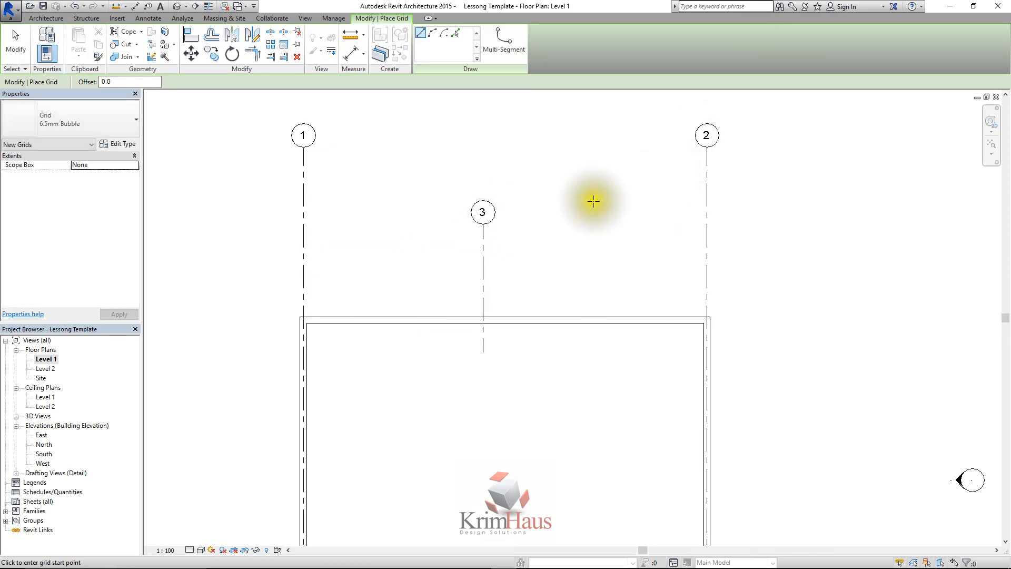
right_click(526, 211)
left_click(543, 220)
left_click(491, 224)
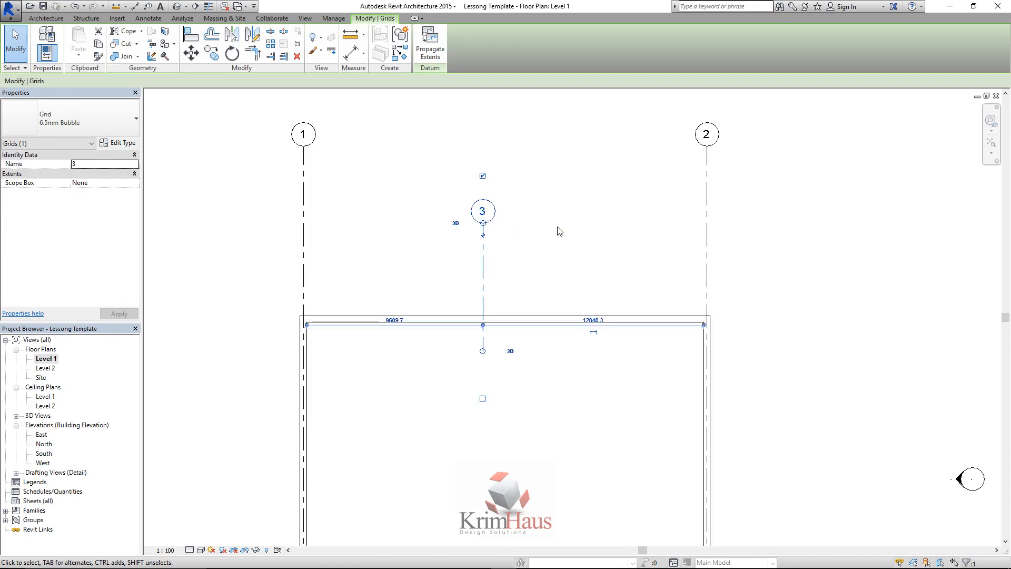
key("Delete")
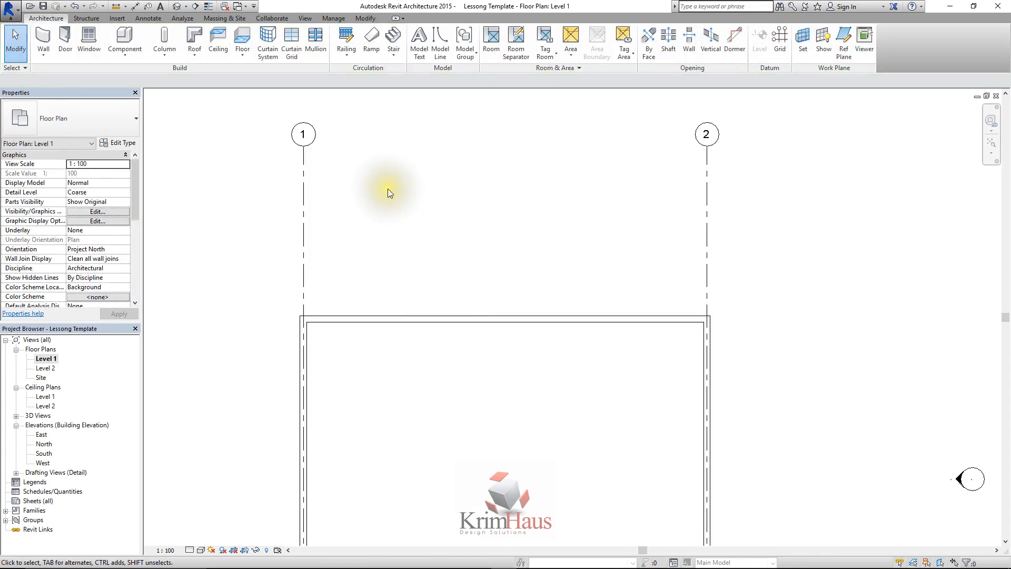
Select grid 1 and review the grid types available for it without changing its type
scroll(388, 190, "down", 1)
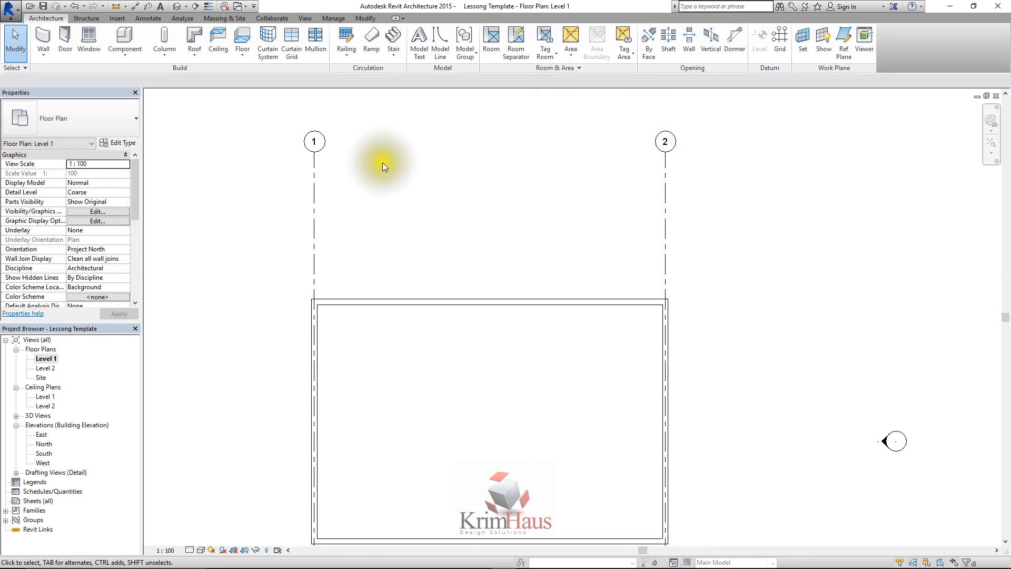
left_click(313, 169)
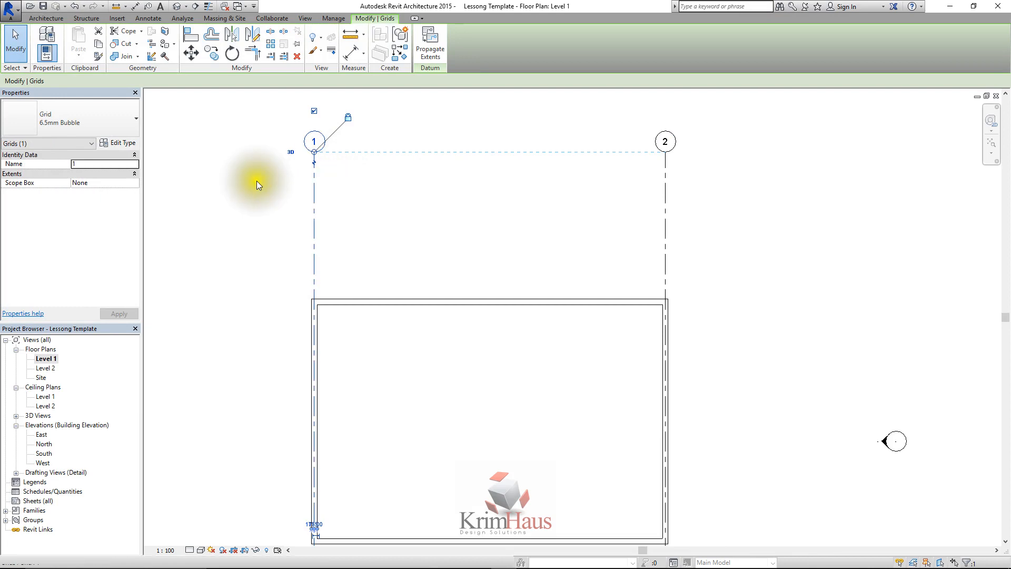
left_click(101, 120)
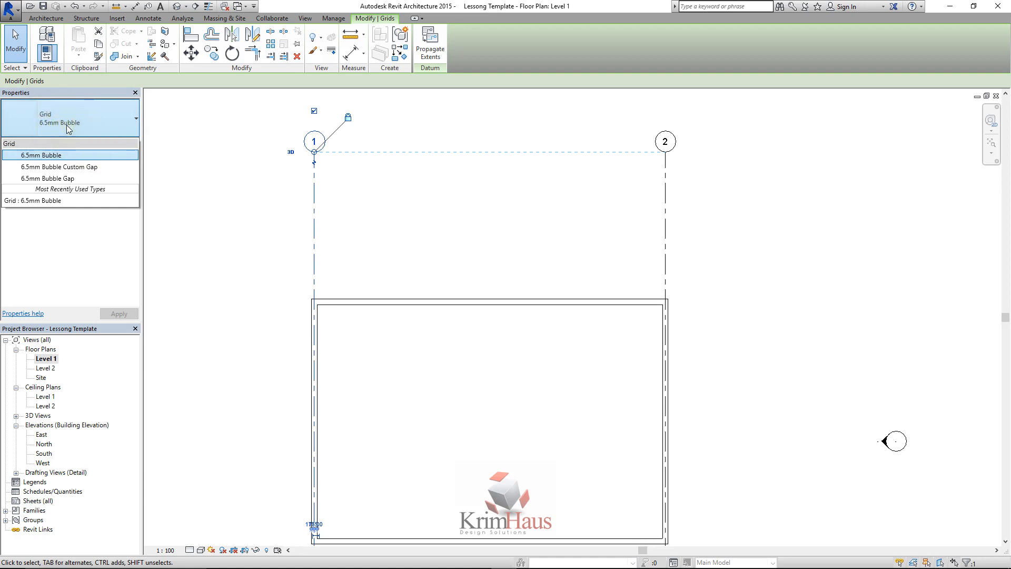
left_click(181, 179)
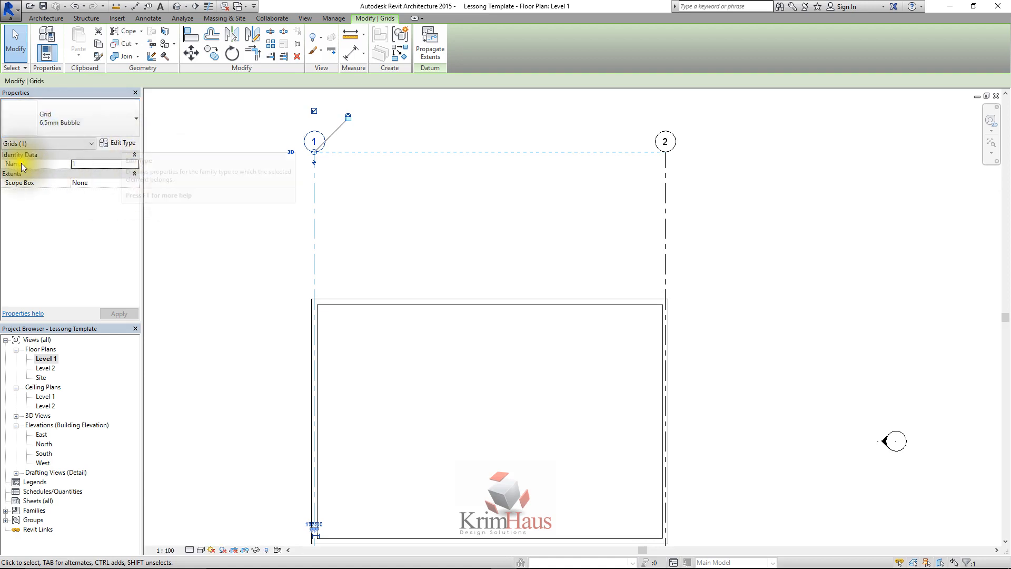
Set the symbol of grid 1's 6.5mm Bubble type to M_Grid Head - No Bubble in its type properties and apply it
left_click(119, 144)
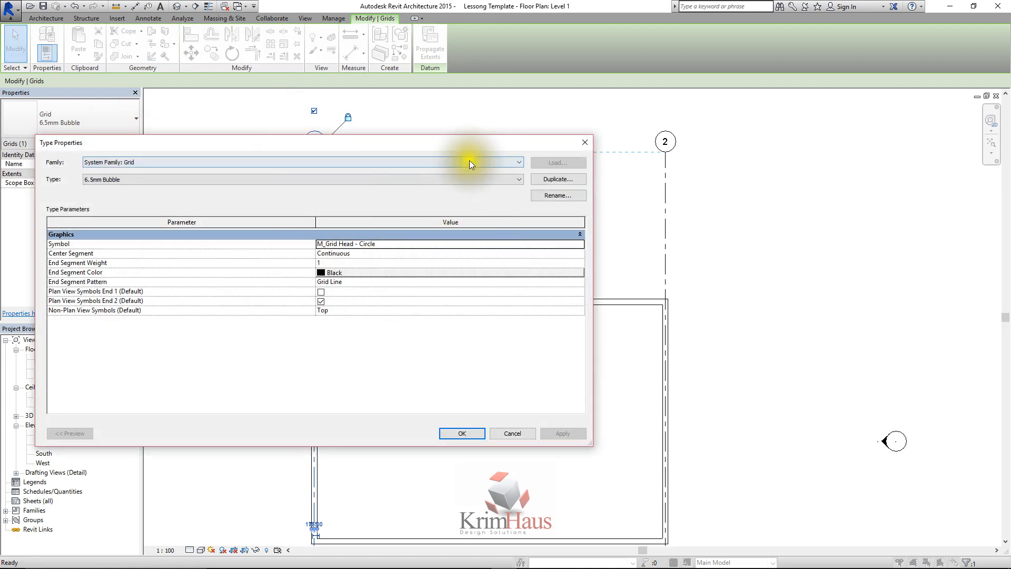
left_click_drag(389, 146, 680, 209)
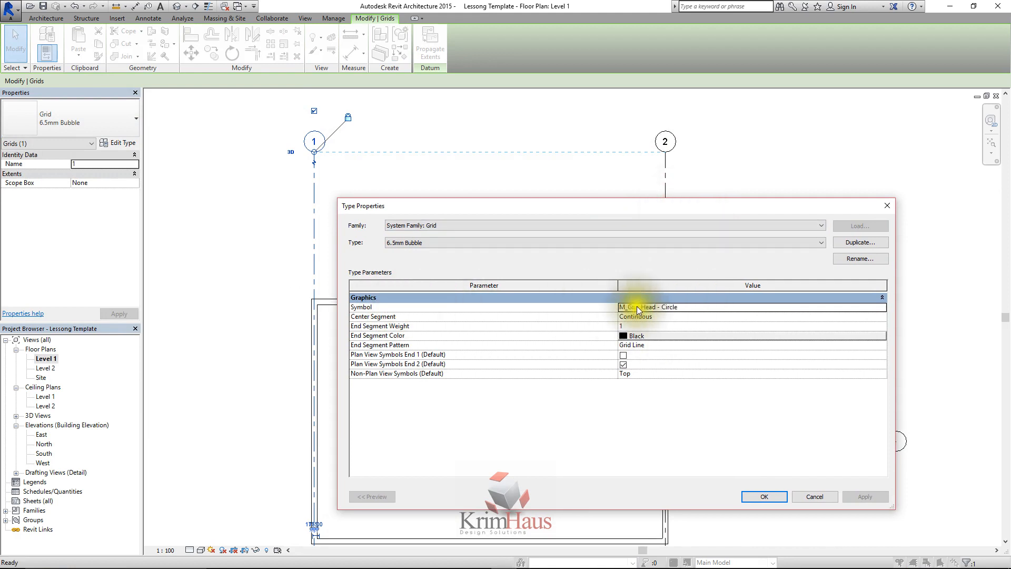
left_click(678, 307)
left_click(880, 309)
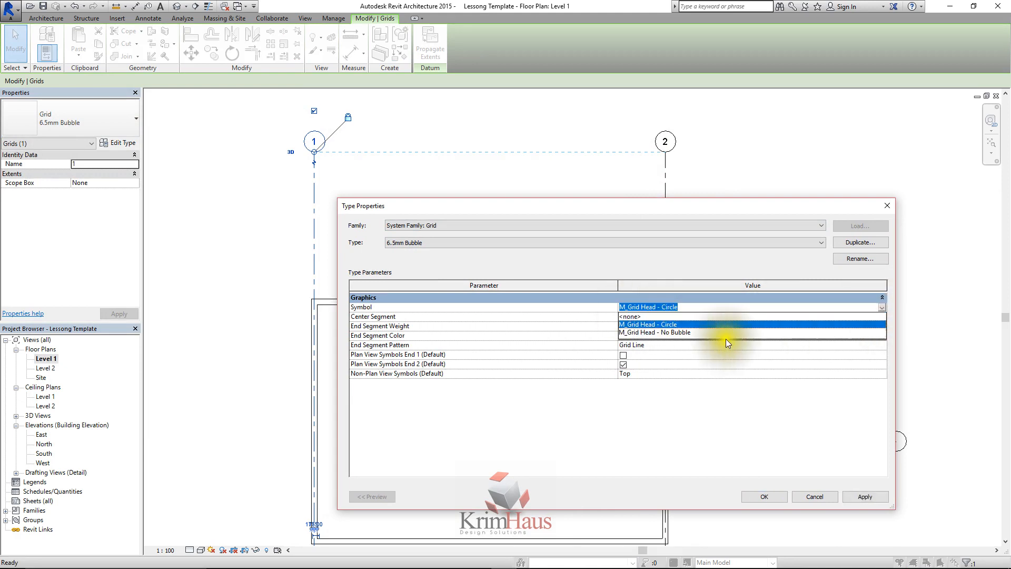
left_click(687, 333)
left_click(862, 497)
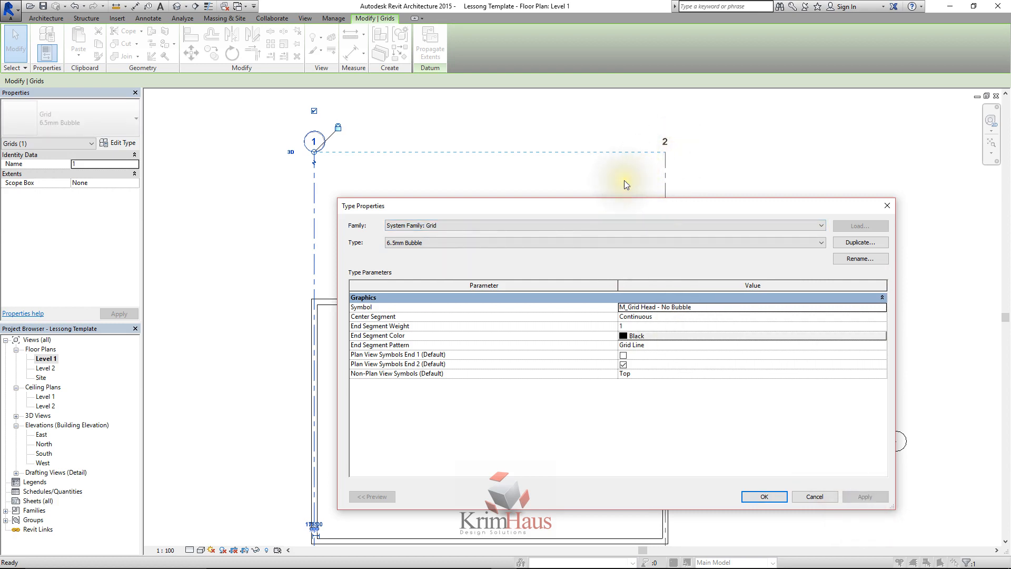
Restore the 6.5mm Bubble type's symbol to M_Grid Head - Circle and accept the type properties
left_click_drag(616, 206, 622, 185)
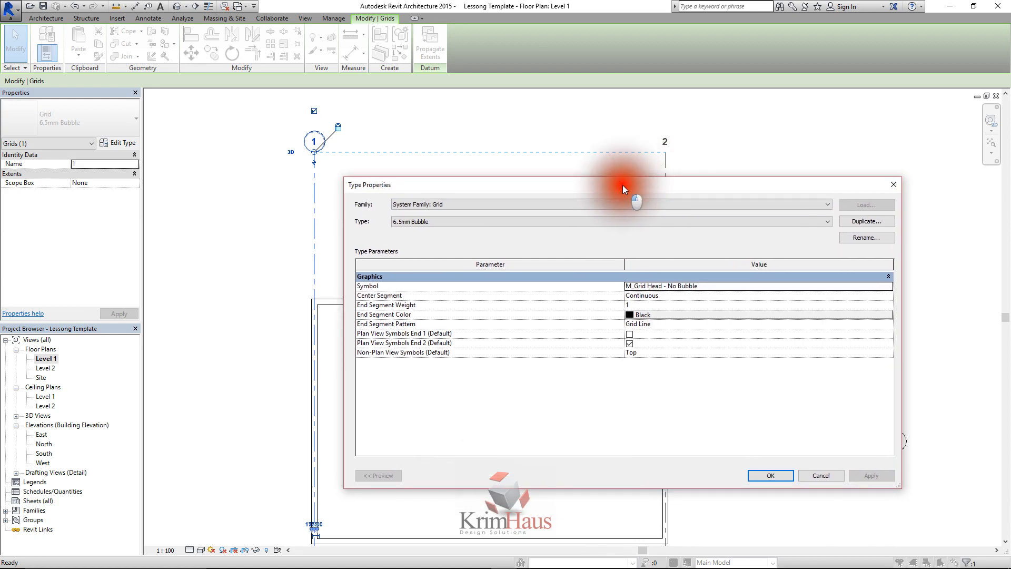
left_click(887, 285)
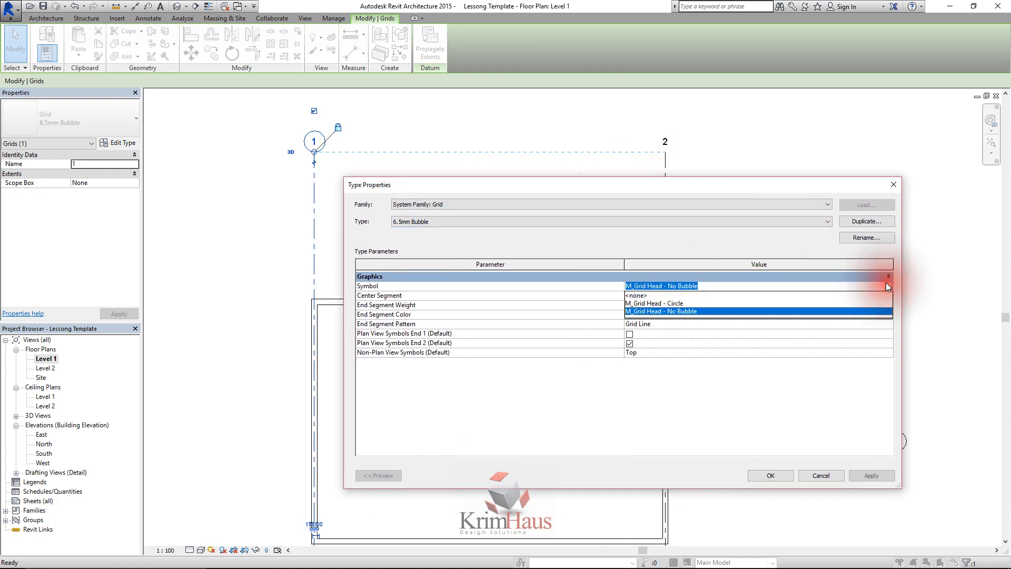
left_click(646, 303)
left_click(862, 474)
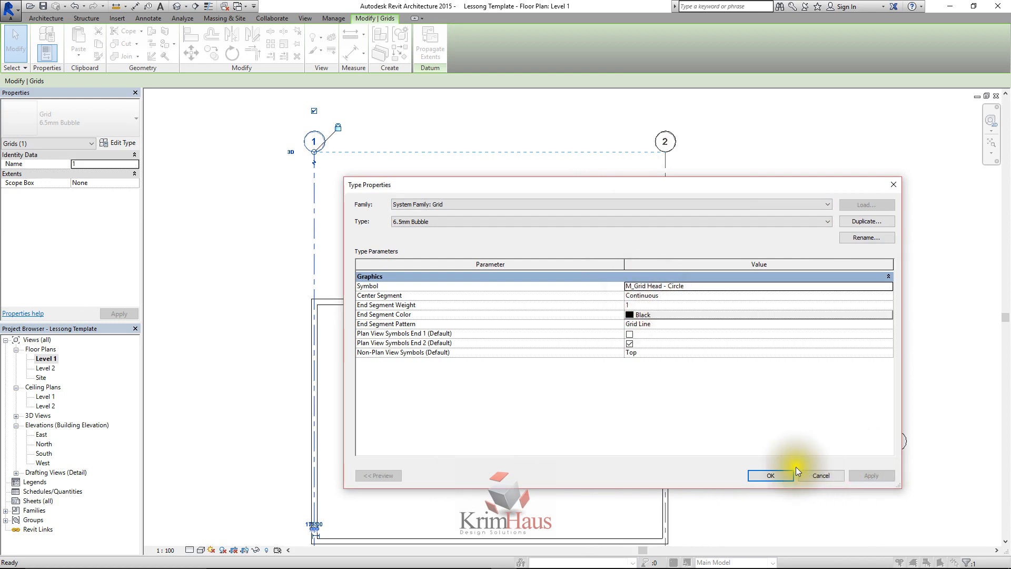
left_click(772, 475)
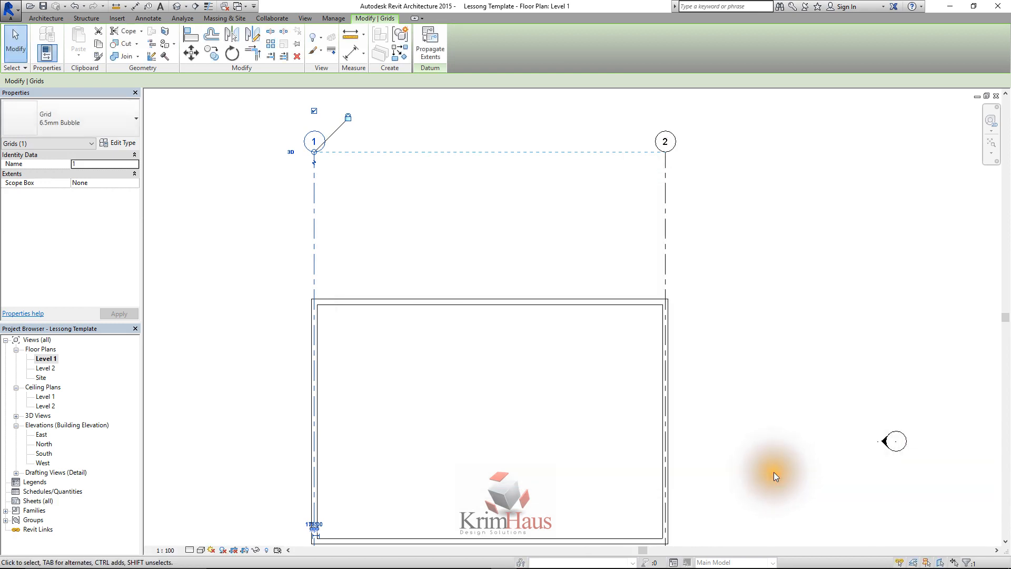
Check the type assigned to grid 1 and grid 2 by selecting each in turn
left_click(431, 201)
left_click(313, 182)
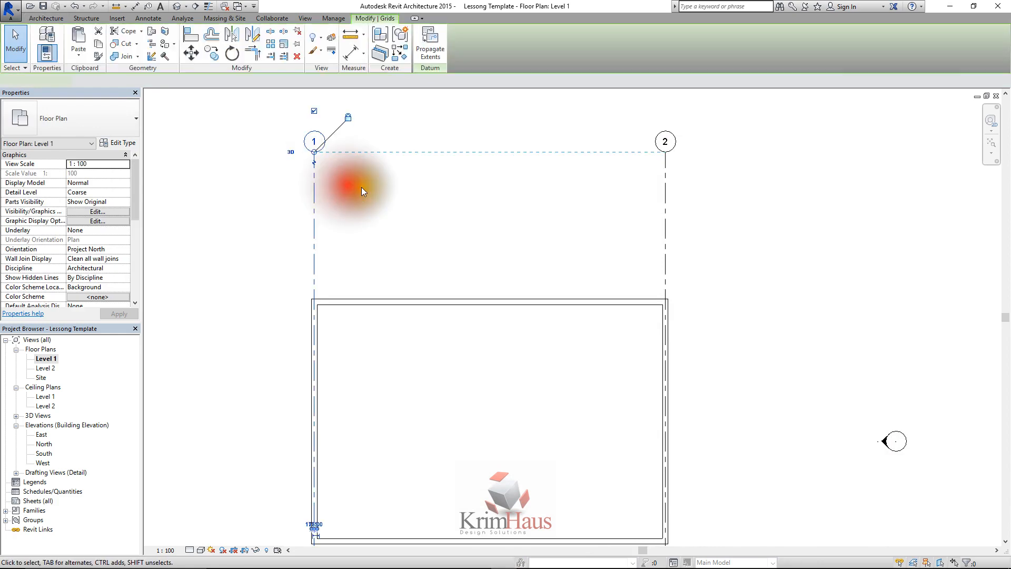
left_click(666, 179)
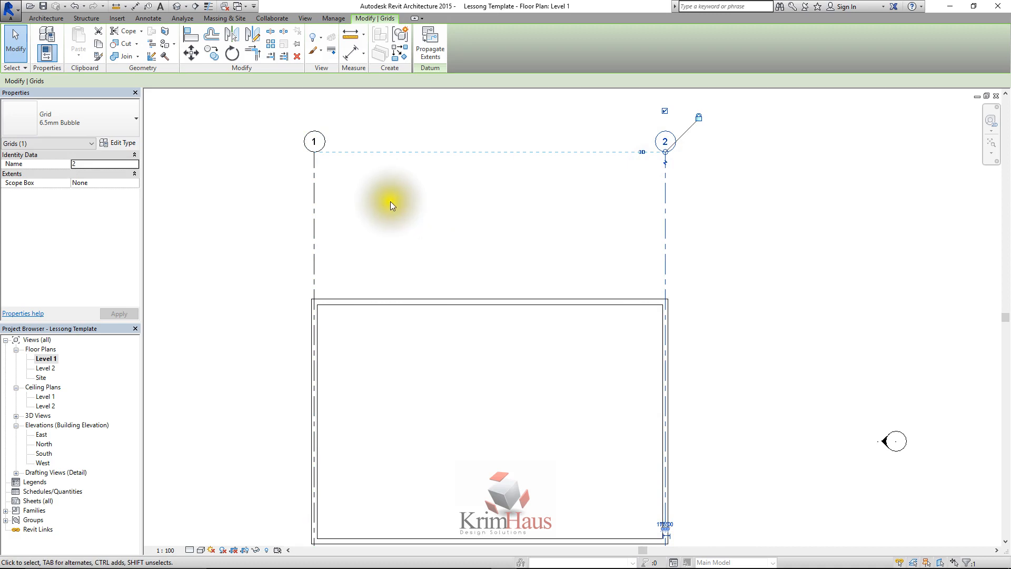
Reopen grid 1's type properties and apply the M_Grid Head - No Bubble symbol once more
left_click(314, 188)
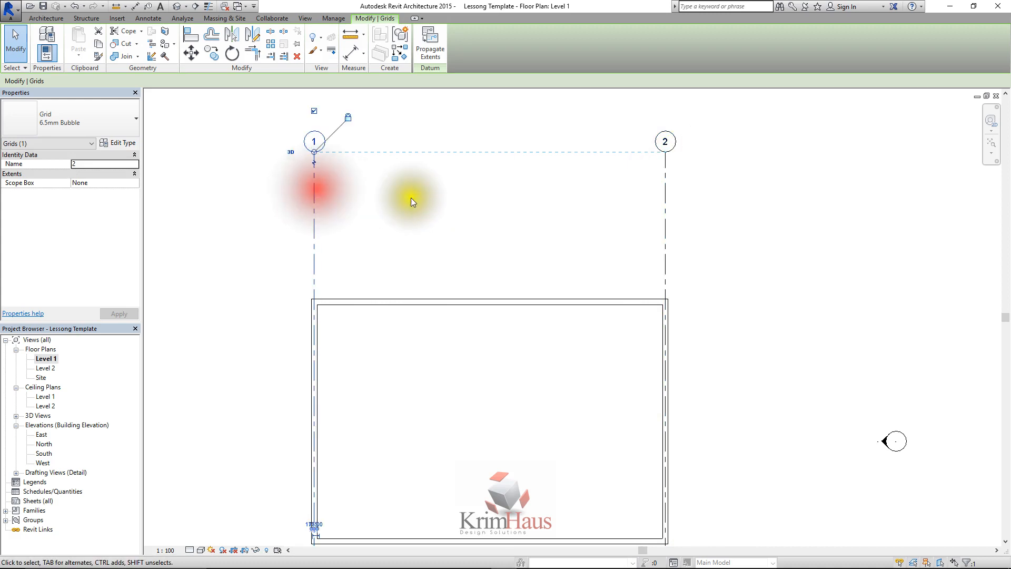
left_click(122, 142)
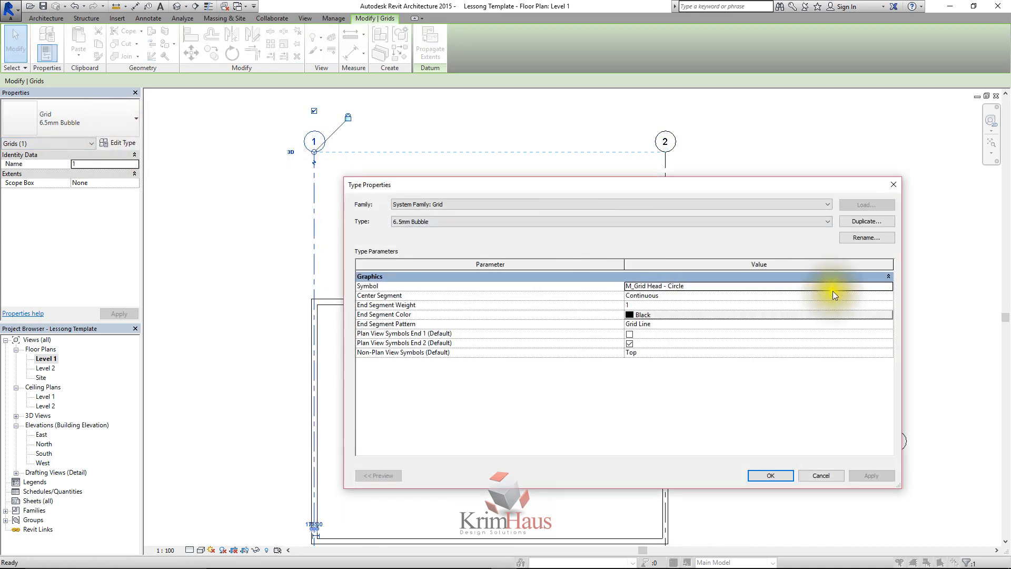
left_click(887, 286)
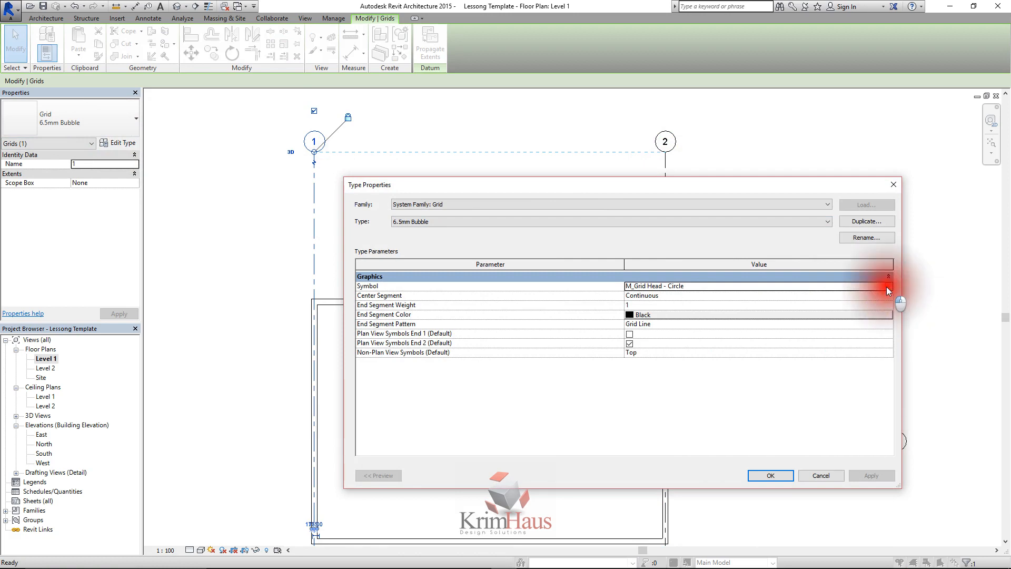
left_click(686, 309)
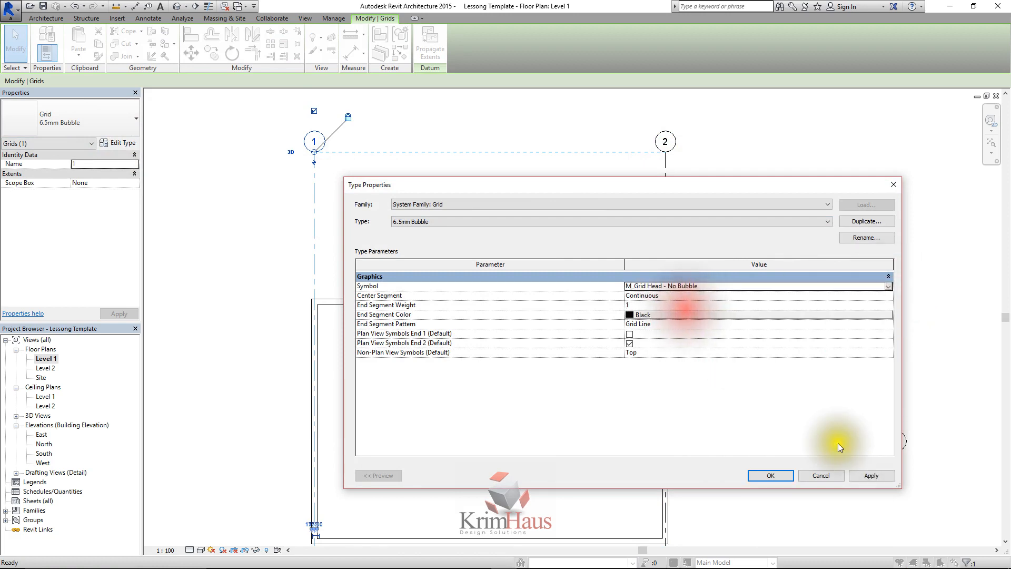
left_click(859, 475)
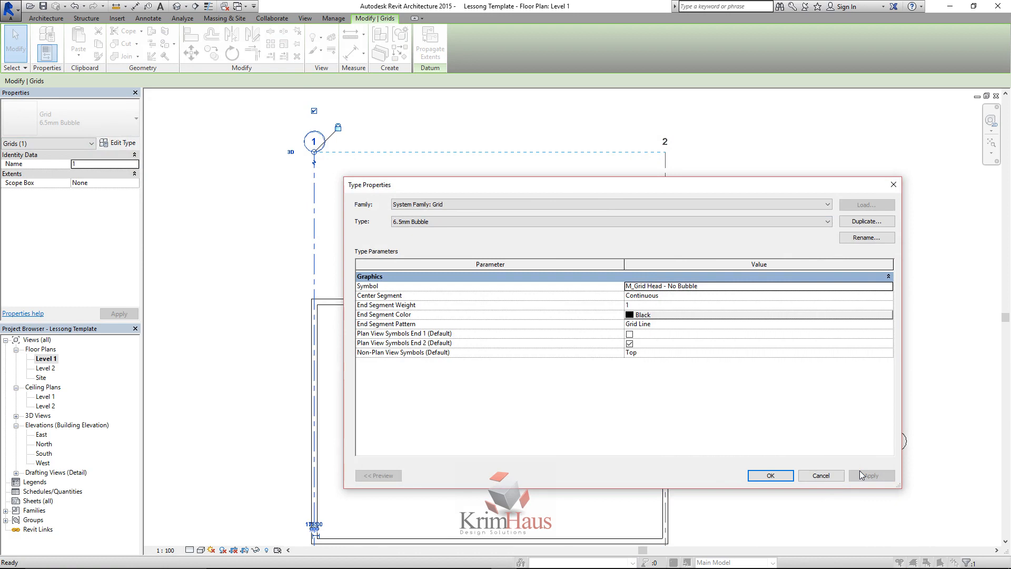
Switch the grid type's symbol back to M_Grid Head - Circle and apply it
left_click(833, 287)
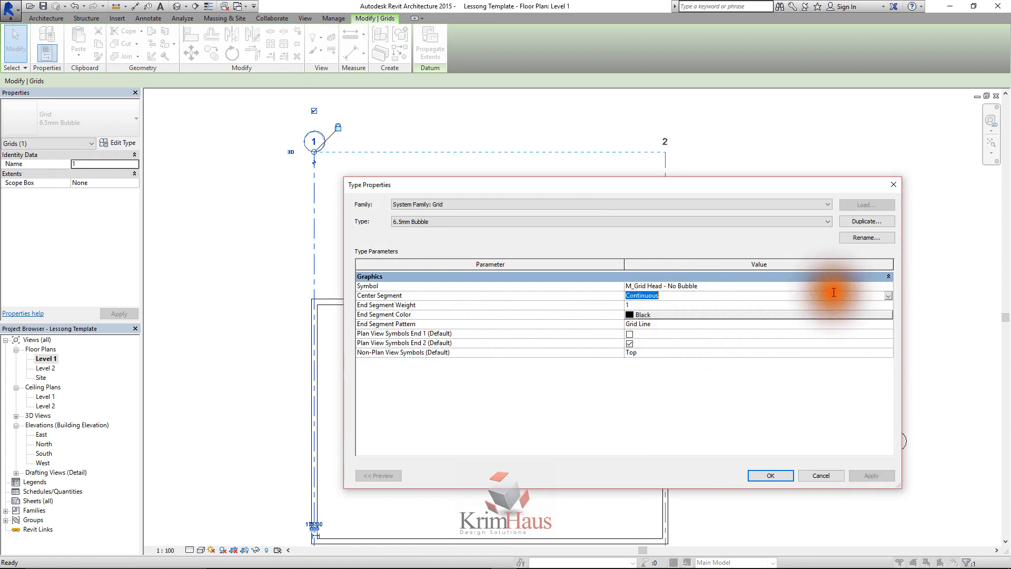
left_click(888, 287)
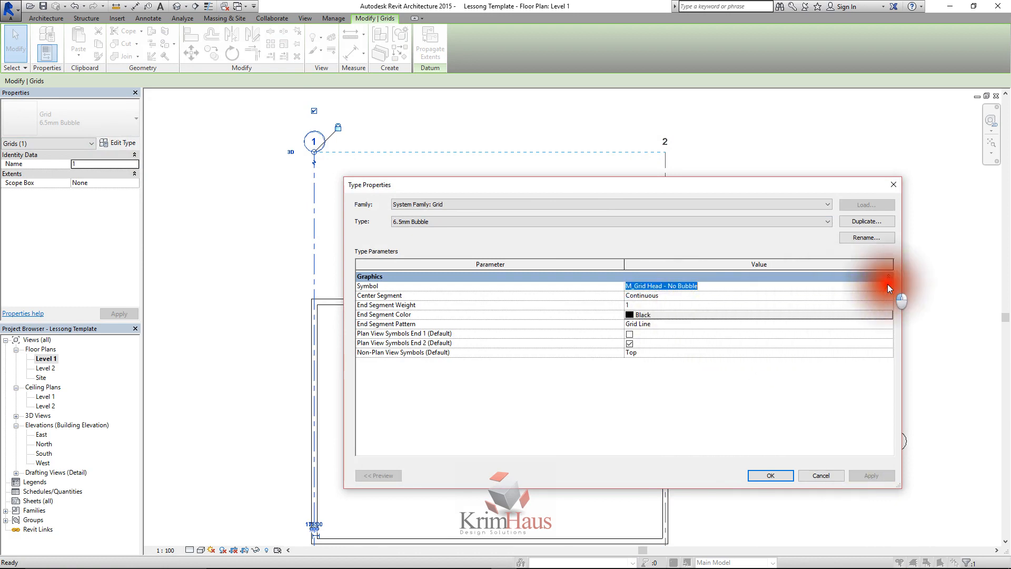
left_click(689, 305)
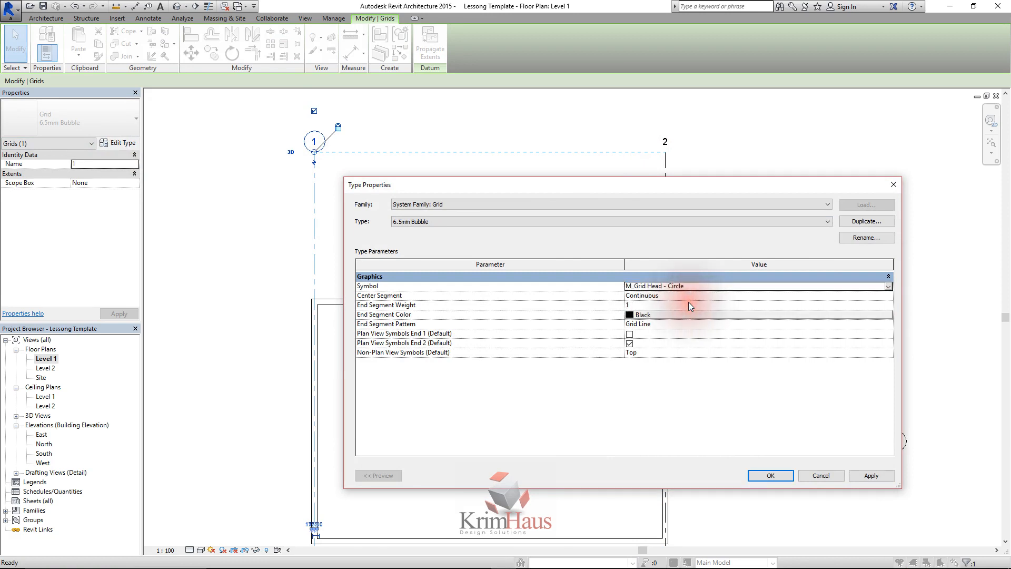
left_click(885, 476)
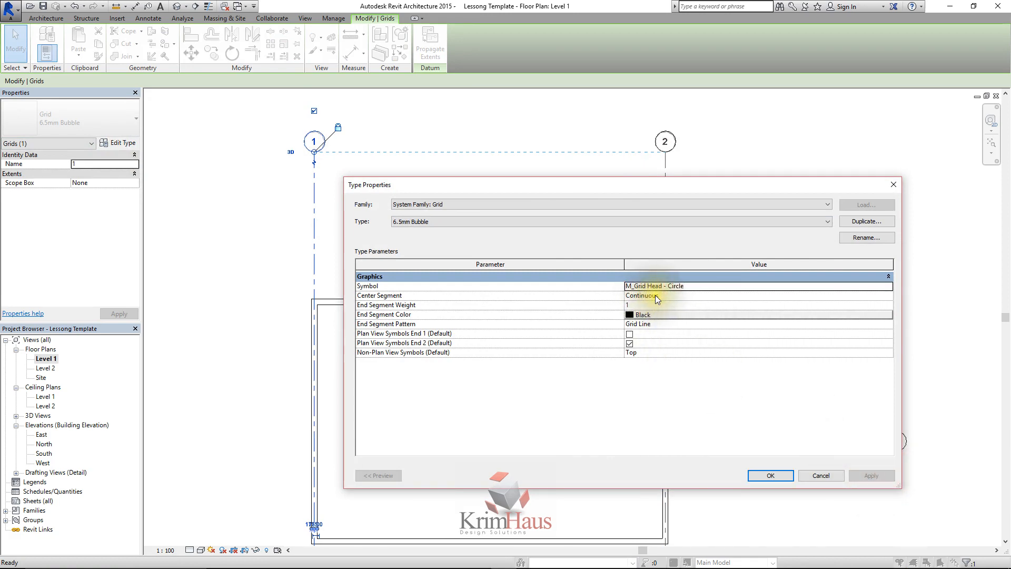
Set the 6.5mm Bubble type's Center Segment to None and apply it, keeping the grids in view
left_click(888, 295)
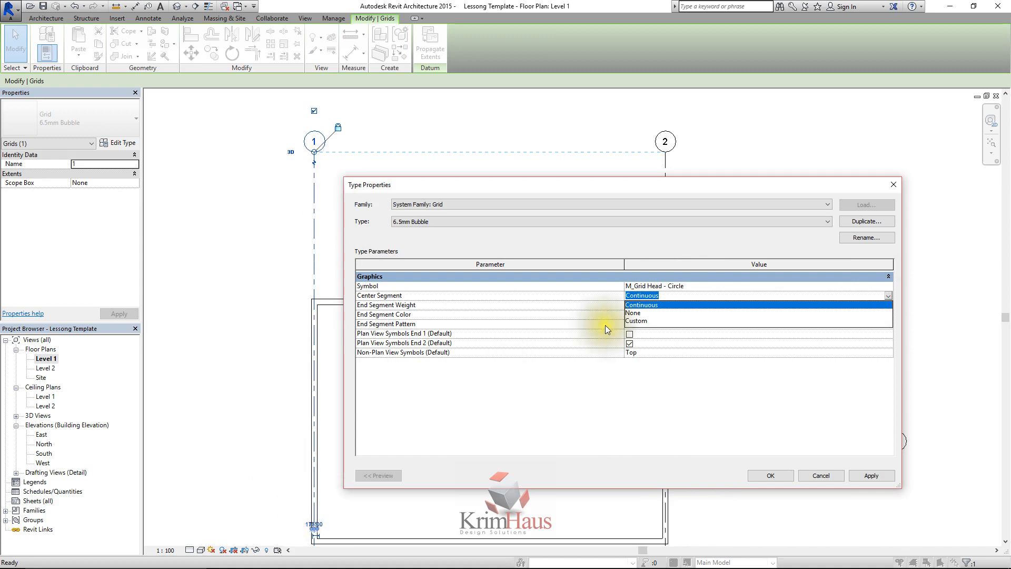
left_click(650, 313)
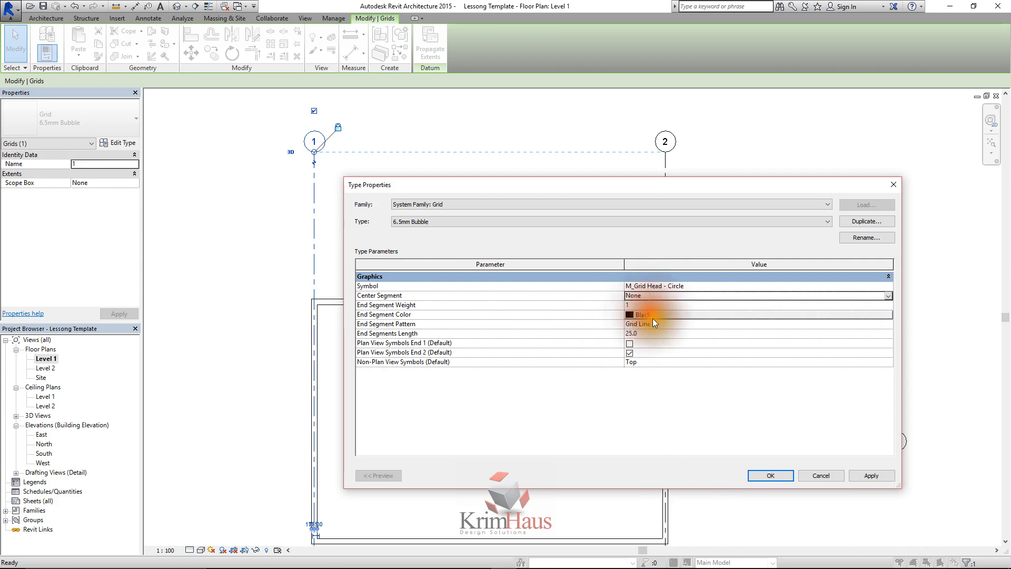
left_click(859, 474)
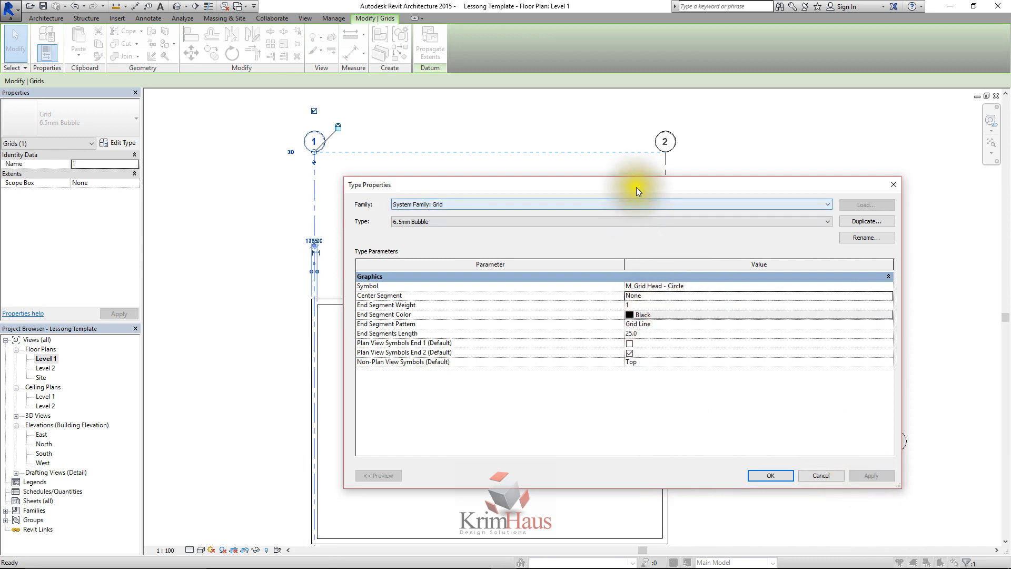
left_click_drag(636, 191, 623, 213)
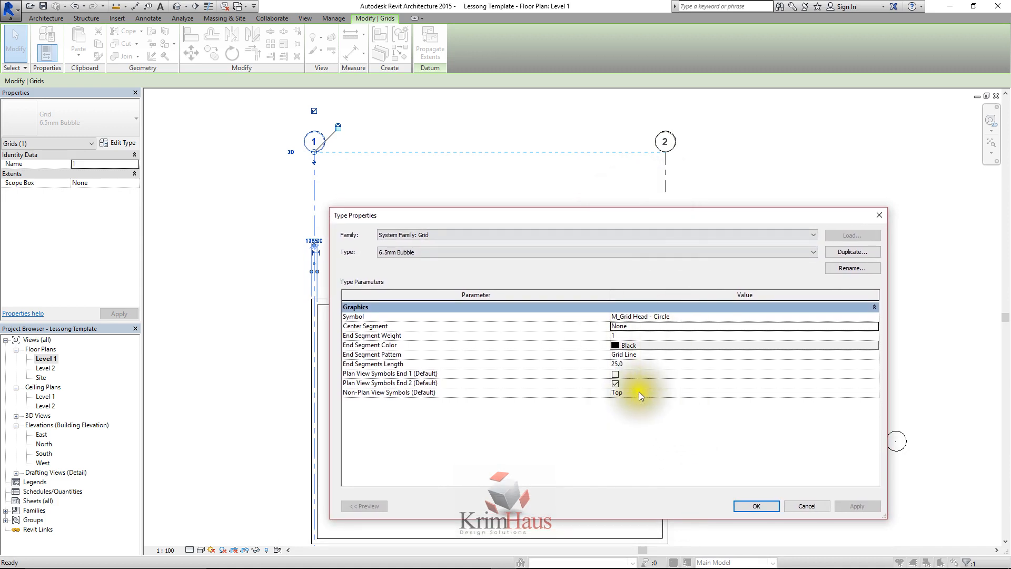
Set the 6.5mm Bubble type's Center Segment to Custom with a green center segment color, and apply the change
left_click(637, 327)
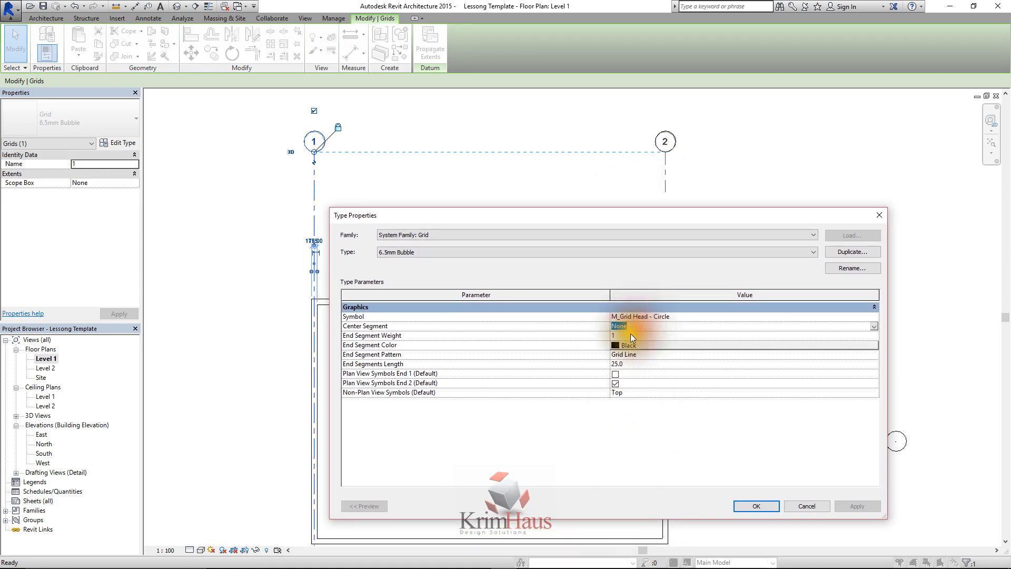
left_click(874, 326)
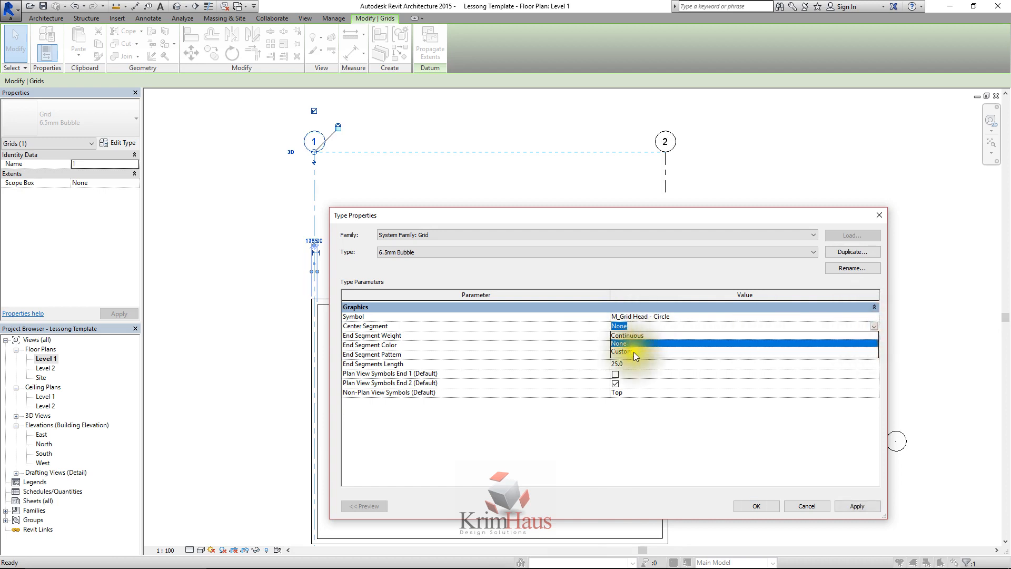
left_click(636, 351)
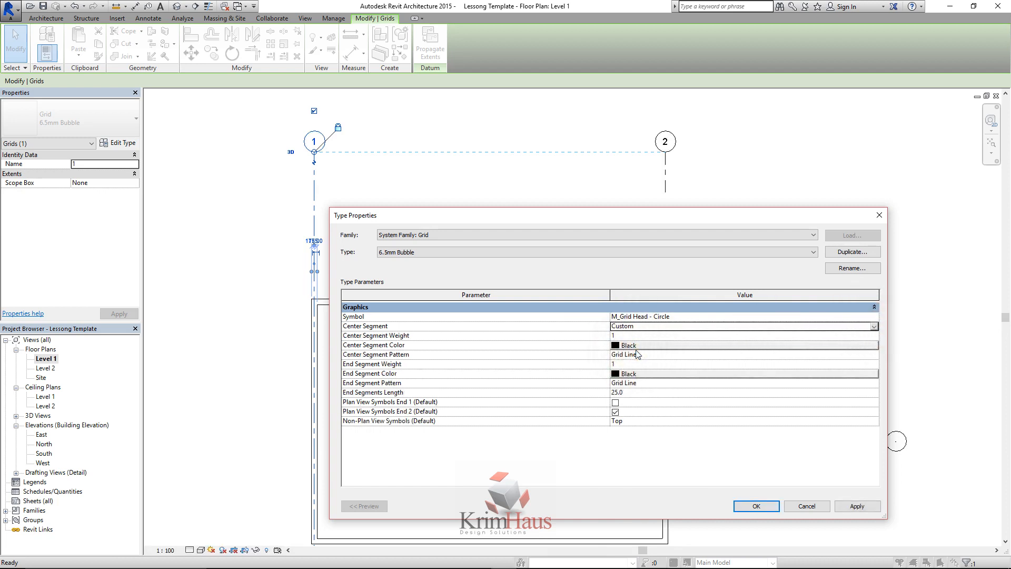
left_click(636, 346)
left_click(539, 376)
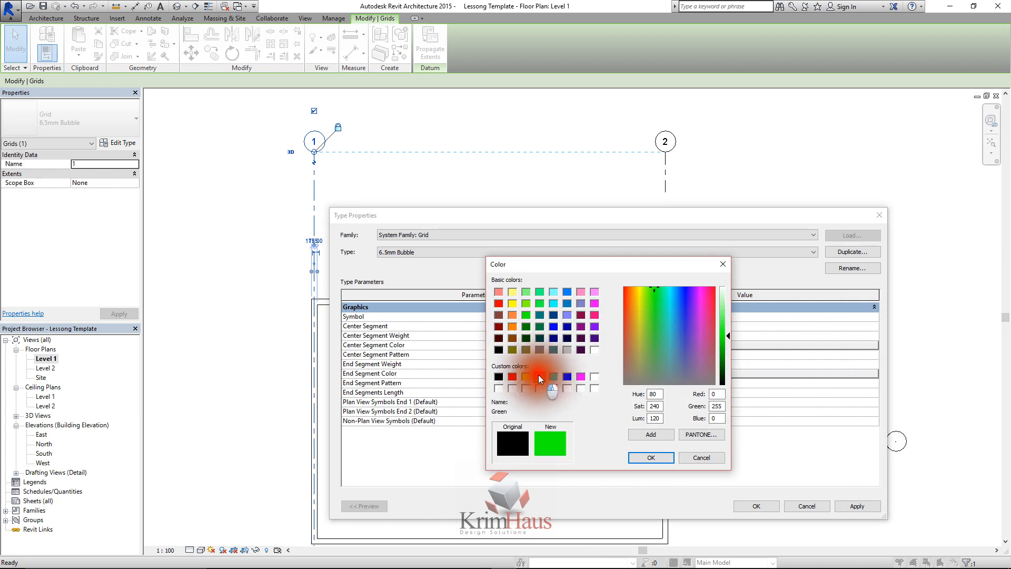
left_click(643, 456)
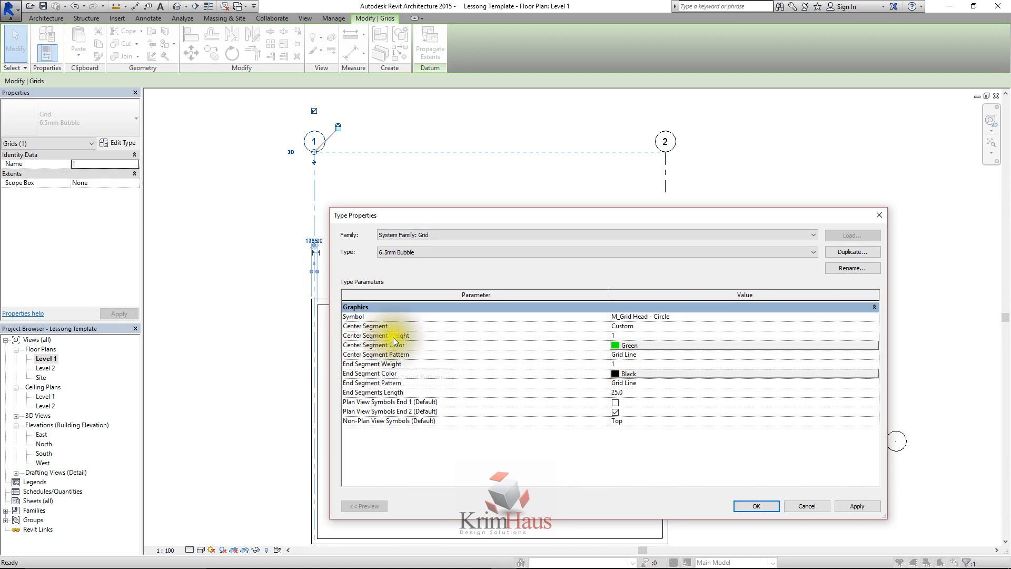
left_click(838, 506)
left_click(769, 507)
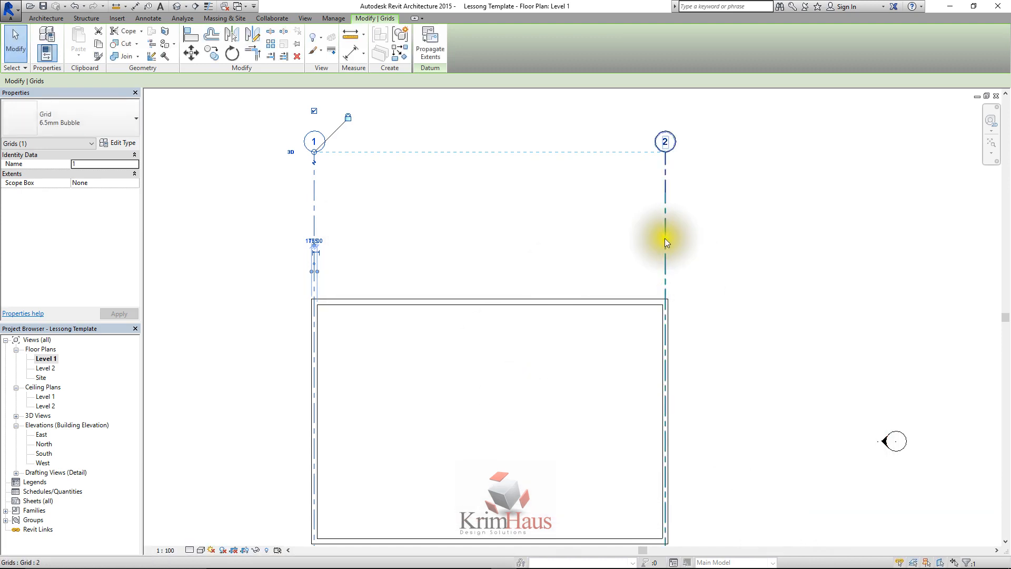
Select grid 2 and make its temporary dimension to the wall permanent
scroll(665, 175, "down", 4)
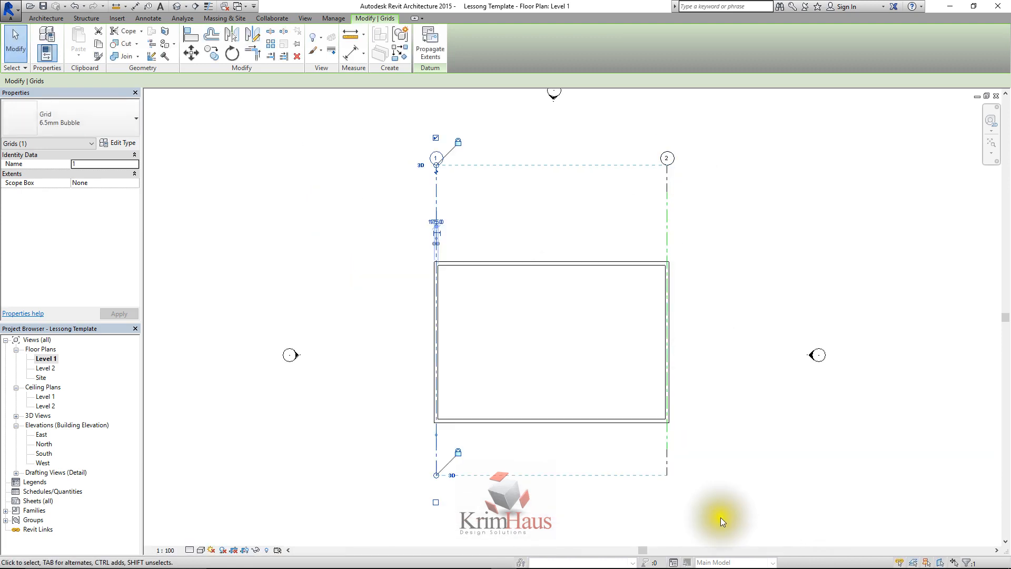
left_click(667, 245)
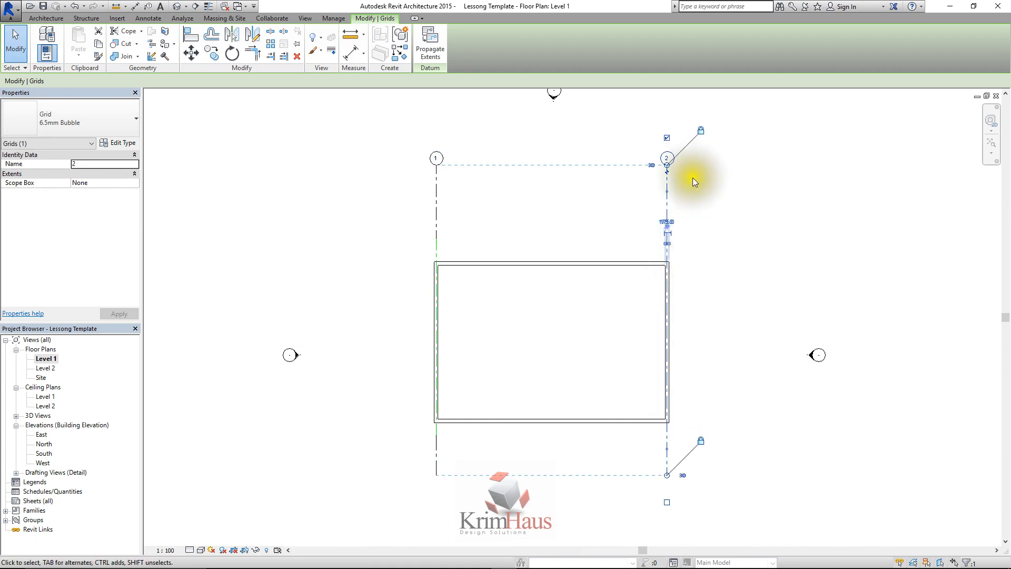
scroll(693, 178, "up", 2)
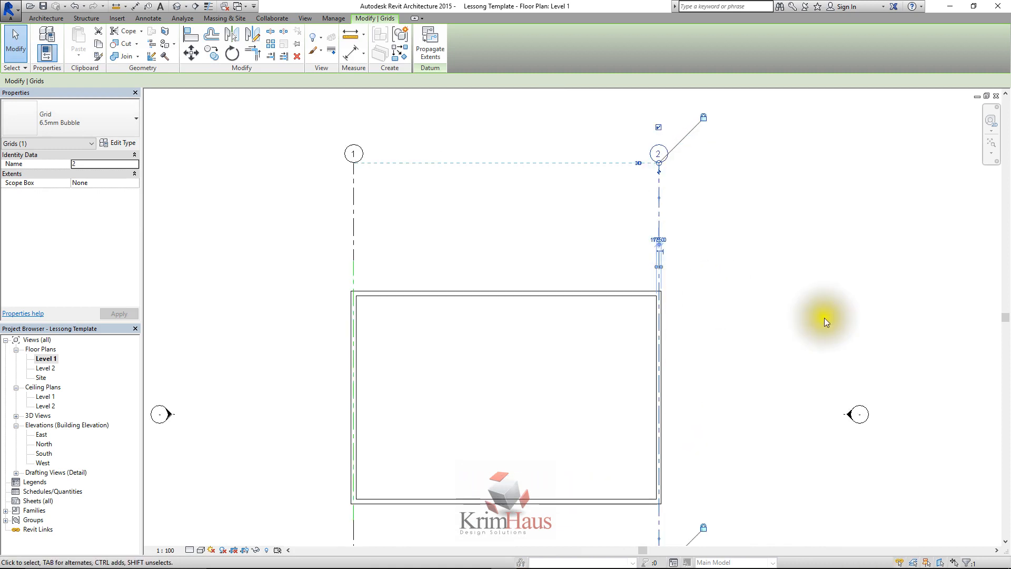
left_click(659, 244)
left_click(687, 239)
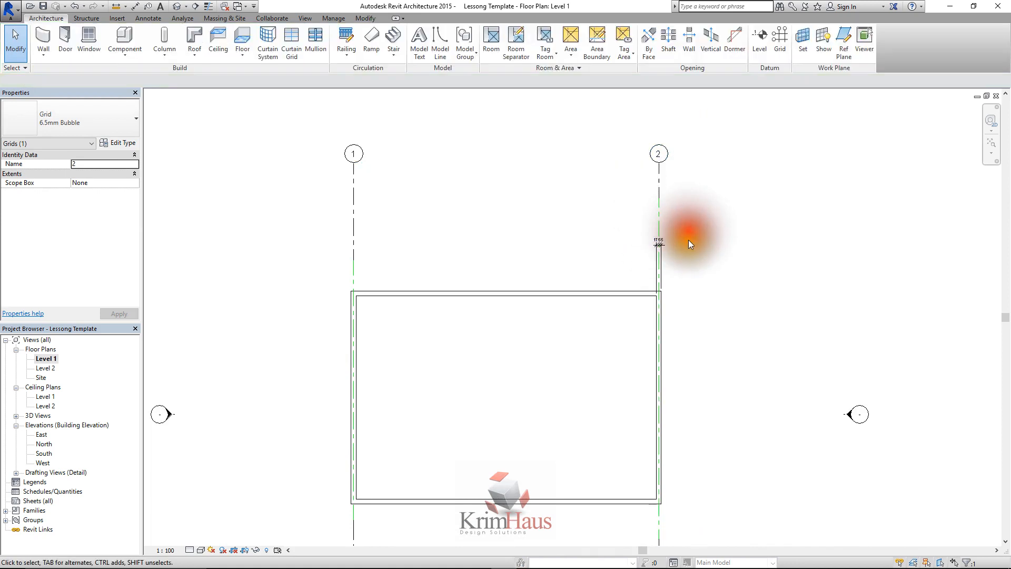
Adjust the extent of grid 2's center segment at both ends, finishing with its upper end just above the building outline
left_click(659, 206)
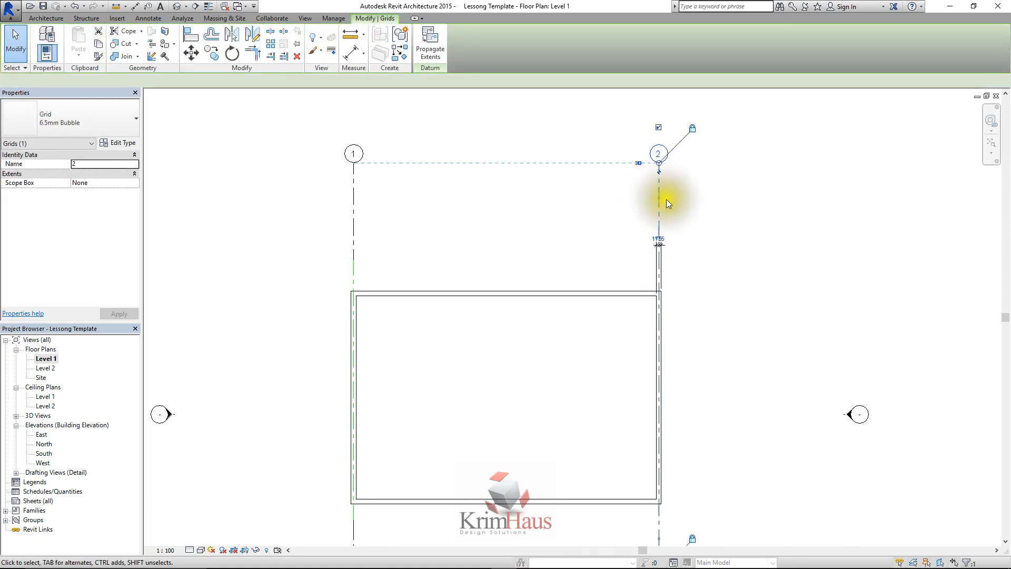
left_click_drag(659, 196, 662, 333)
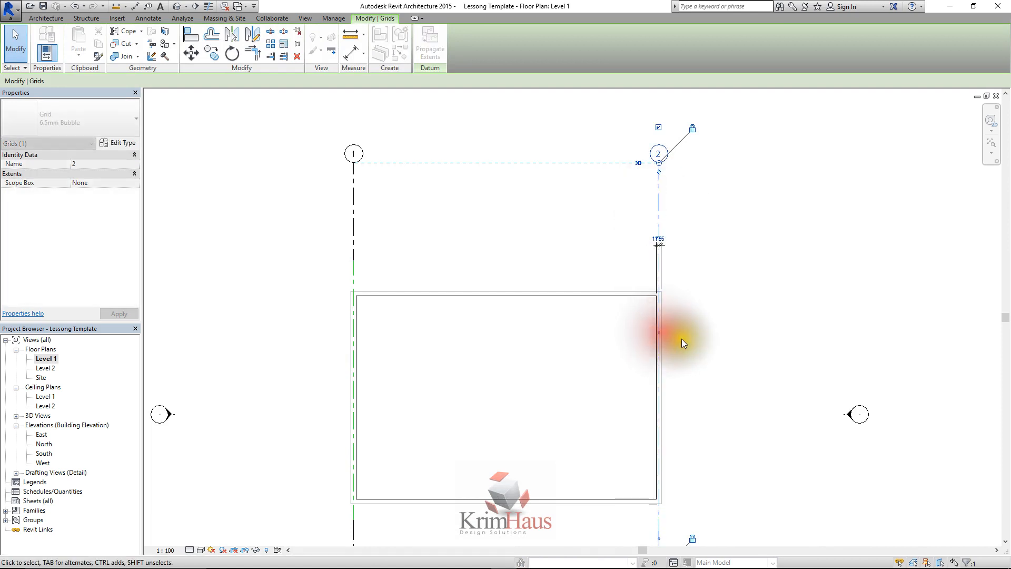
left_click(685, 338)
left_click(659, 521)
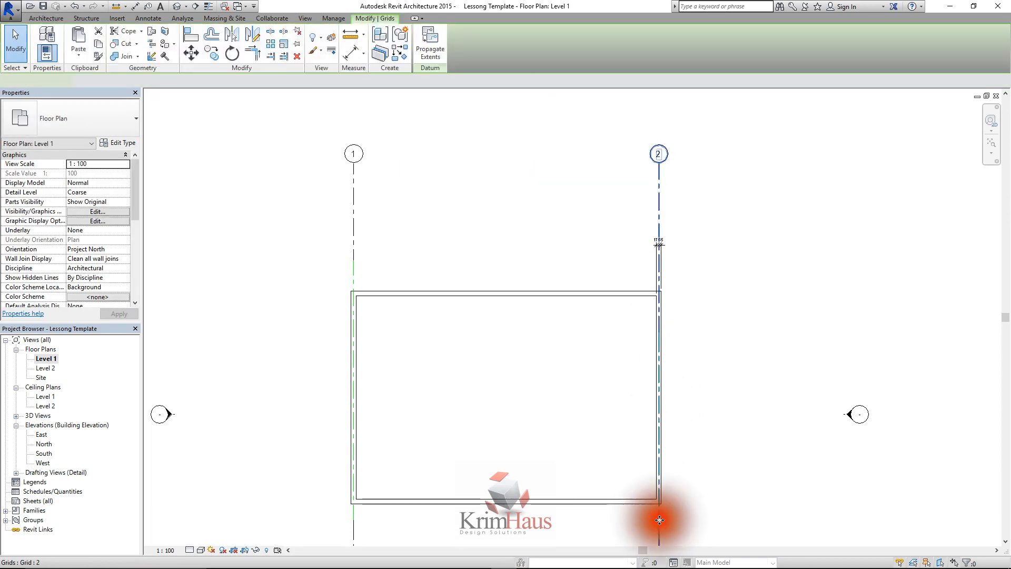
left_click_drag(664, 454, 663, 519)
left_click(695, 435)
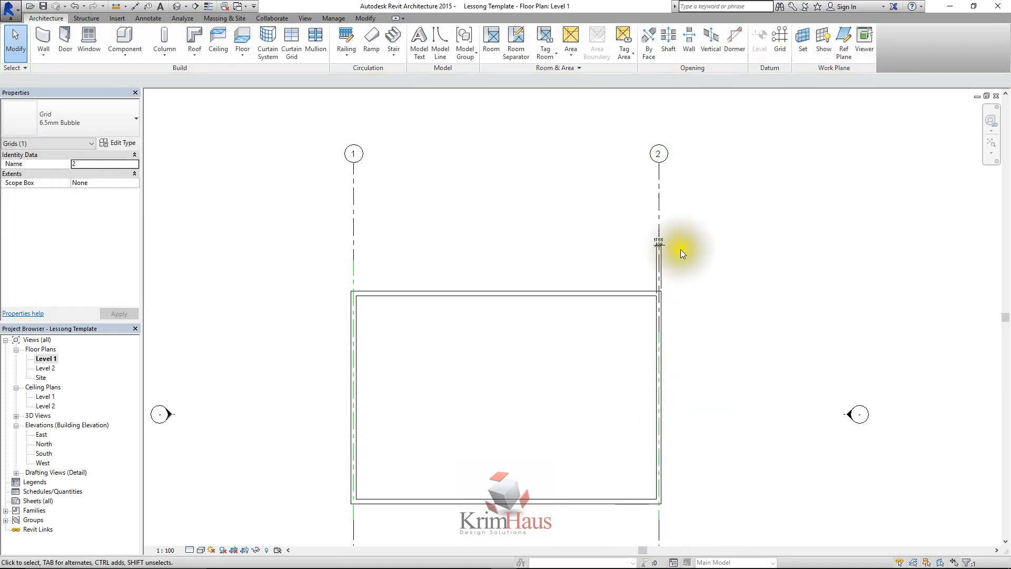
left_click(664, 220)
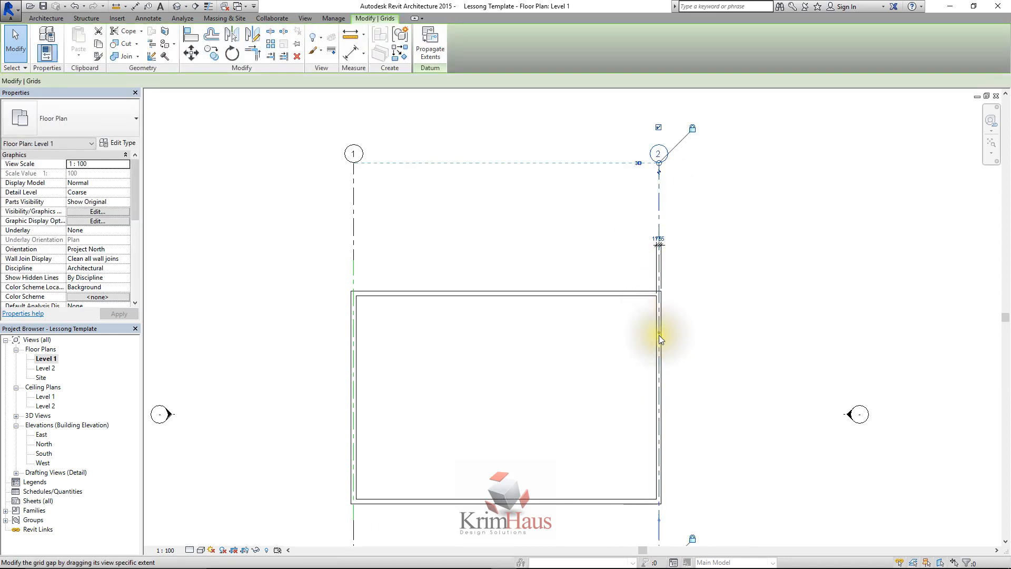
left_click_drag(659, 332, 677, 227)
left_click(677, 226)
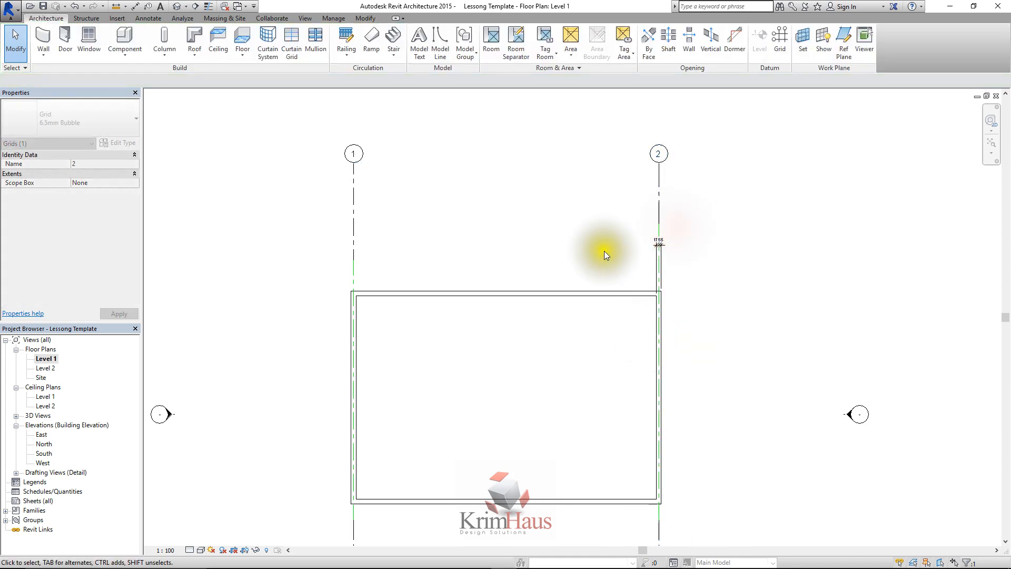
In grid 1's type properties, set the center segment color to Black and the Center Segment to Continuous
scroll(411, 227, "down", 2)
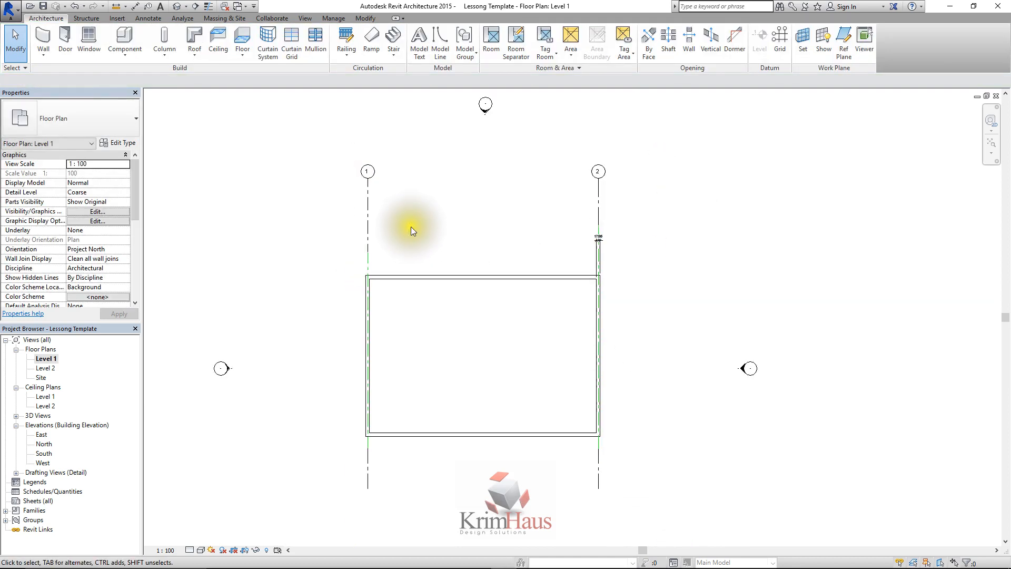
left_click(367, 215)
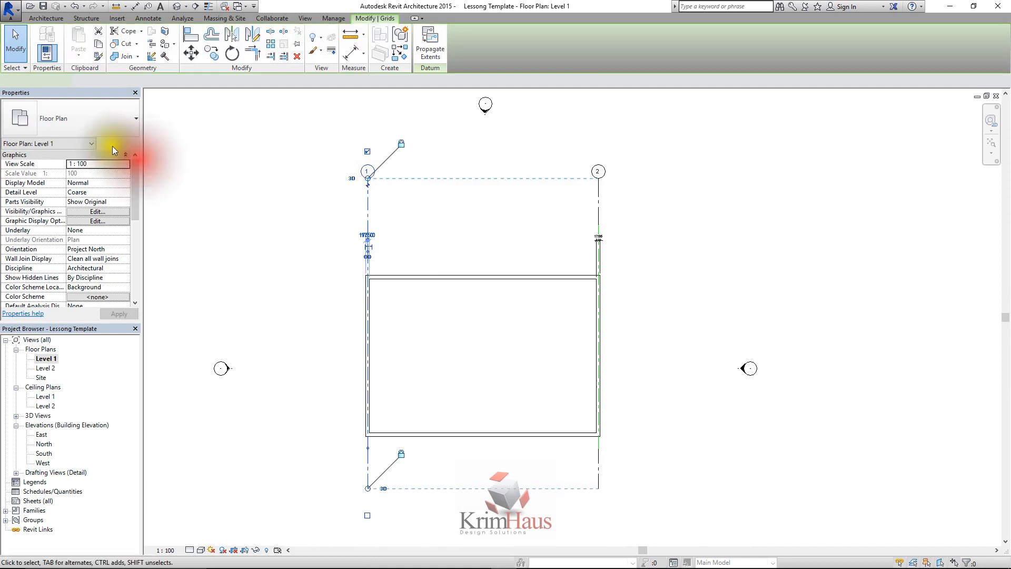
left_click(120, 143)
left_click(700, 343)
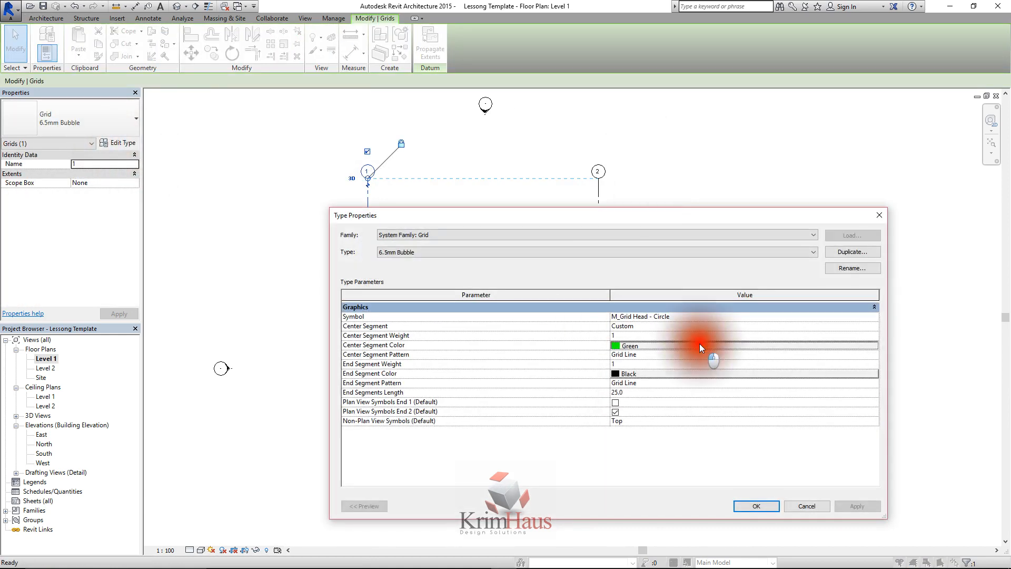
left_click(498, 377)
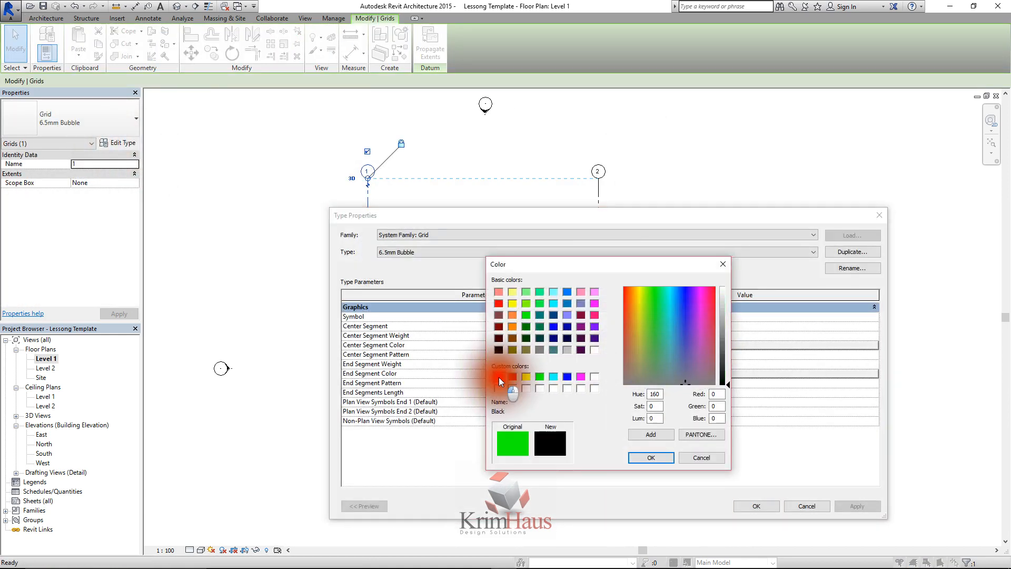
left_click(651, 457)
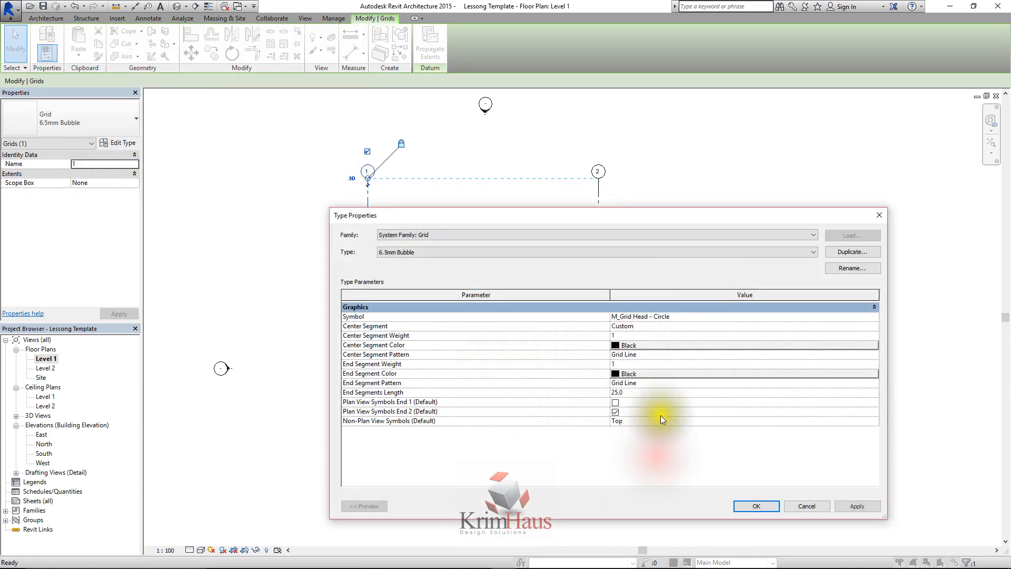
left_click(873, 326)
left_click(628, 335)
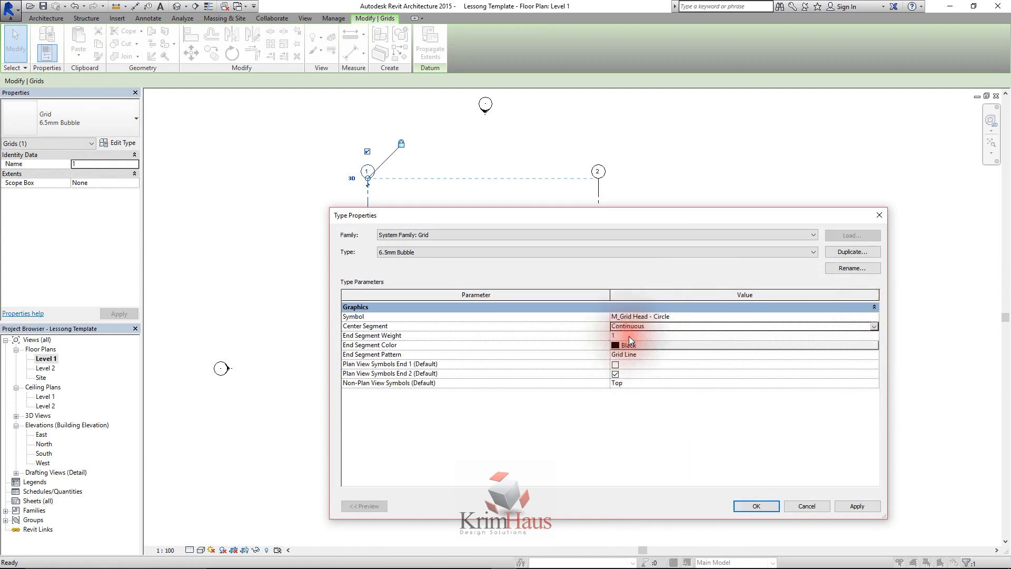
Look through the available End Segment Weight and End Segment Pattern options of the grid type
left_click(709, 337)
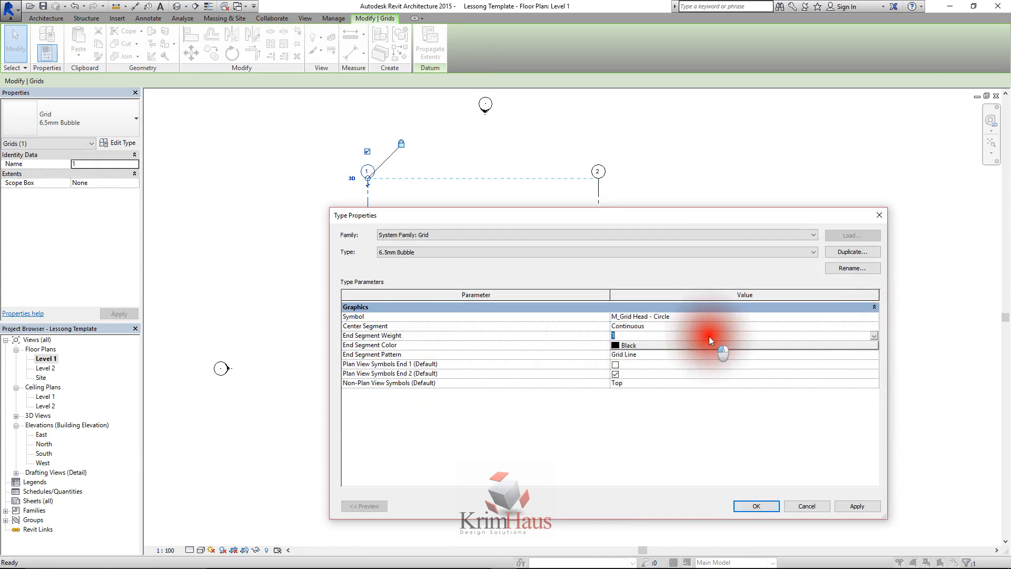
left_click(874, 336)
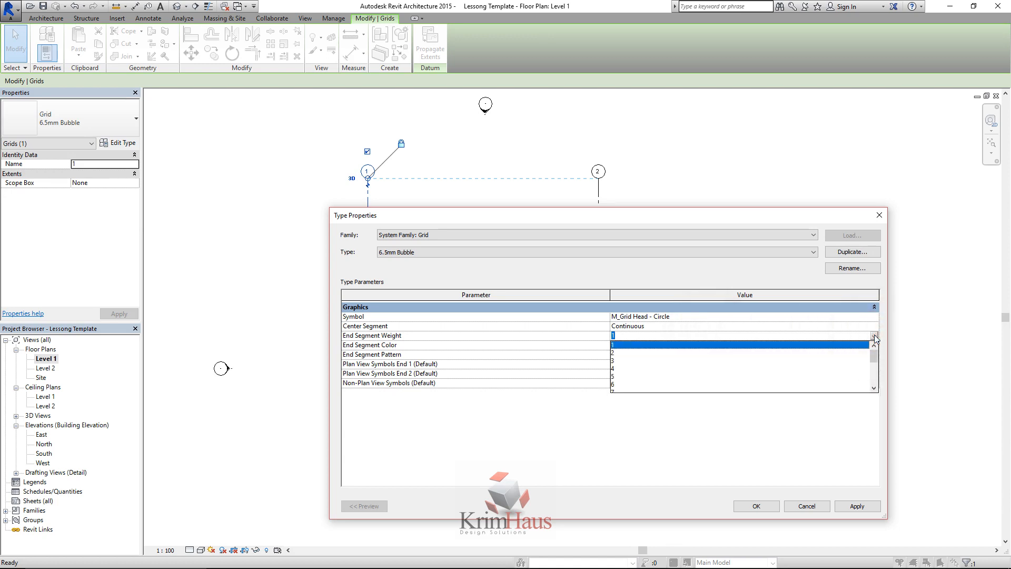
left_click_drag(873, 356, 873, 387)
left_click(841, 414)
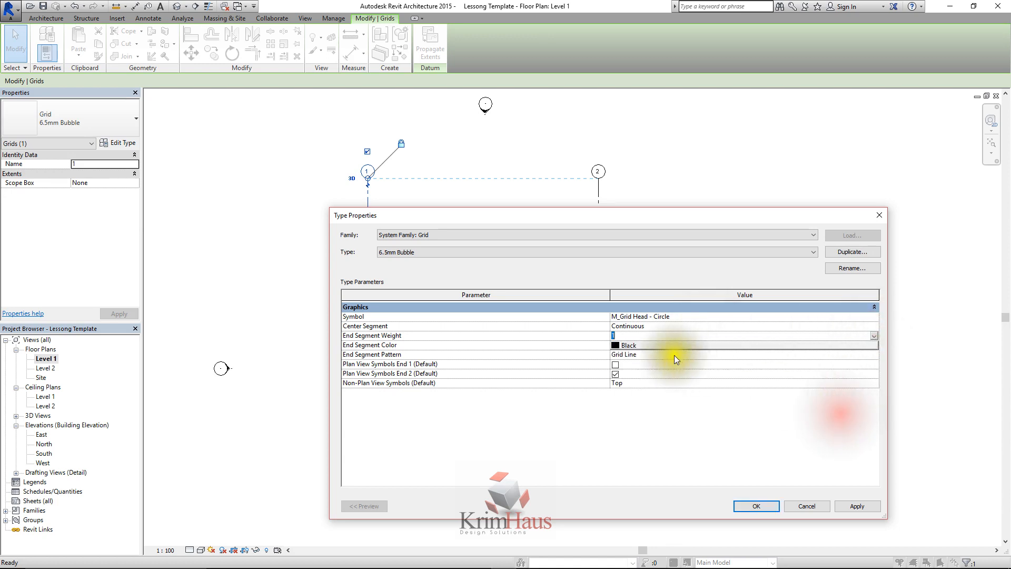
left_click(634, 353)
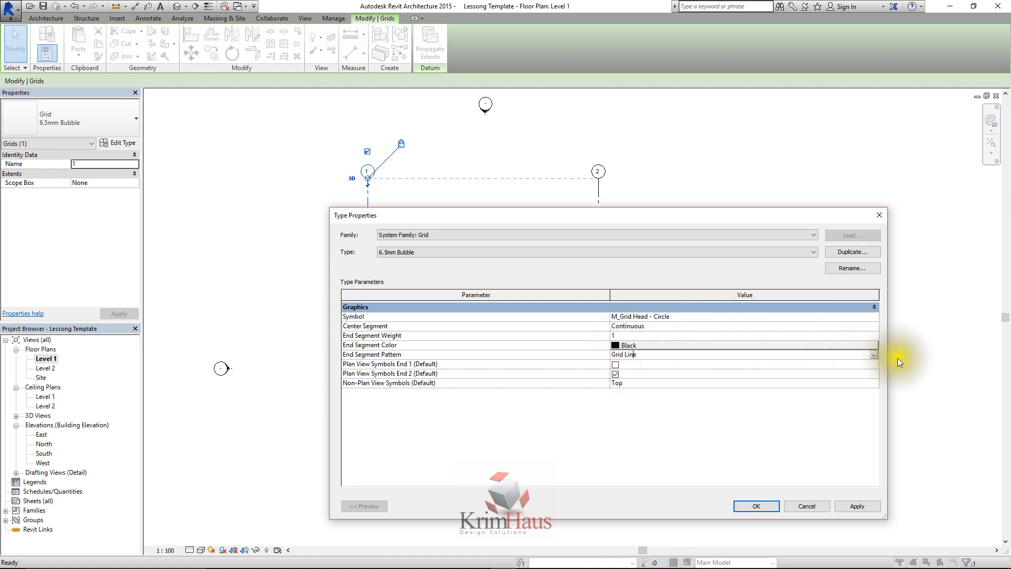
left_click(874, 355)
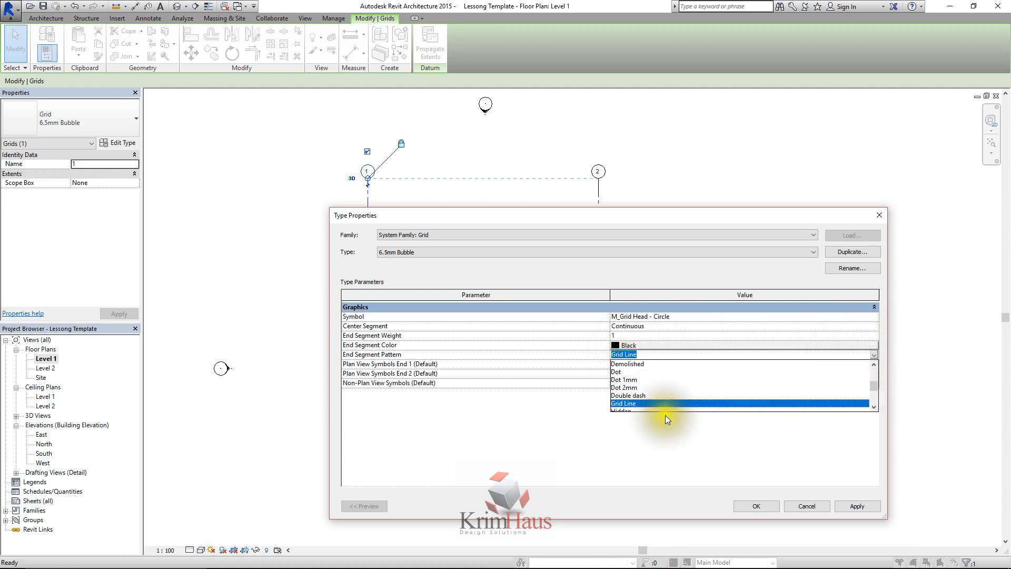
left_click(873, 384)
left_click(798, 437)
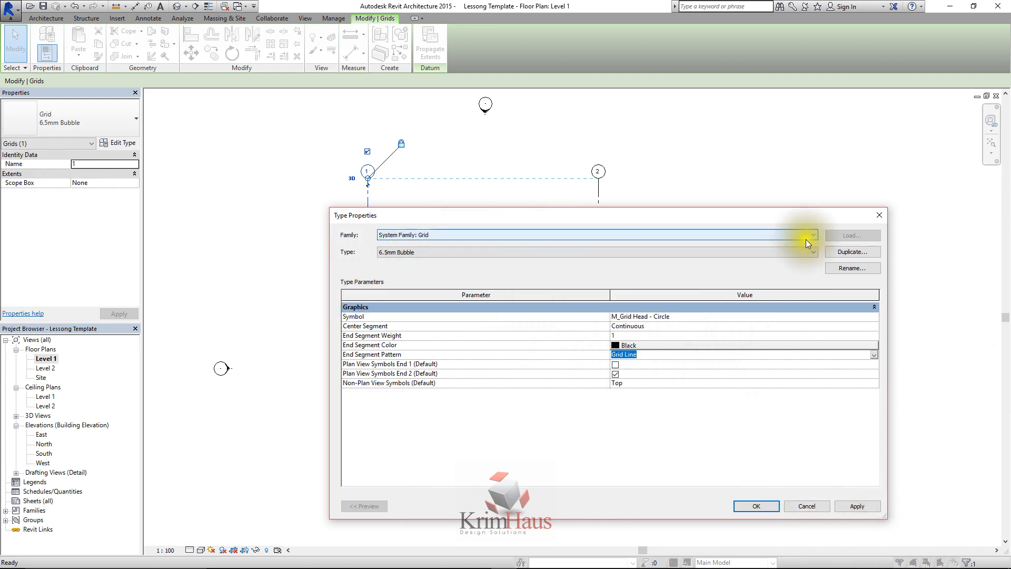
Duplicate the 6.5mm Bubble grid type as Grid Head Lesson and assign it to grid 1
left_click(852, 251)
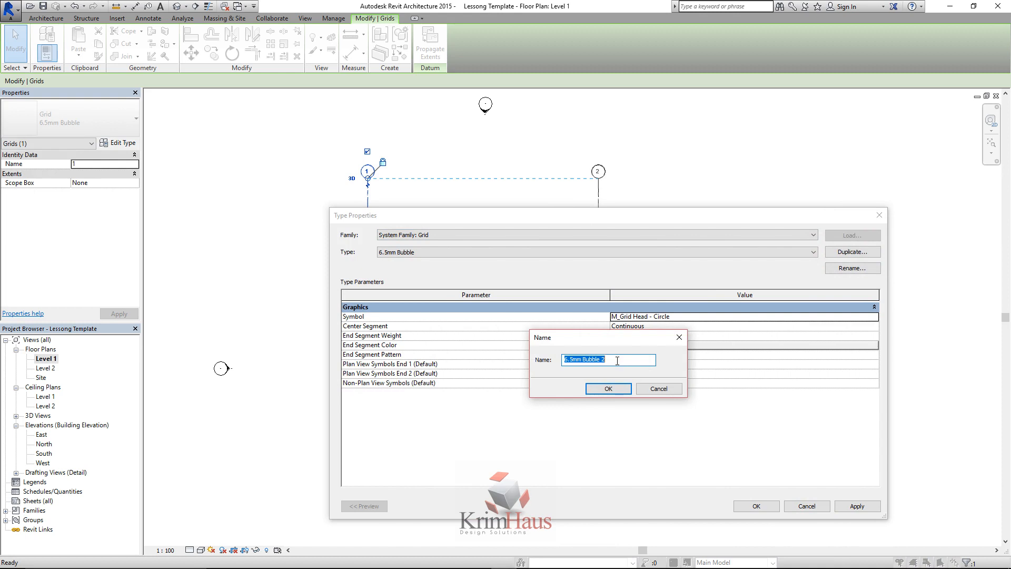
type("Grid Head Leasson")
left_click(600, 359)
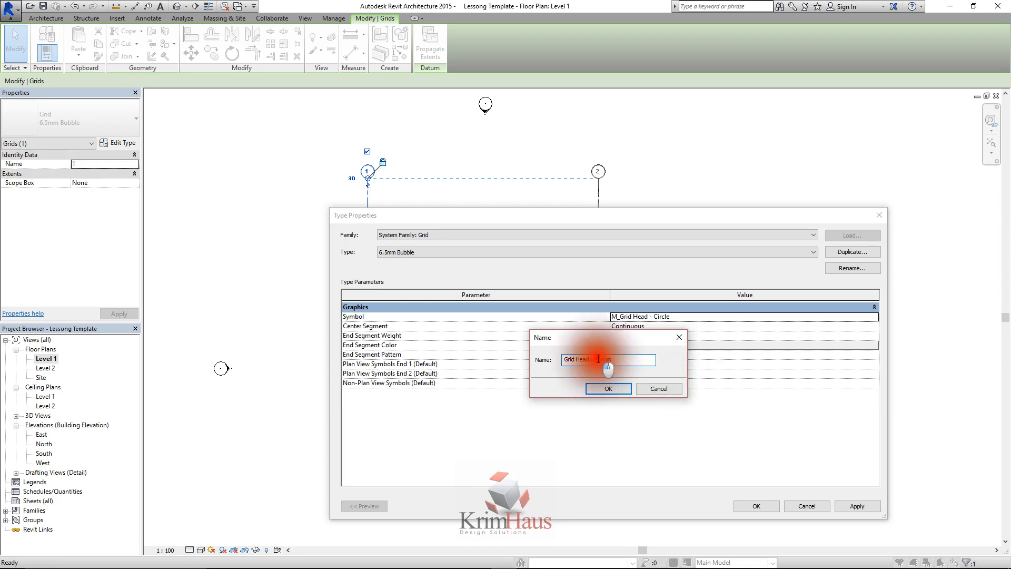
key("BackSpace")
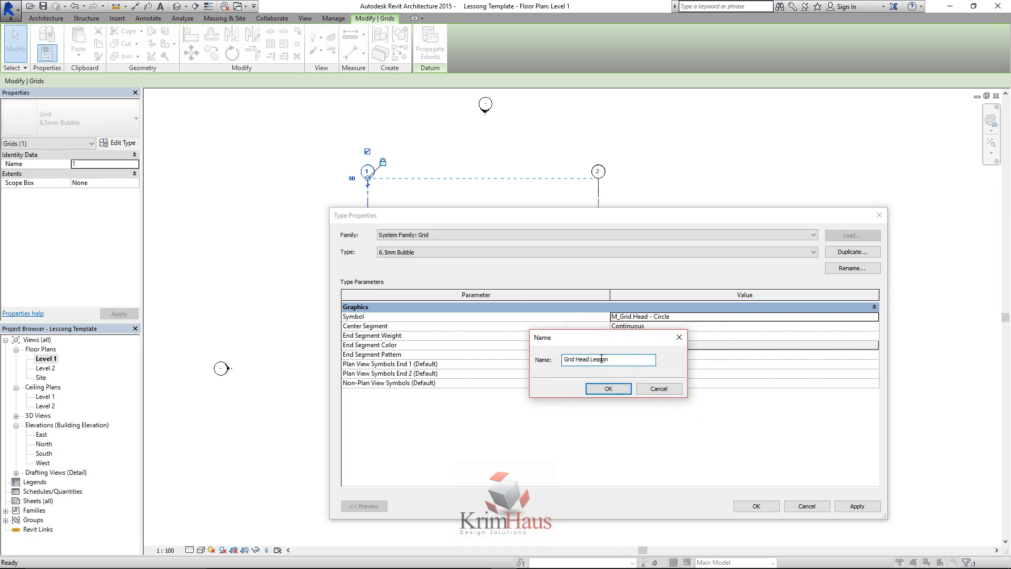
left_click(602, 389)
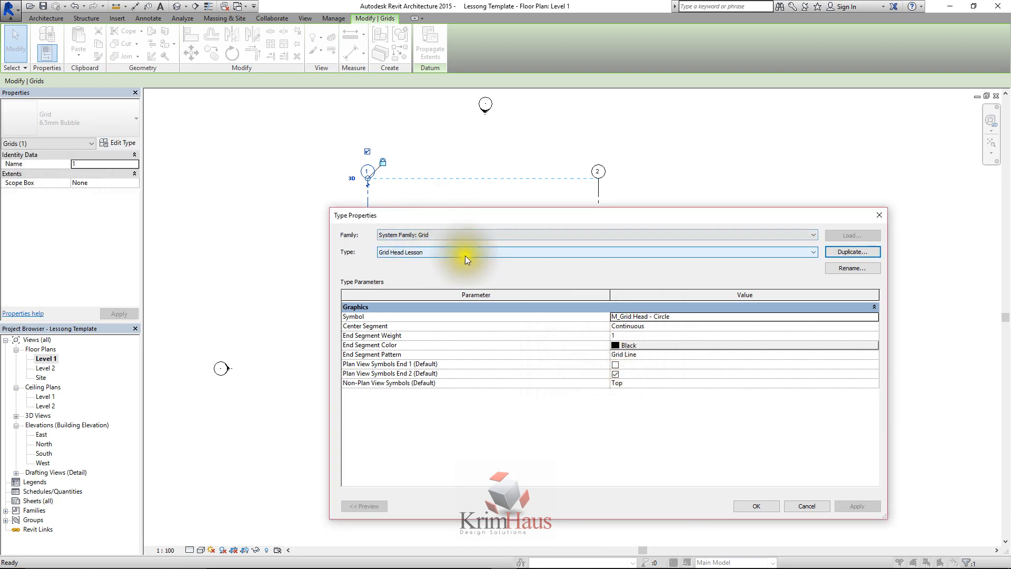
left_click(754, 503)
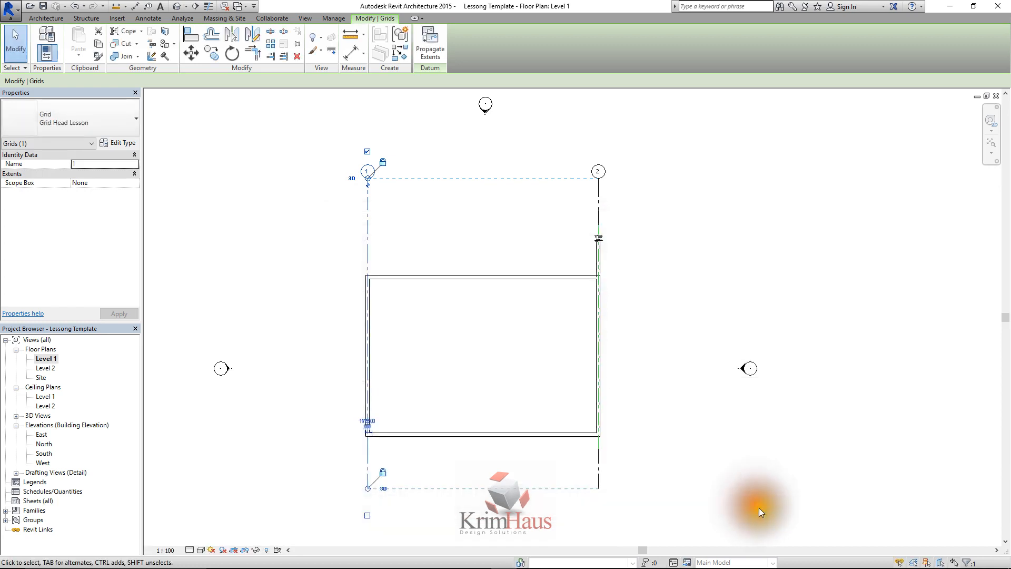
Compare the grid types of grid 1 and grid 2 by selecting one after the other
left_click(454, 235)
left_click(368, 225)
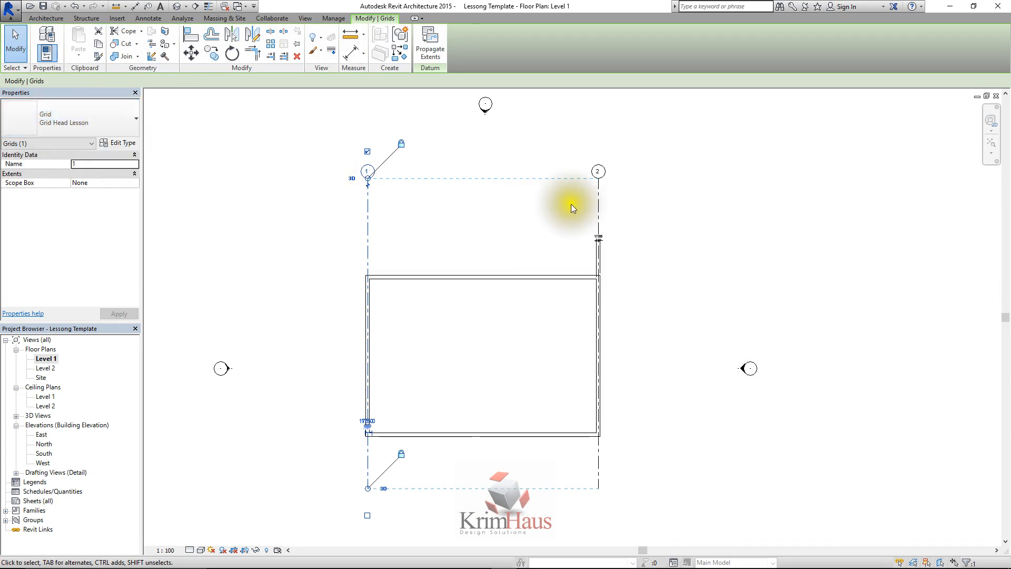
left_click(598, 198)
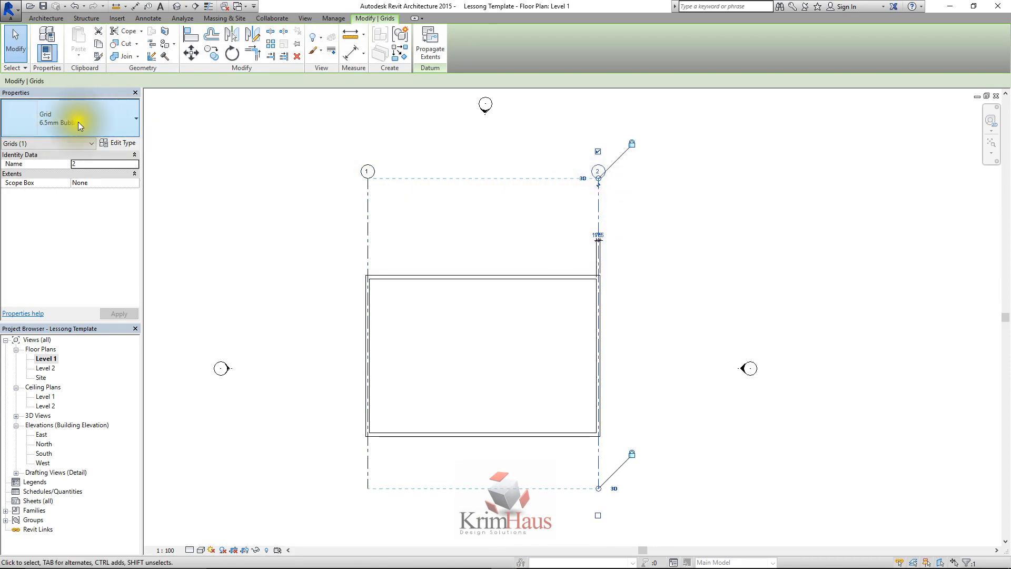
Create a new family from the Metric Grid Head template in the Annotations folder
left_click(330, 120)
left_click(367, 203)
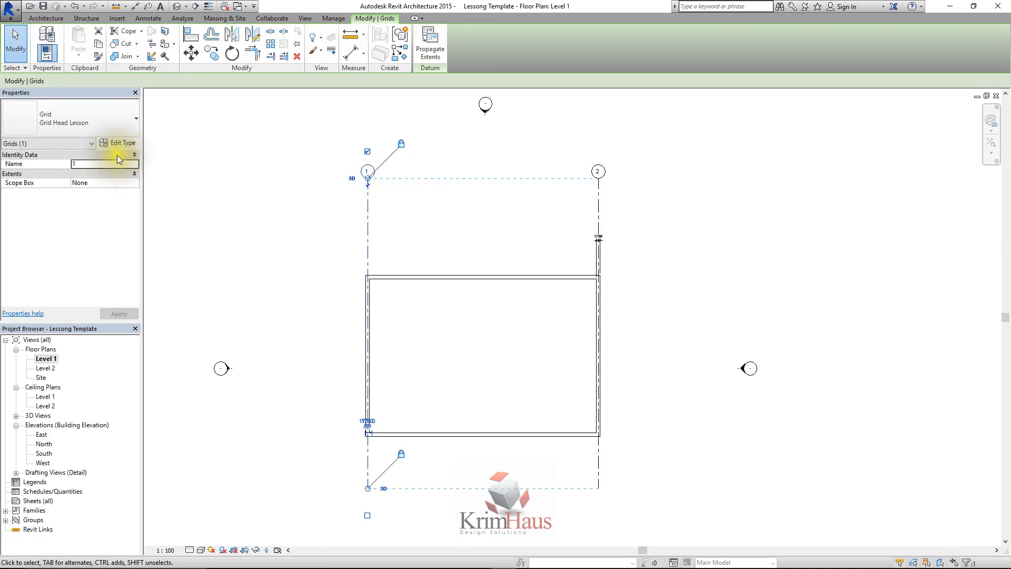
left_click(10, 8)
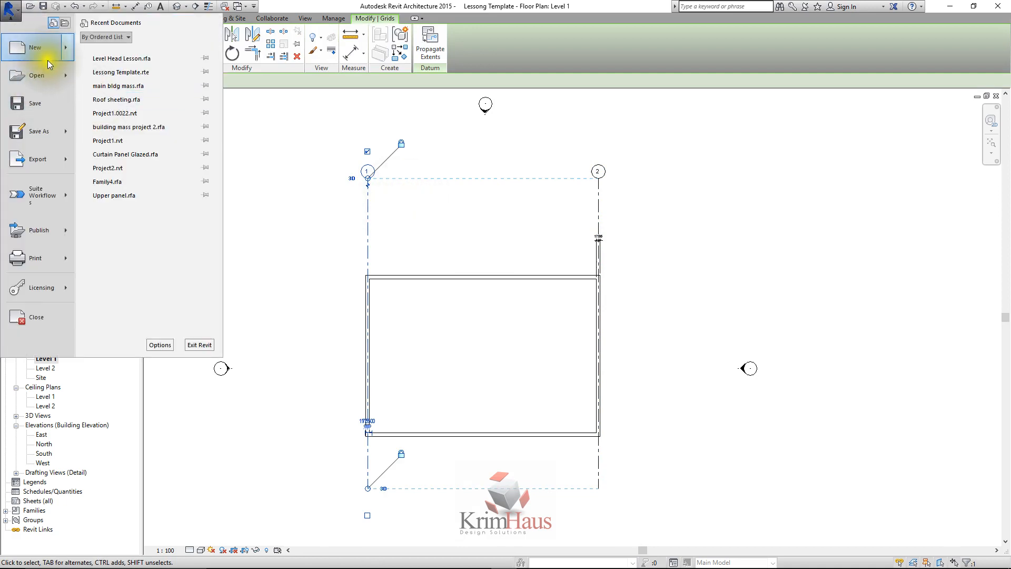
mouse_move(49, 52)
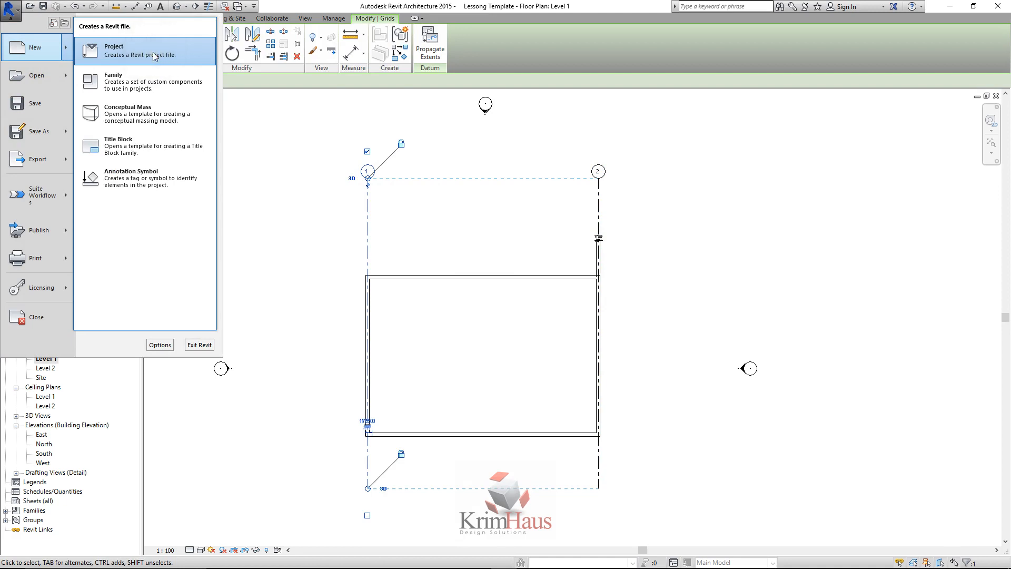
left_click(140, 88)
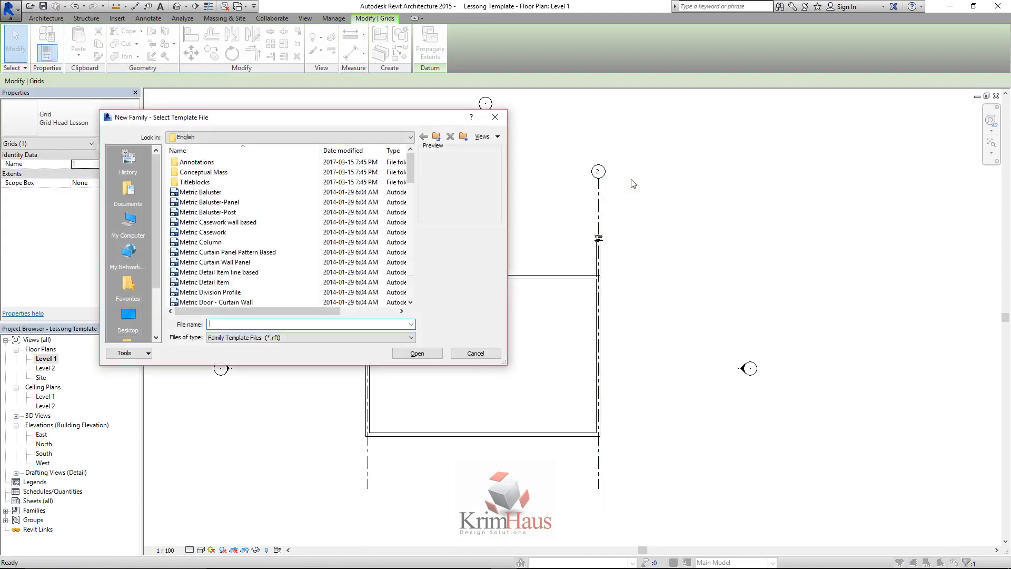
left_click(436, 137)
double_click(190, 163)
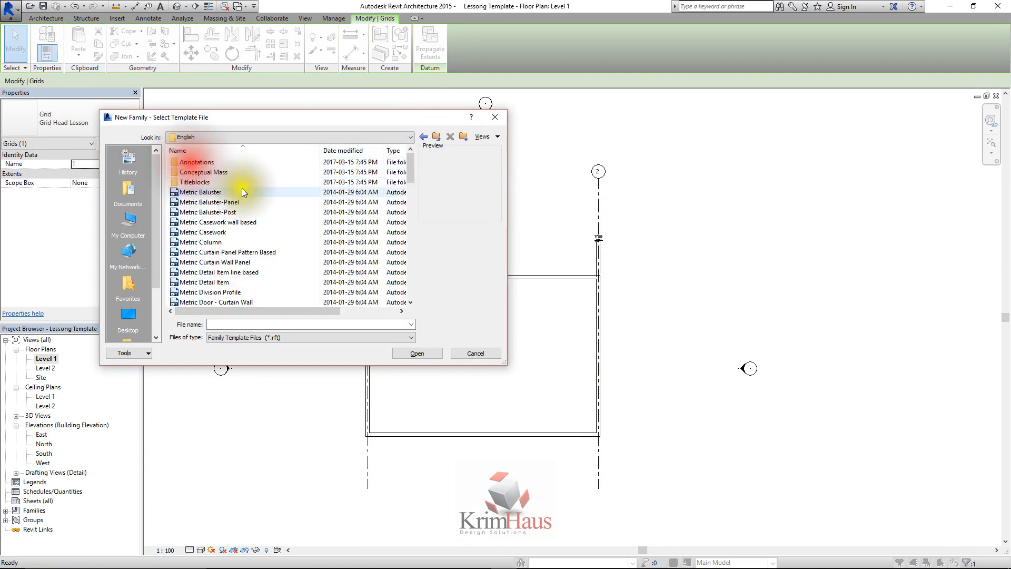
double_click(209, 162)
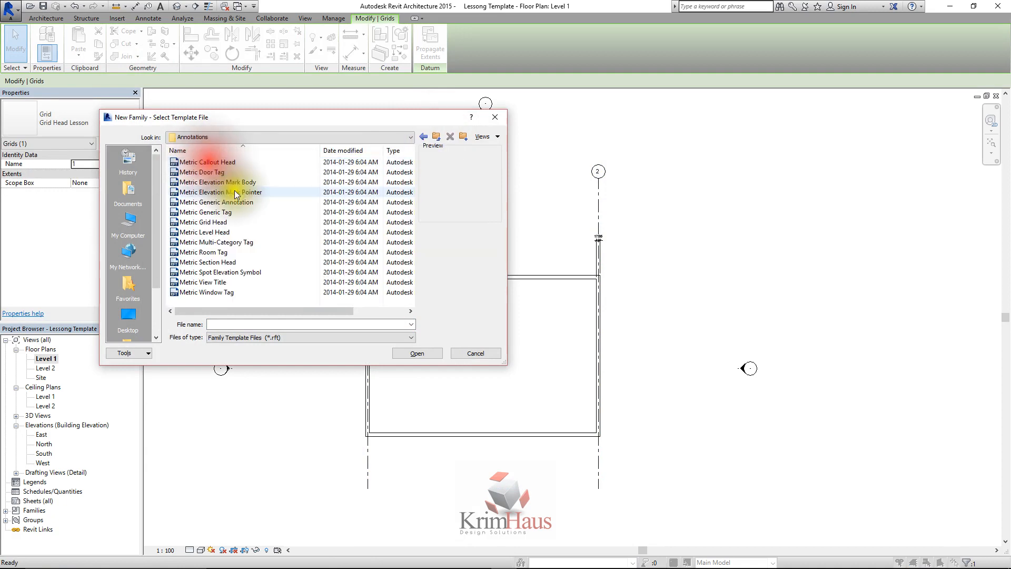
left_click(220, 224)
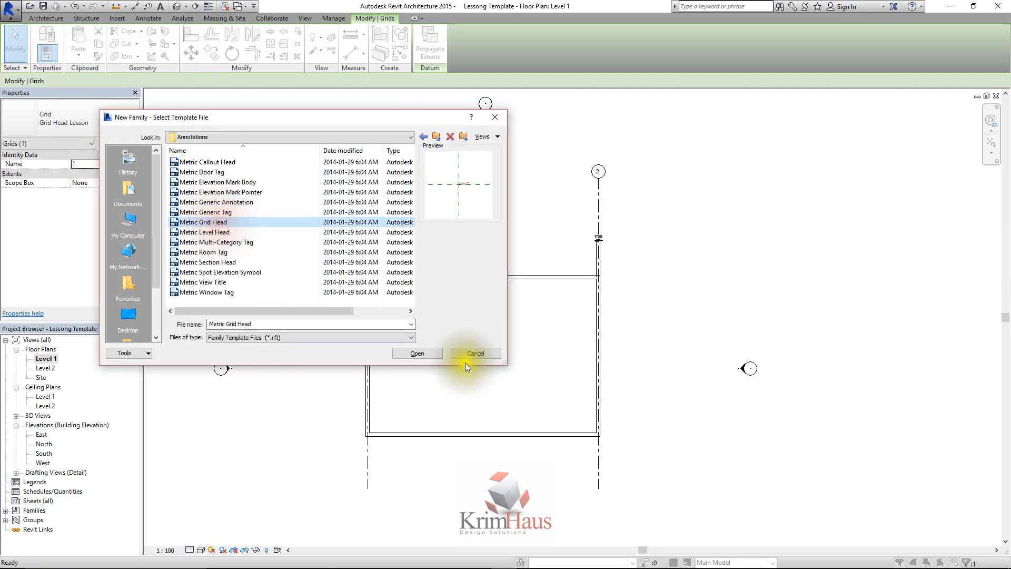
left_click(426, 350)
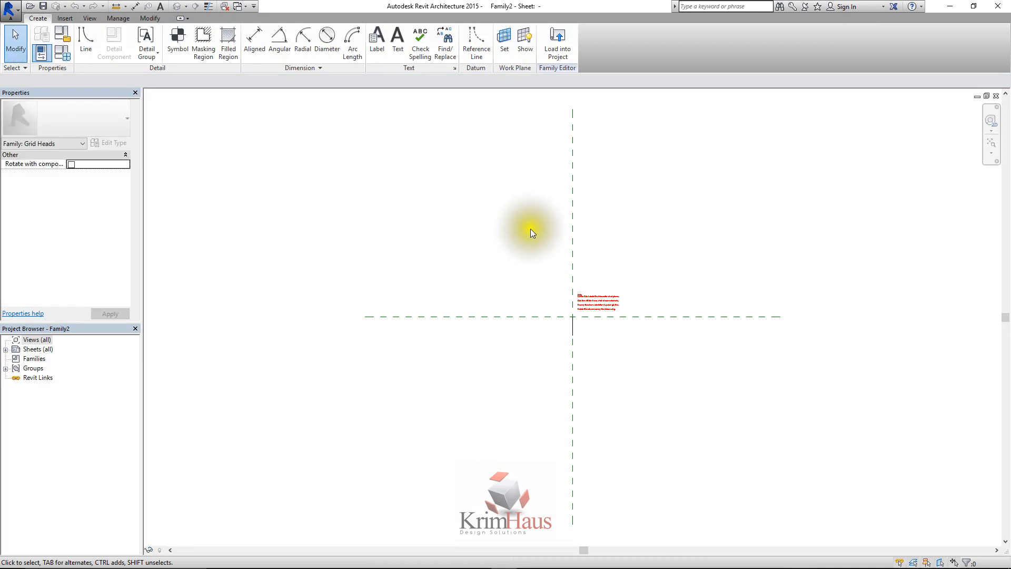
Delete the red instruction note and the dummy line from the grid head family
scroll(610, 314, "up", 3)
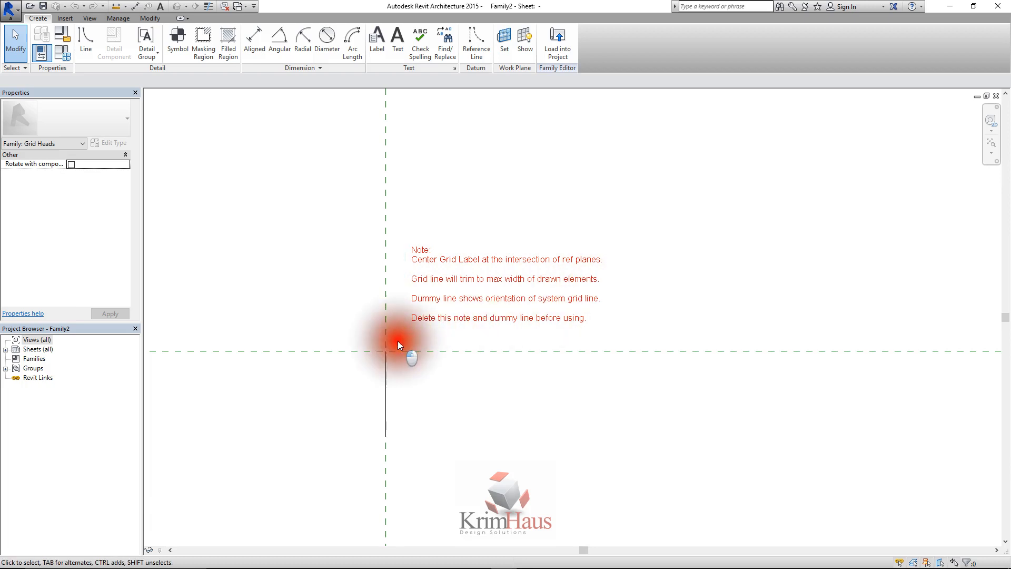
left_click_drag(397, 340, 632, 225)
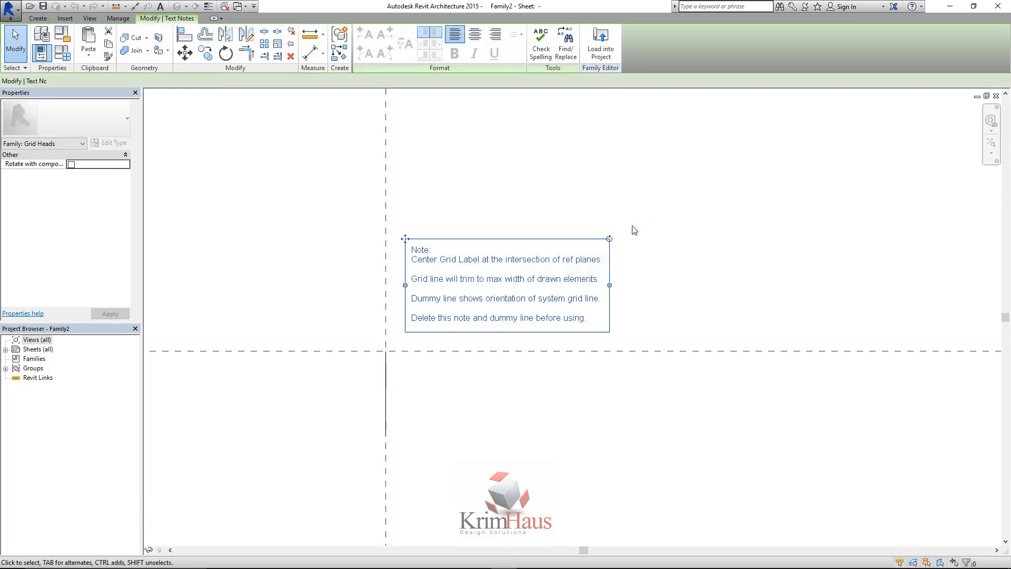
left_click(632, 225)
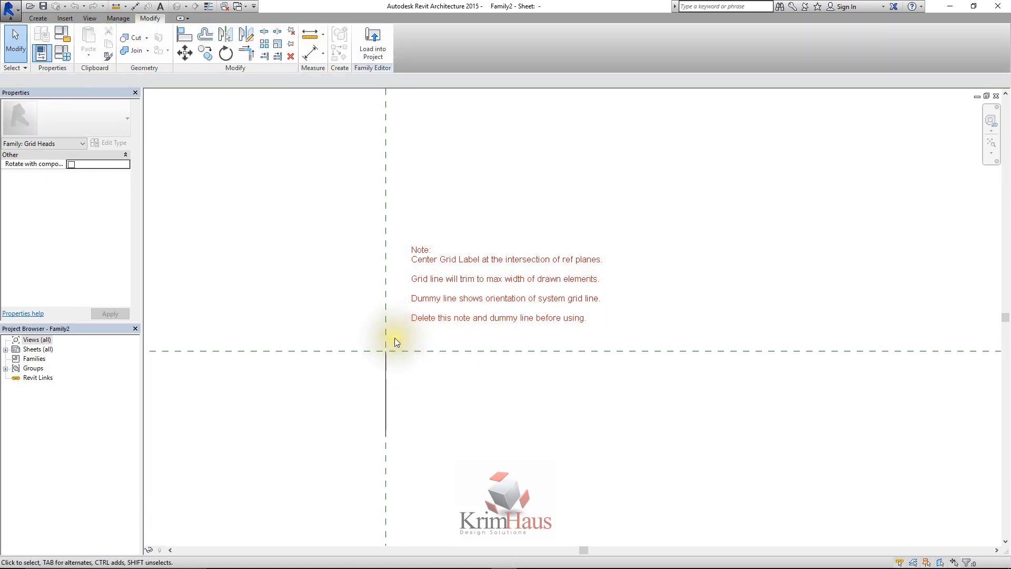
left_click_drag(394, 337, 614, 226)
left_click(614, 226)
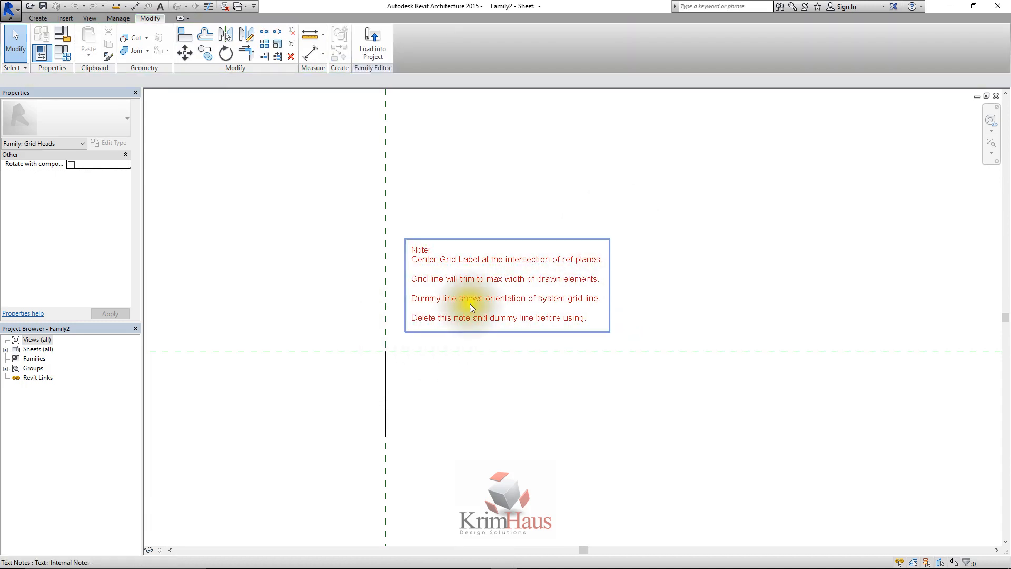
left_click_drag(399, 339, 608, 238)
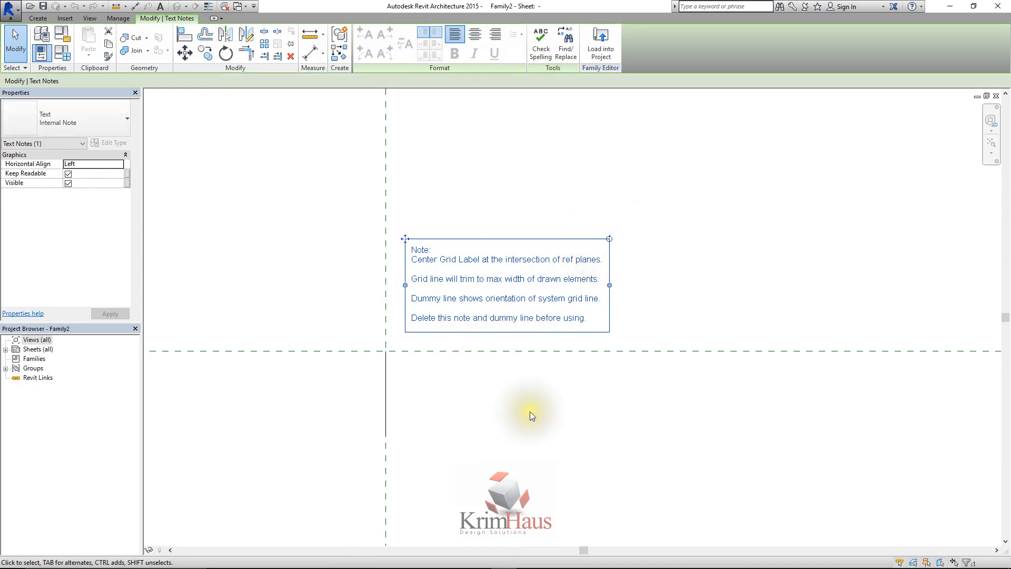
key("Delete")
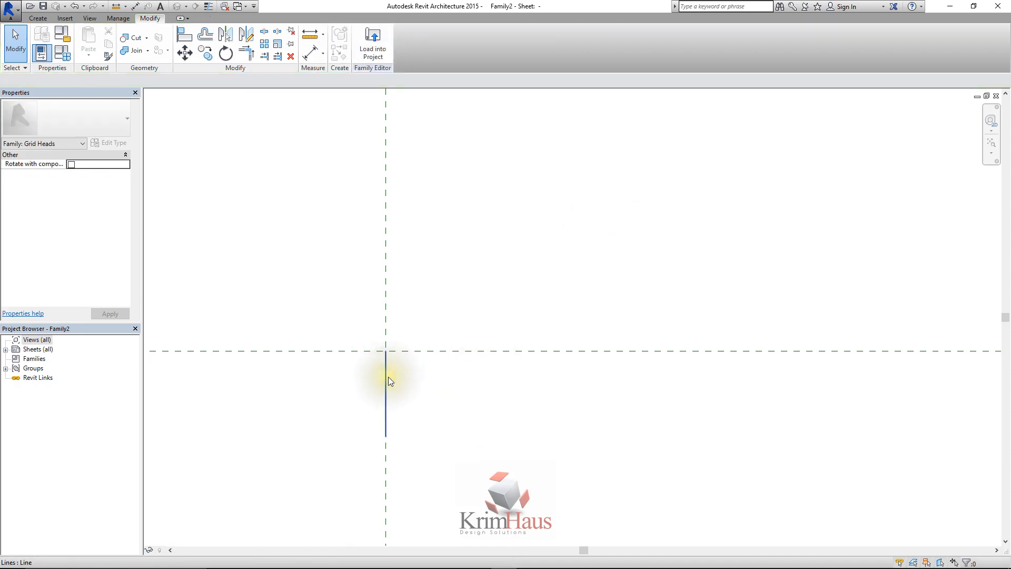
left_click(388, 377)
key("Delete")
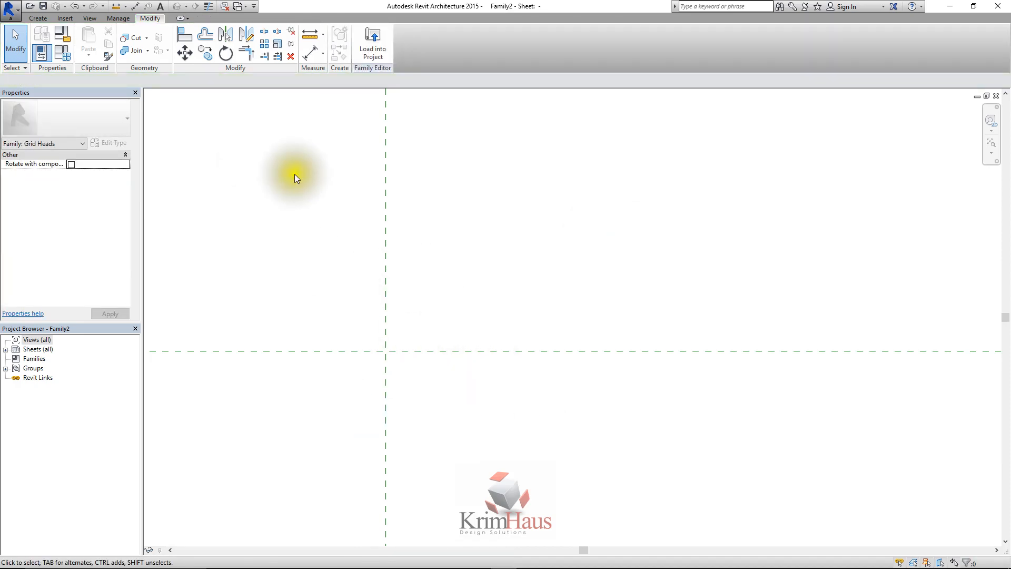
Start a new label and duplicate its 4.5mm type under the name Lesson Label Grid
scroll(409, 397, "up", 1)
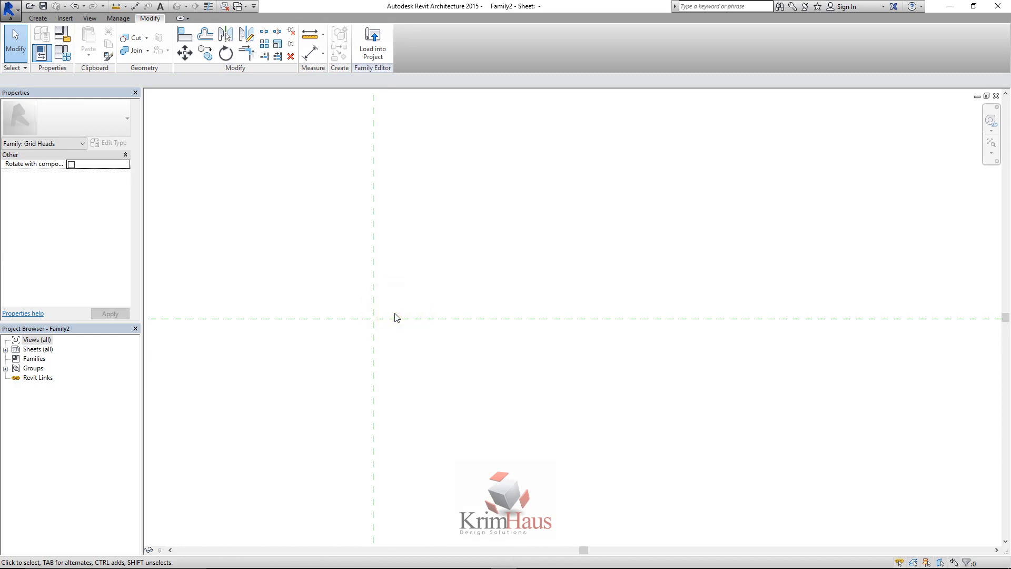
left_click(37, 19)
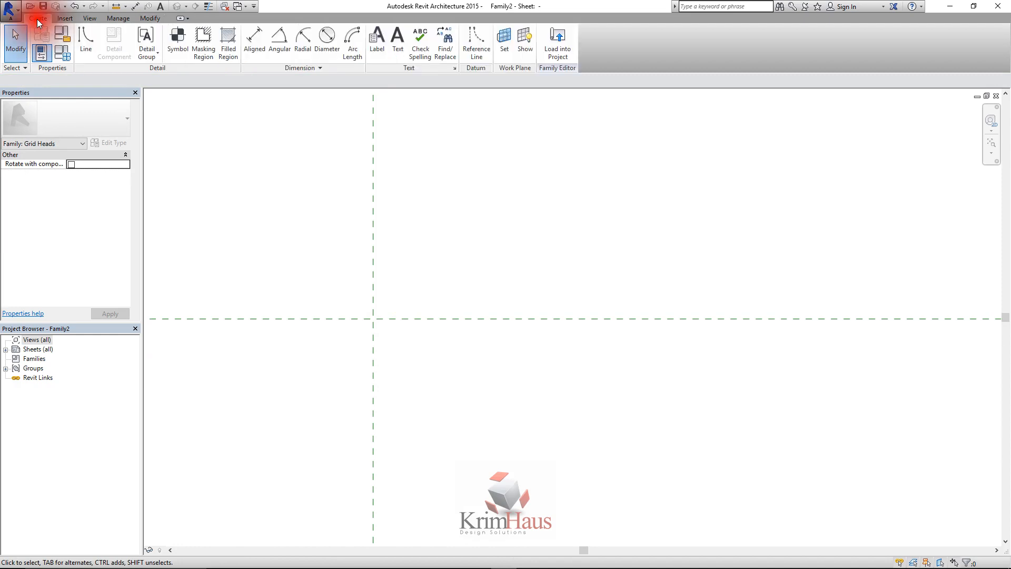
left_click(384, 51)
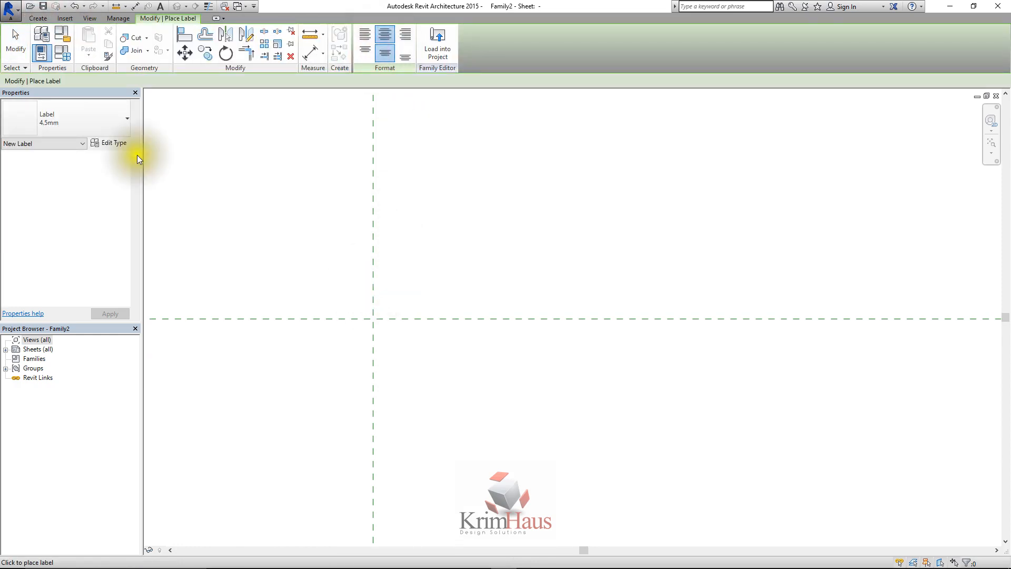
left_click(119, 120)
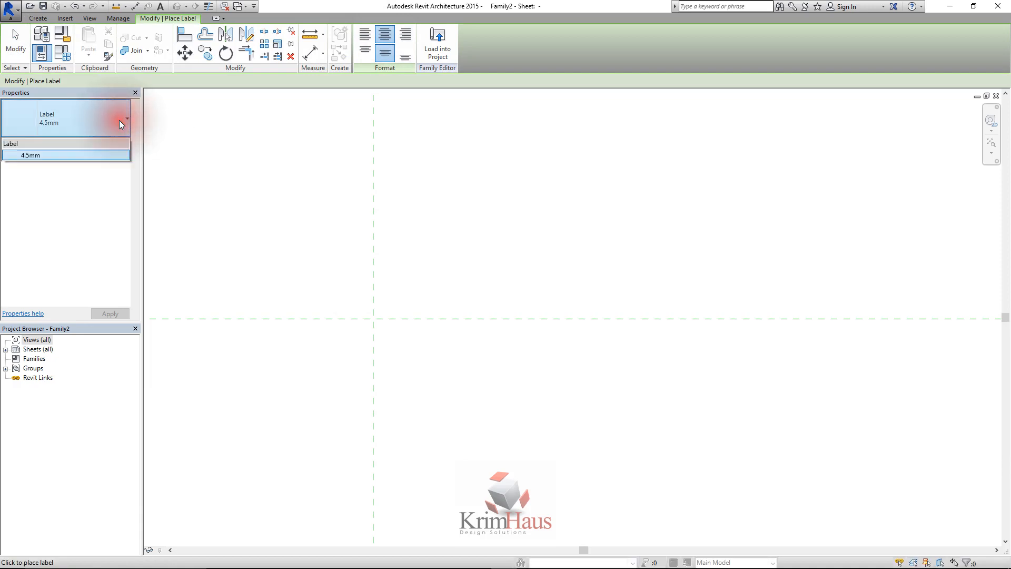
left_click(122, 131)
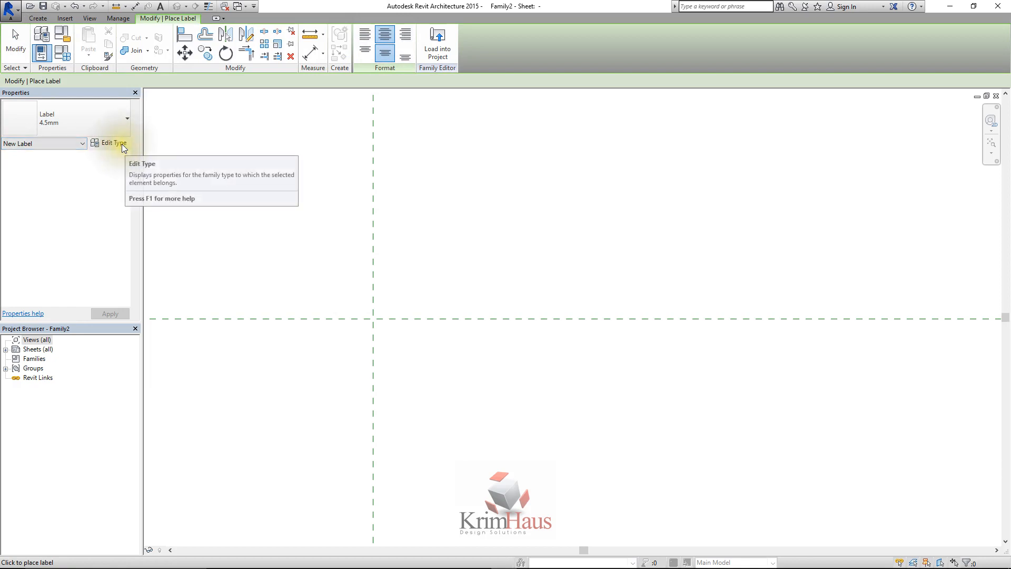
left_click(122, 144)
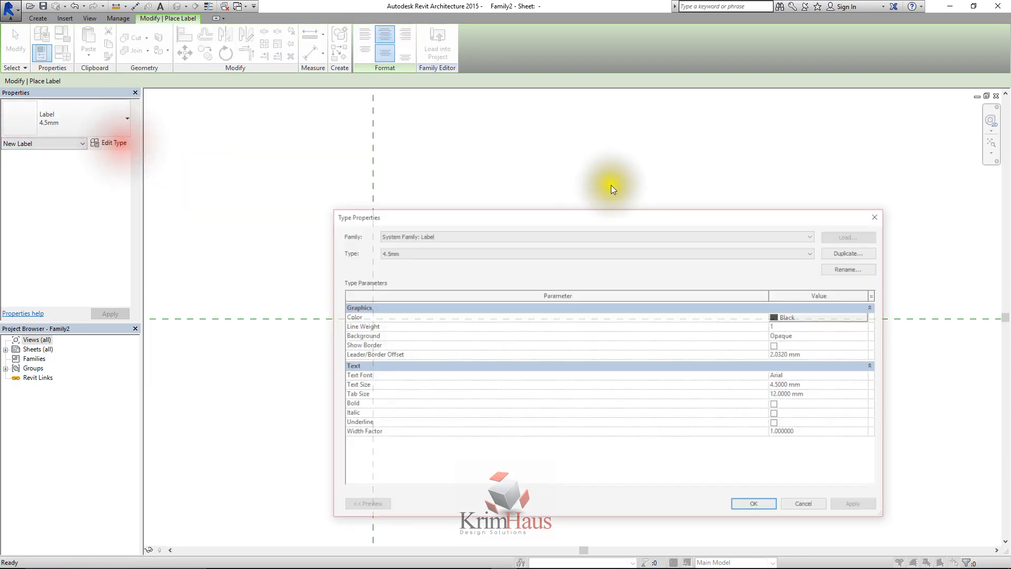
left_click(856, 251)
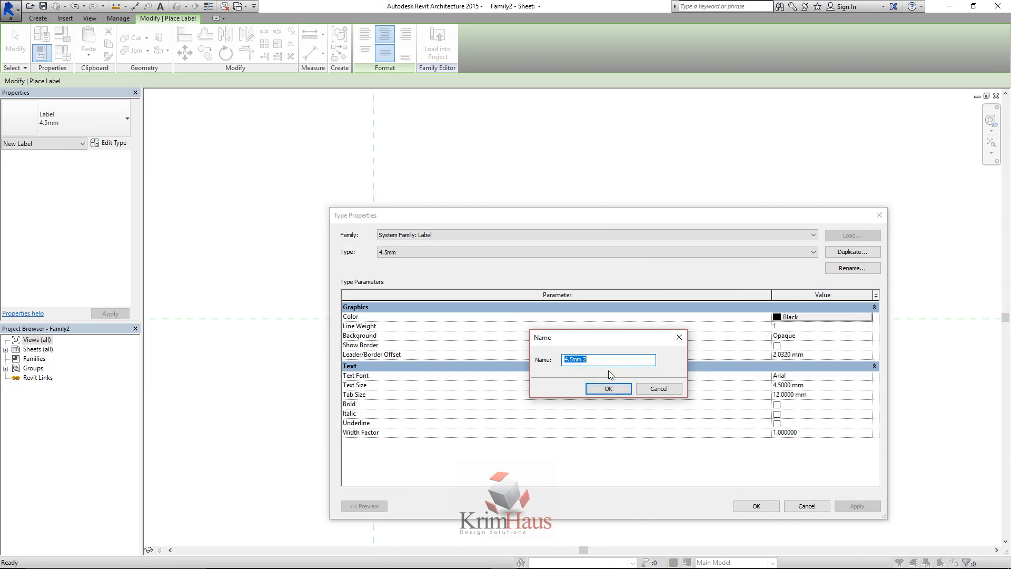
type("10")
key("BackSpace")
key("BackSpace")
type("Less")
type("be")
type("l G")
left_click(599, 364)
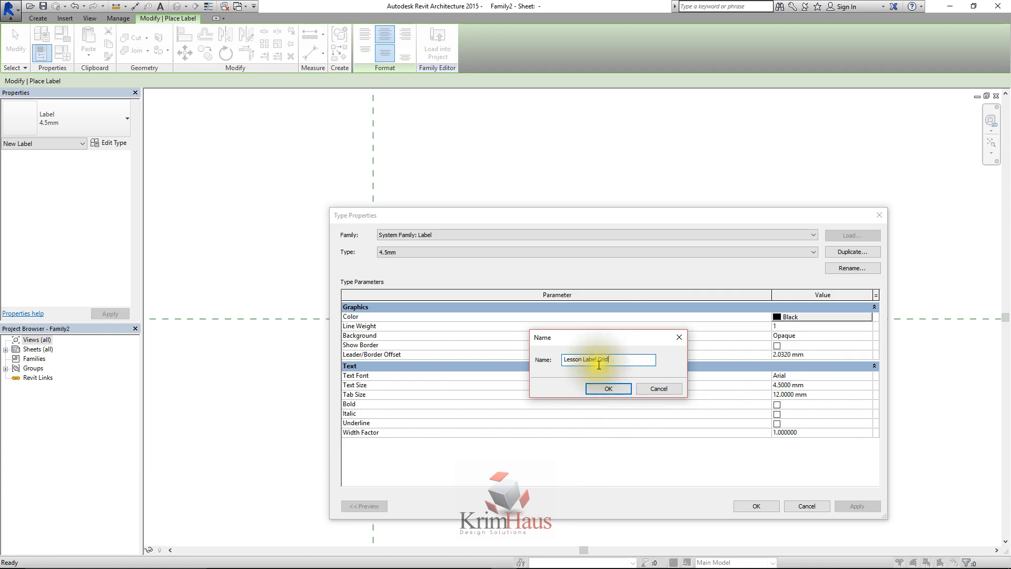
left_click(609, 388)
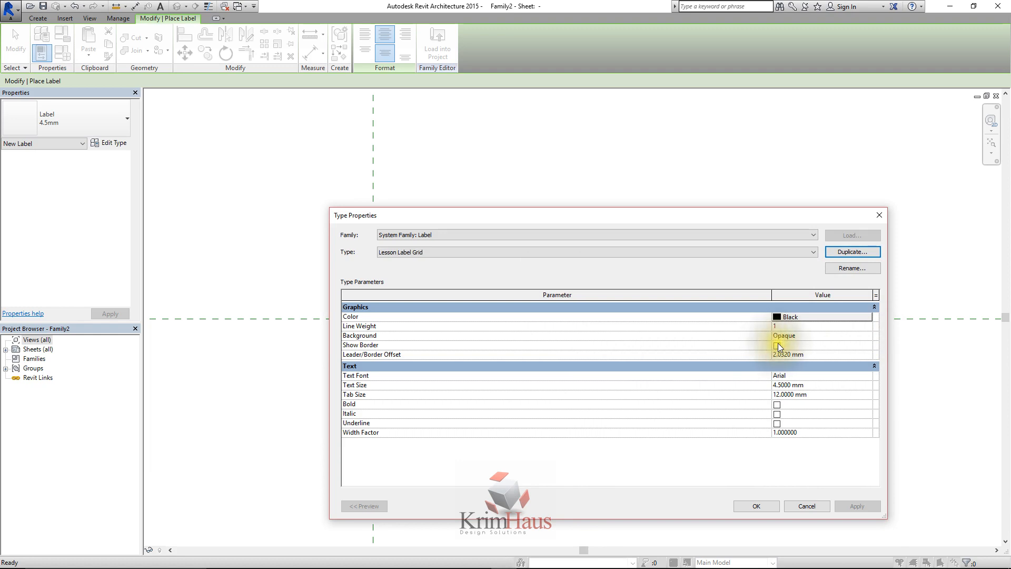
Set the text font of the Lesson Label Grid type to Times New Roman
left_click(866, 376)
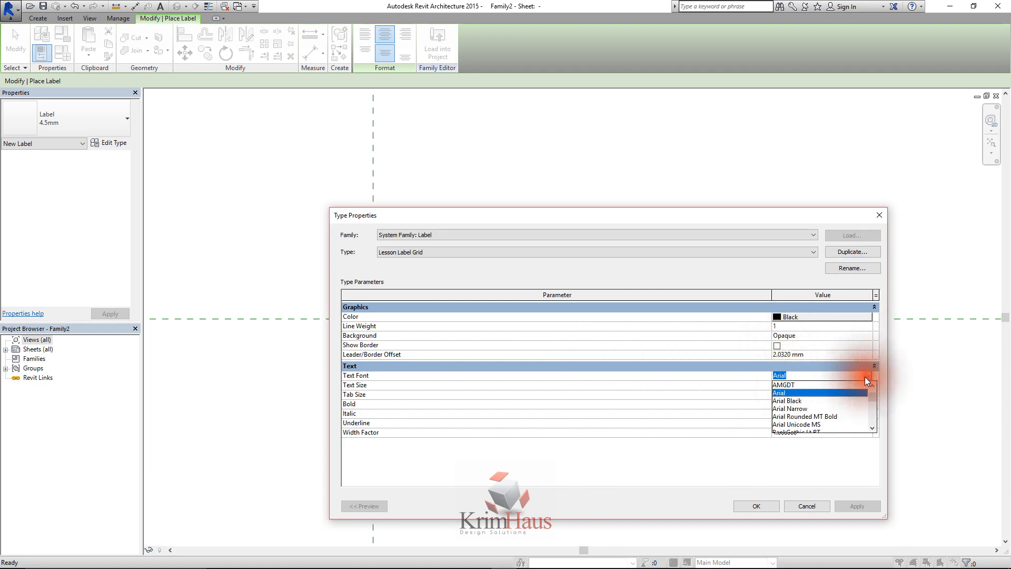
type("tim")
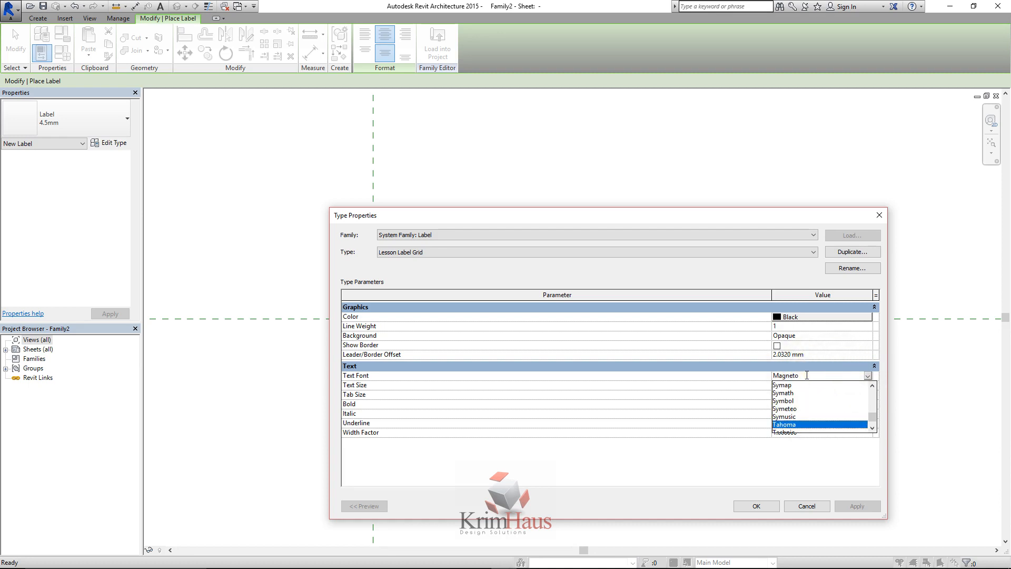
type("i")
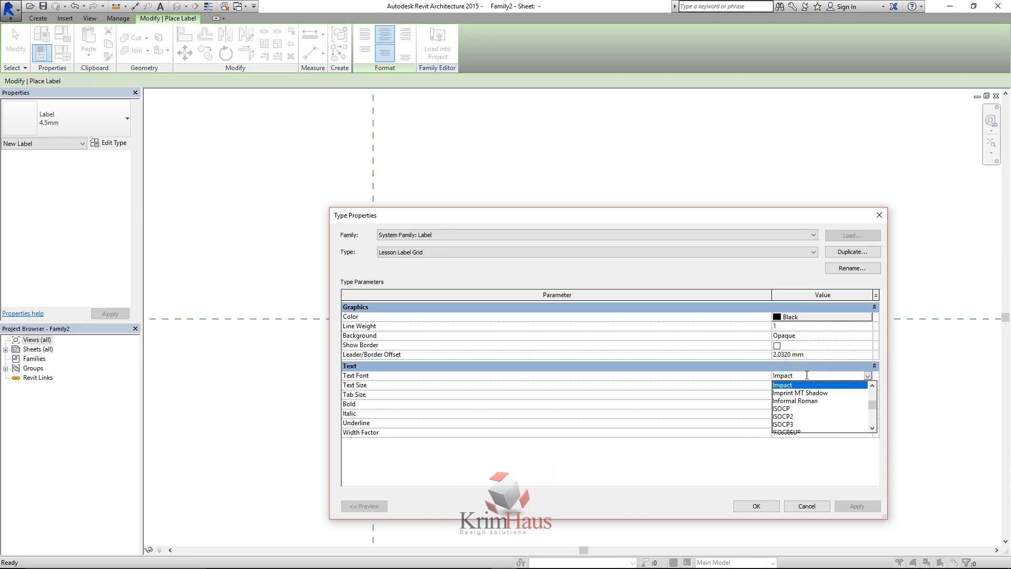
left_click(816, 381)
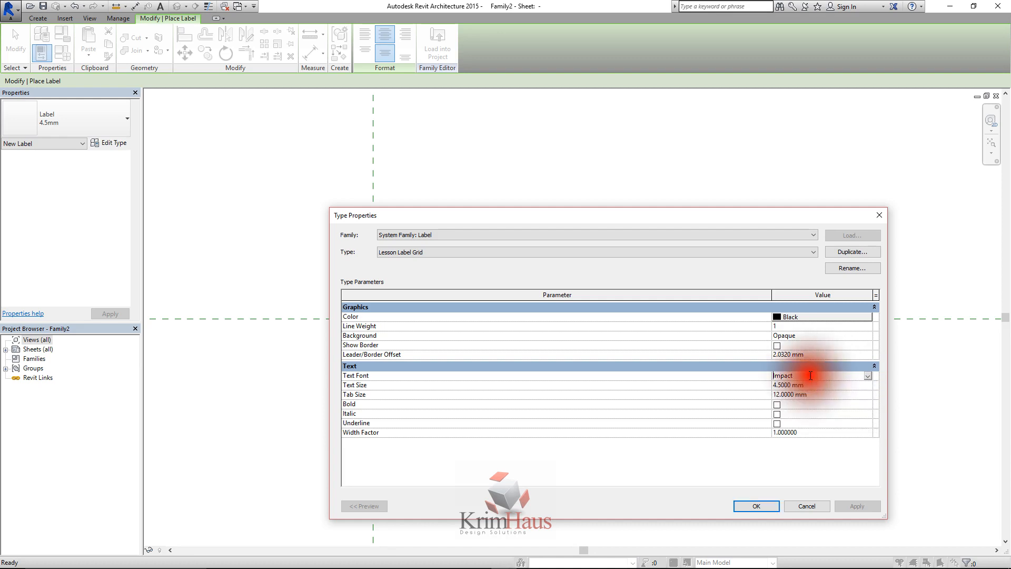
type("Tahoma")
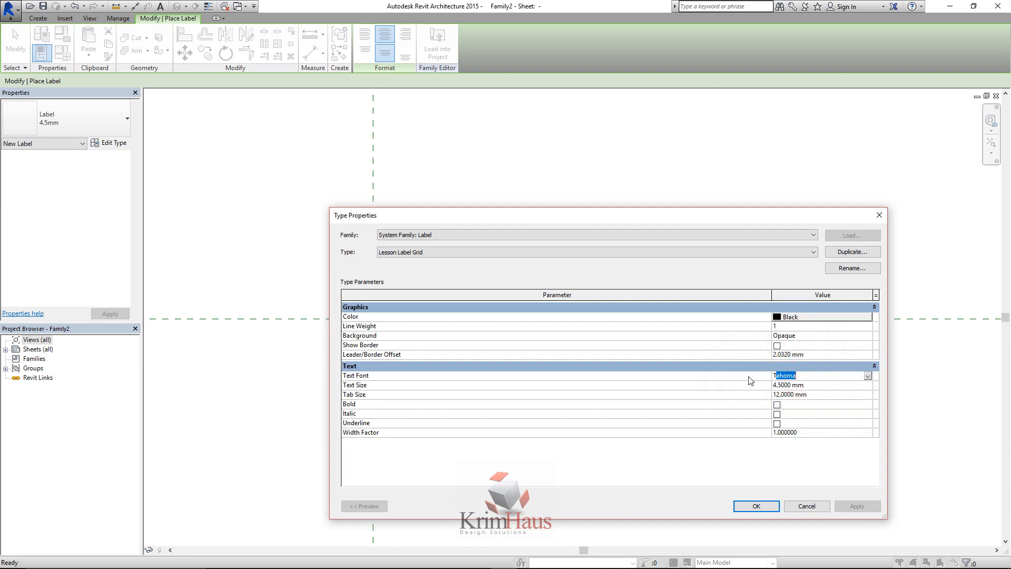
left_click(867, 375)
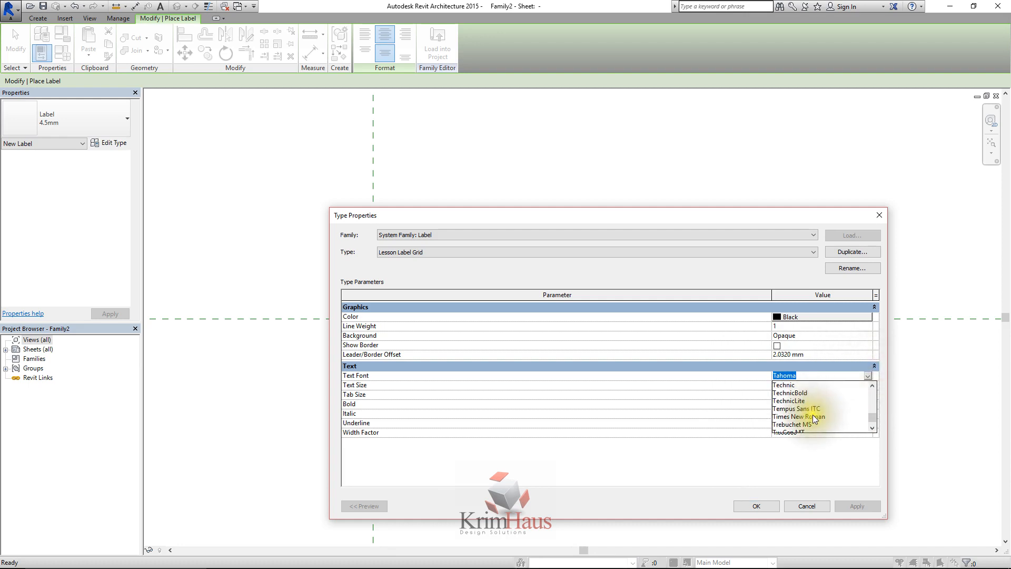
left_click(814, 419)
Set the label type's text size to 10 mm and its width factor to 0.9, and accept the type properties
left_click(817, 390)
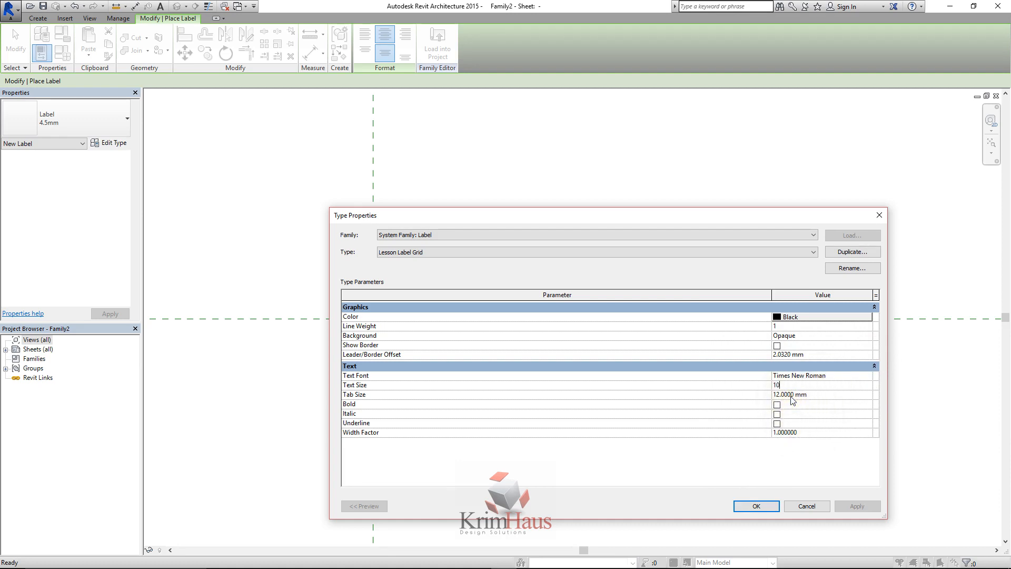
left_click(802, 434)
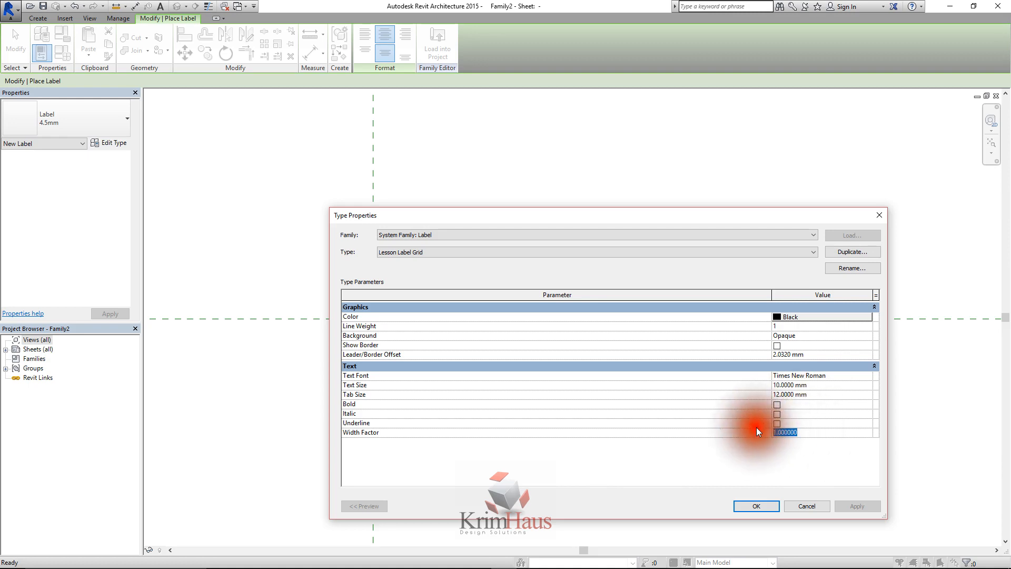
type(".9")
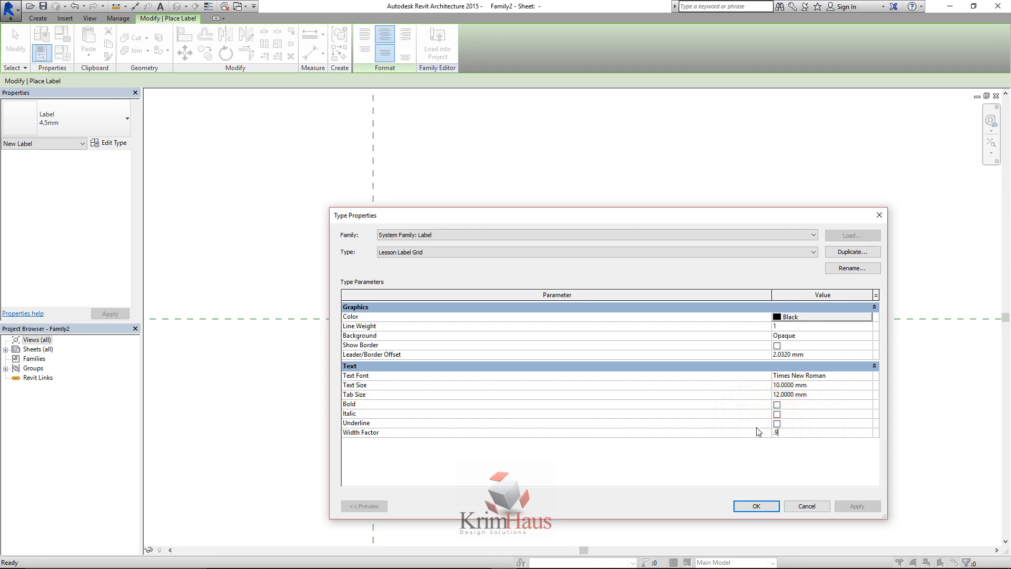
left_click(764, 501)
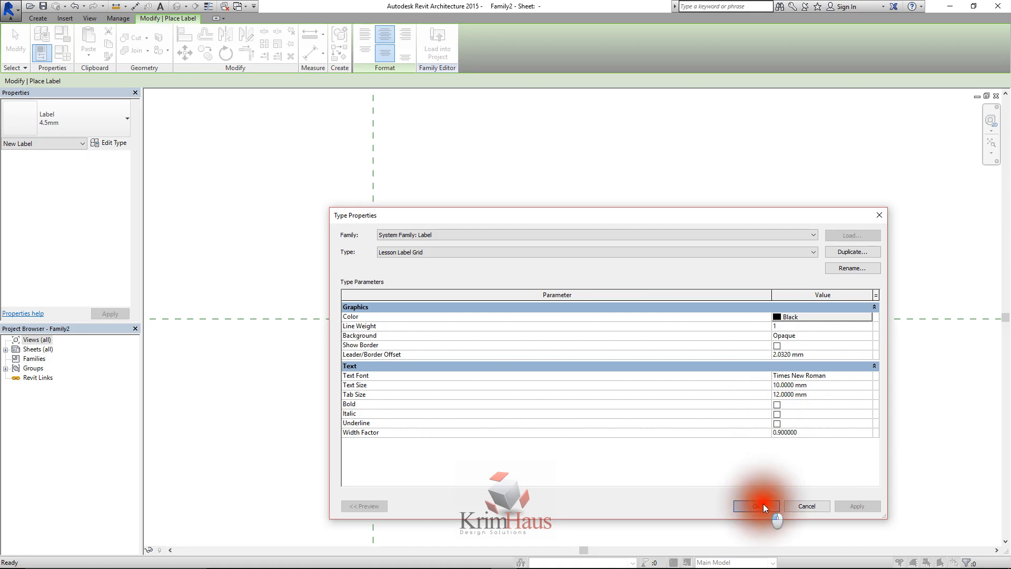
Place a label near the reference plane intersection with the Name parameter added, and end label placement
left_click(395, 276)
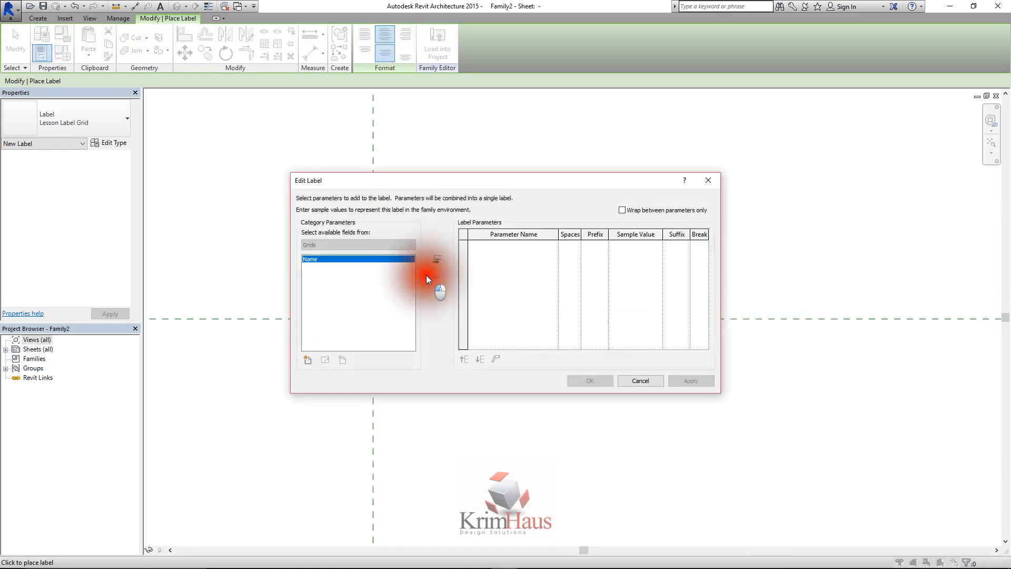
left_click(367, 272)
left_click(436, 260)
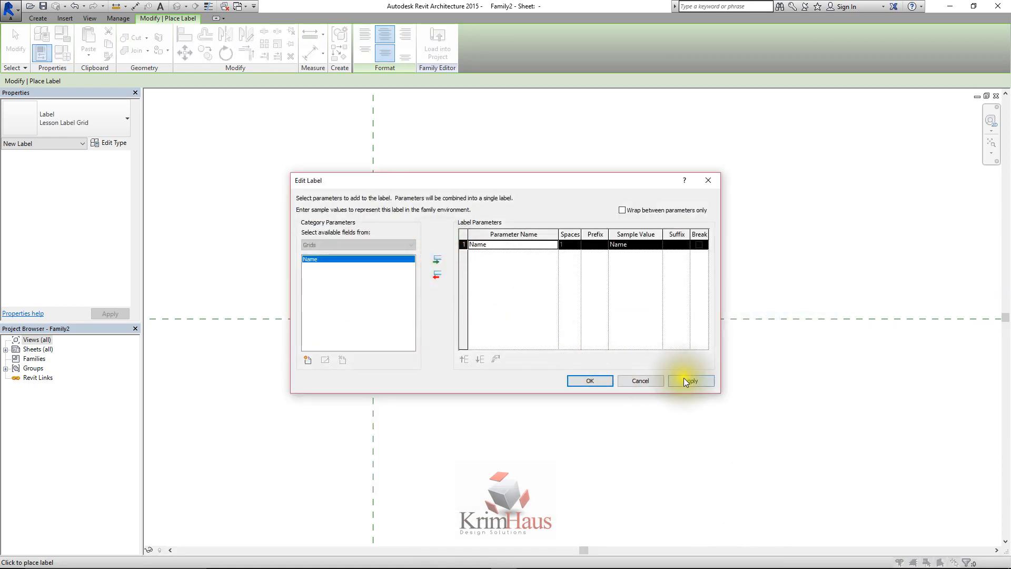
left_click(683, 379)
left_click(590, 380)
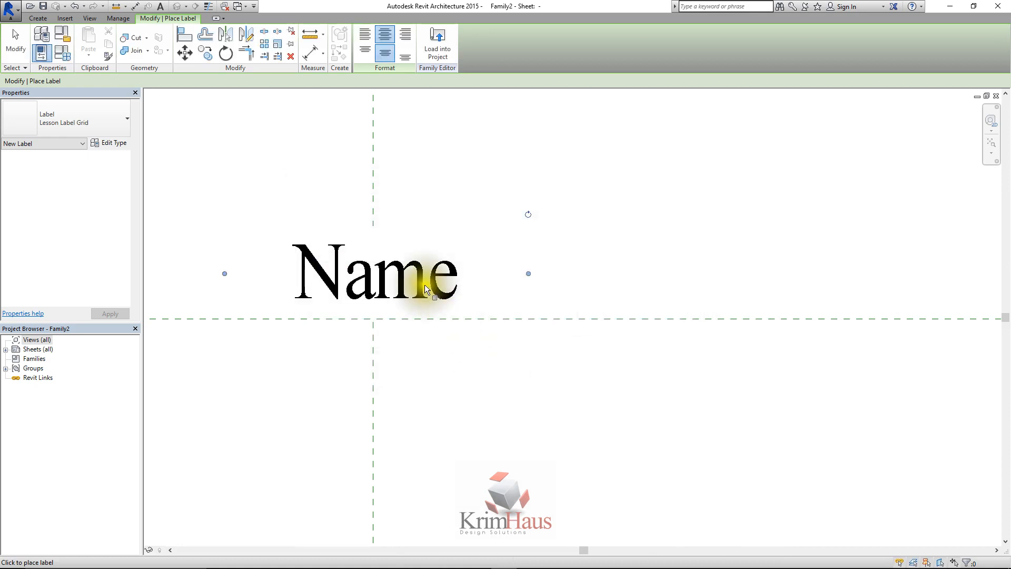
right_click(437, 134)
left_click(463, 139)
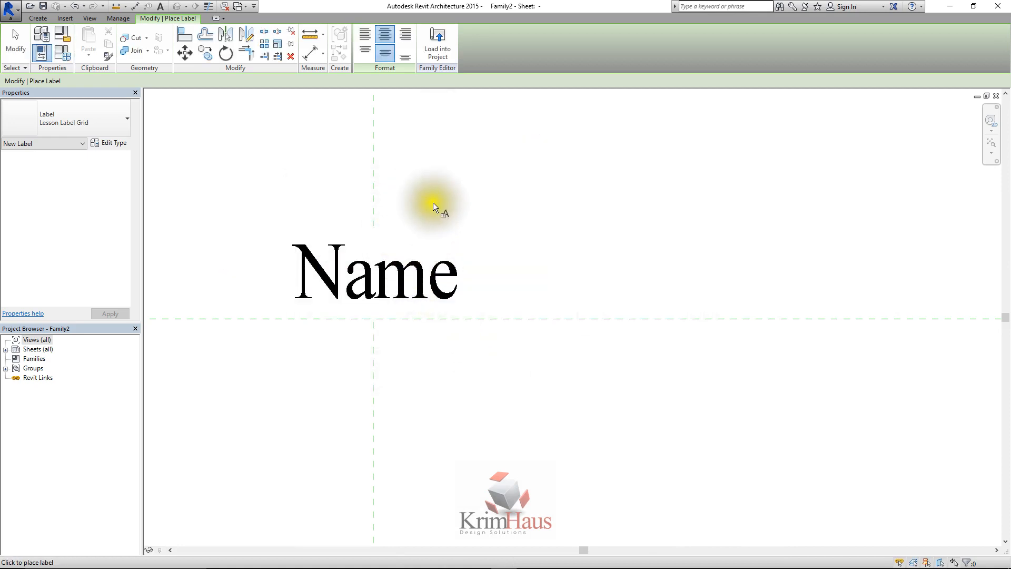
right_click(432, 206)
left_click(458, 213)
Move the Name label slightly upward, keeping it on the vertical reference plane above the horizontal one
scroll(406, 240, "down", 2)
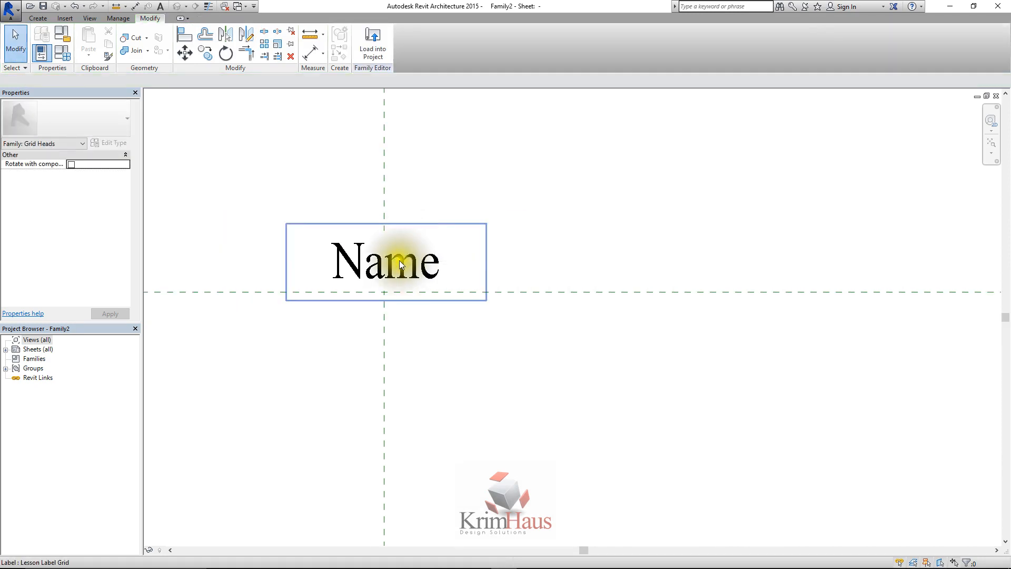
left_click(400, 260)
left_click_drag(397, 258, 400, 234)
left_click(463, 182)
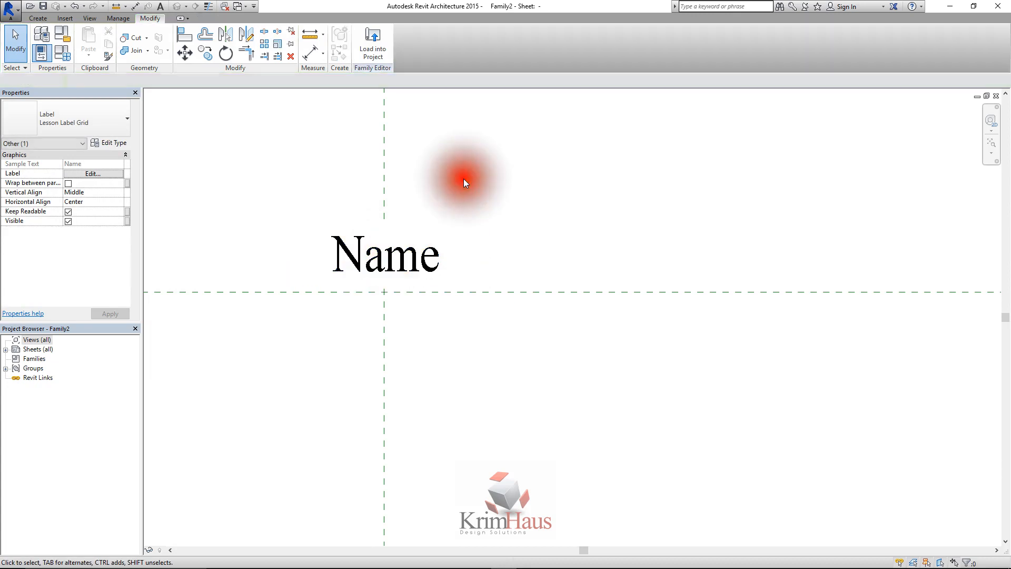
Draw a circle of 15 mm radius around the Name label, centred on the vertical reference plane, and end the line command
left_click(41, 19)
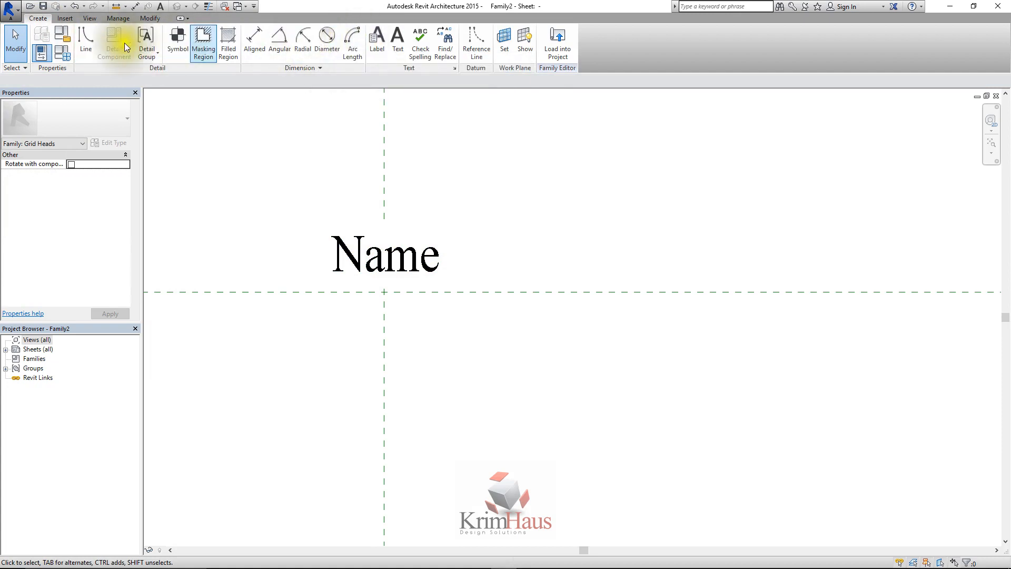
left_click(86, 38)
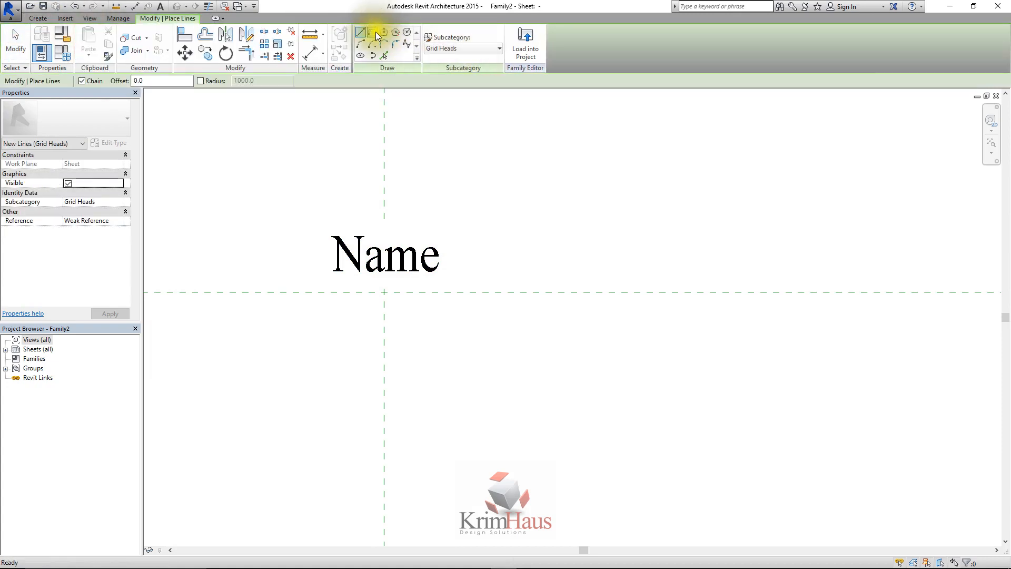
left_click(407, 33)
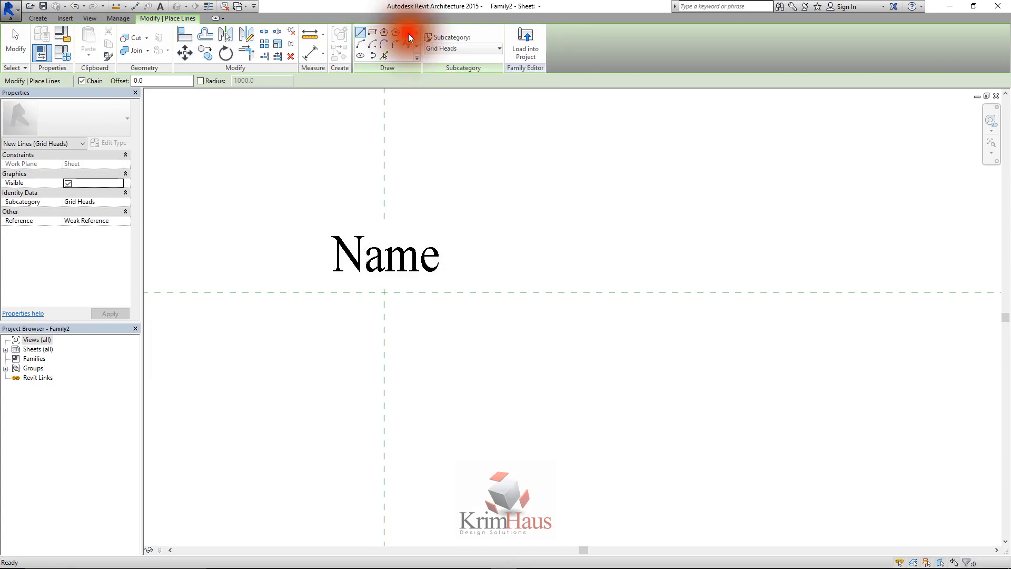
left_click(383, 250)
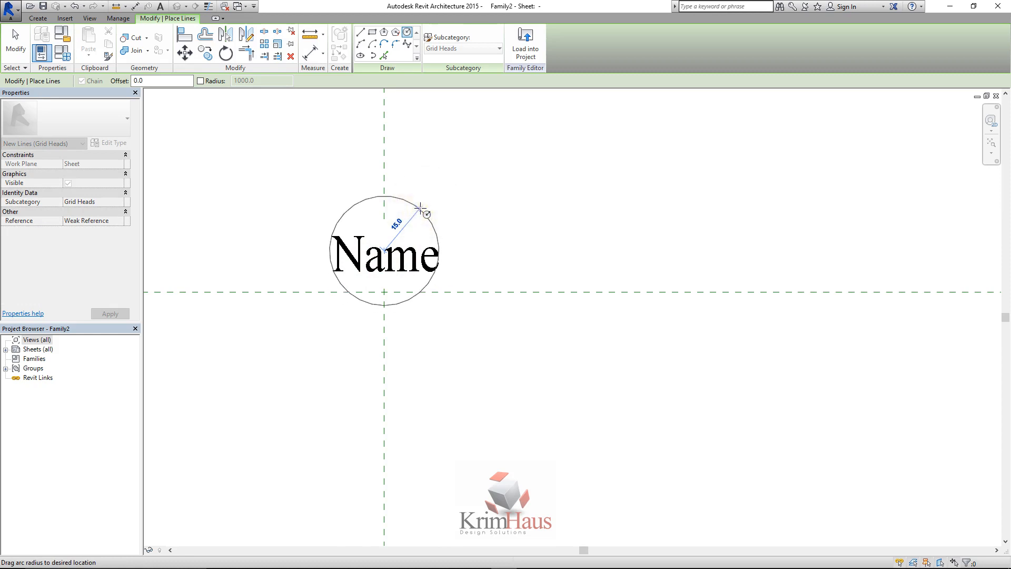
left_click(420, 207)
right_click(470, 203)
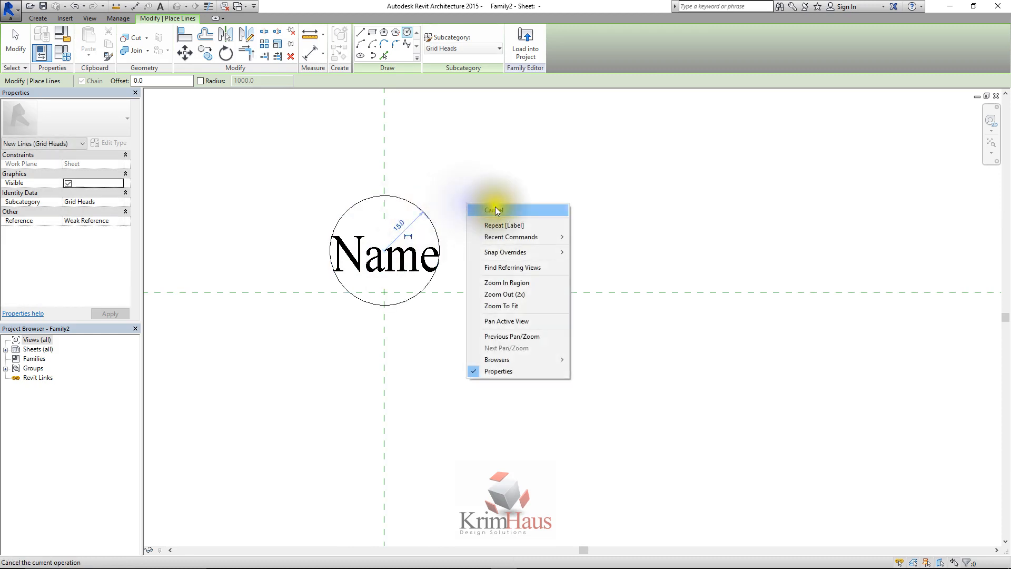
left_click(494, 206)
right_click(474, 207)
left_click(494, 213)
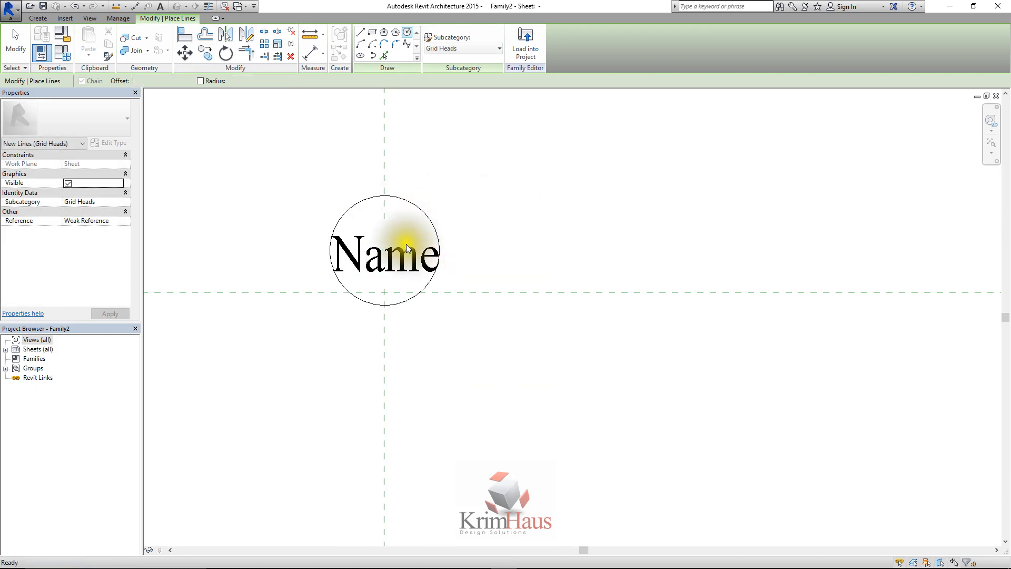
key("Escape")
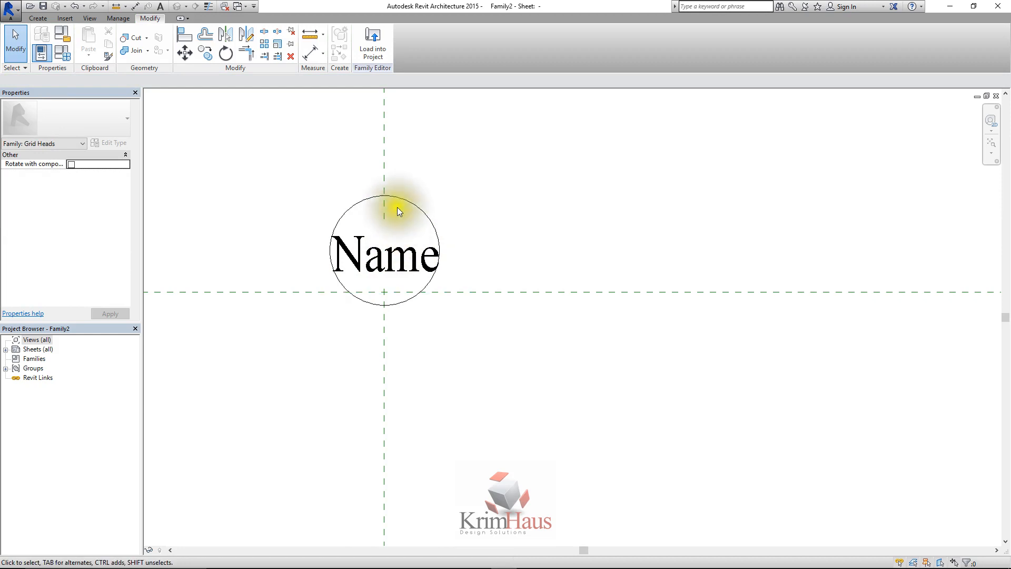
Move the circle so its lowest quadrant point sits on the intersection of the two reference planes
left_click_drag(394, 232, 399, 180)
scroll(398, 291, "up", 4)
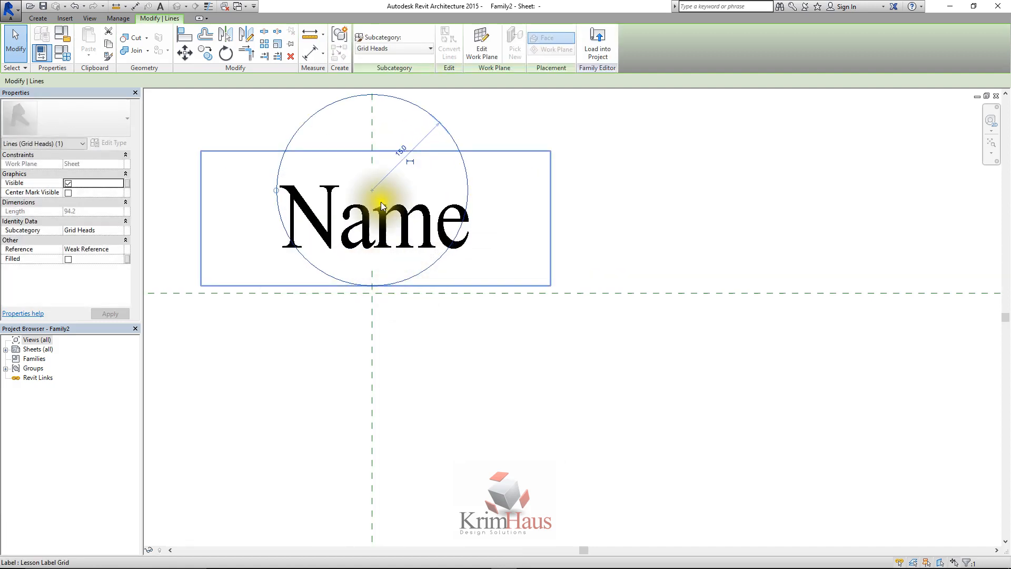
left_click(190, 55)
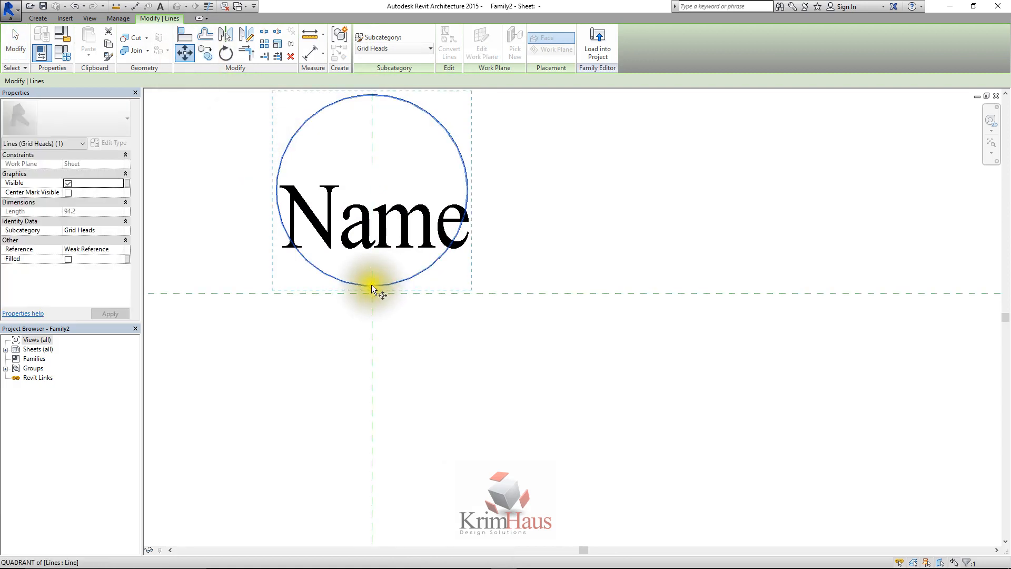
left_click(372, 285)
left_click(372, 294)
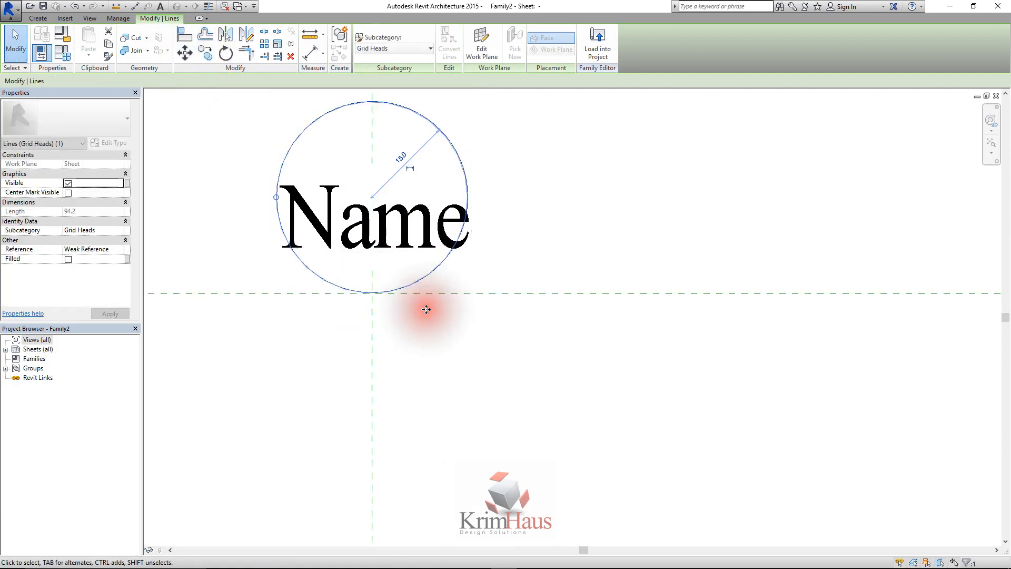
scroll(400, 298, "down", 1)
Move the Name label upward so it is vertically centred inside the circle
left_click(394, 245)
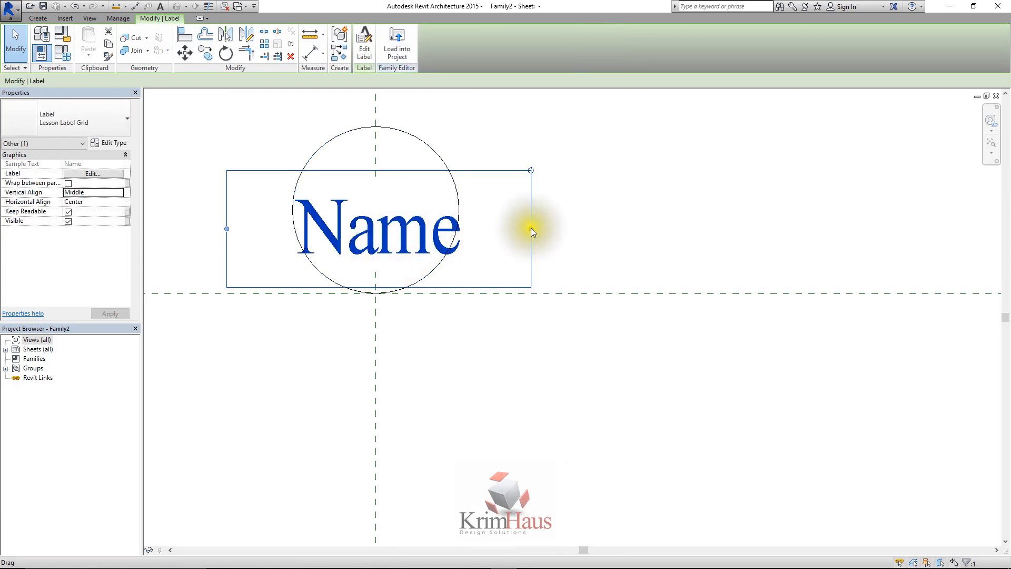
left_click(473, 227)
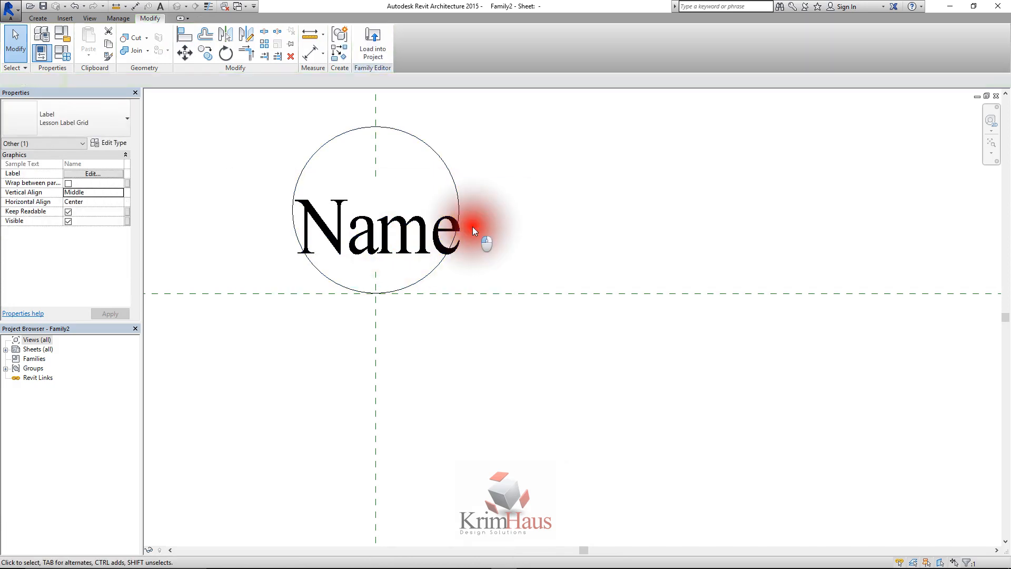
left_click(442, 230)
mouse_move(422, 225)
left_mouse_down()
mouse_move(426, 184)
mouse_move(426, 220)
mouse_move(420, 206)
left_mouse_up()
left_click(670, 206)
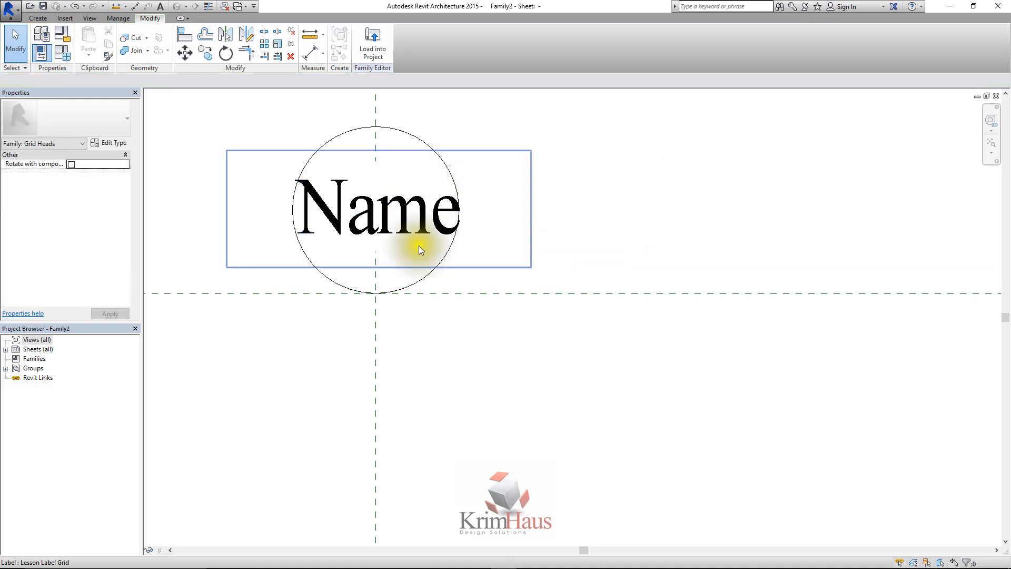
Load the grid head family into the Lessong Template.rte project
left_click(363, 47)
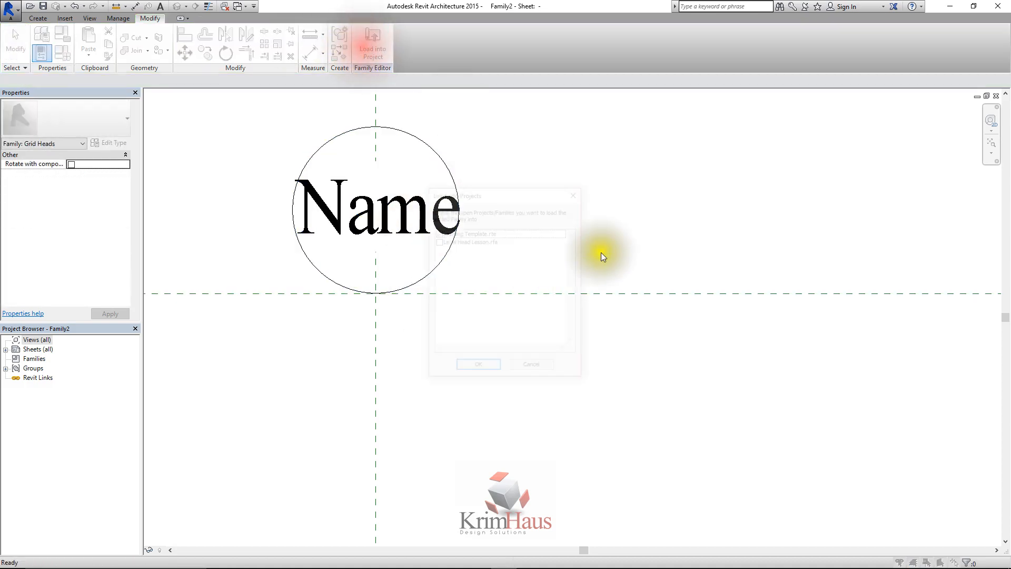
left_click(476, 368)
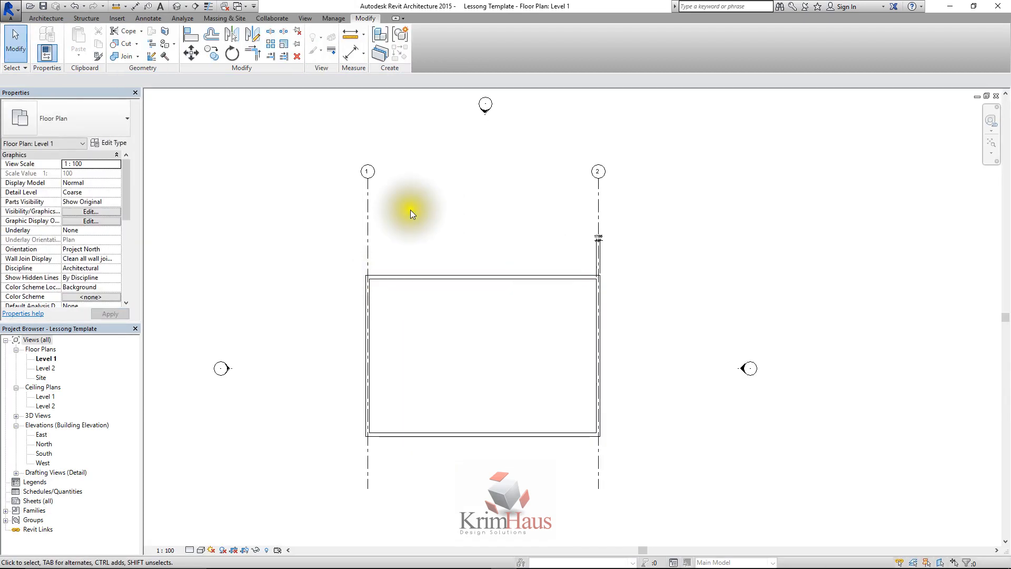
Set the Symbol of grid 1's Grid Head Lesson type to Family2 and accept the type properties
left_click(368, 193)
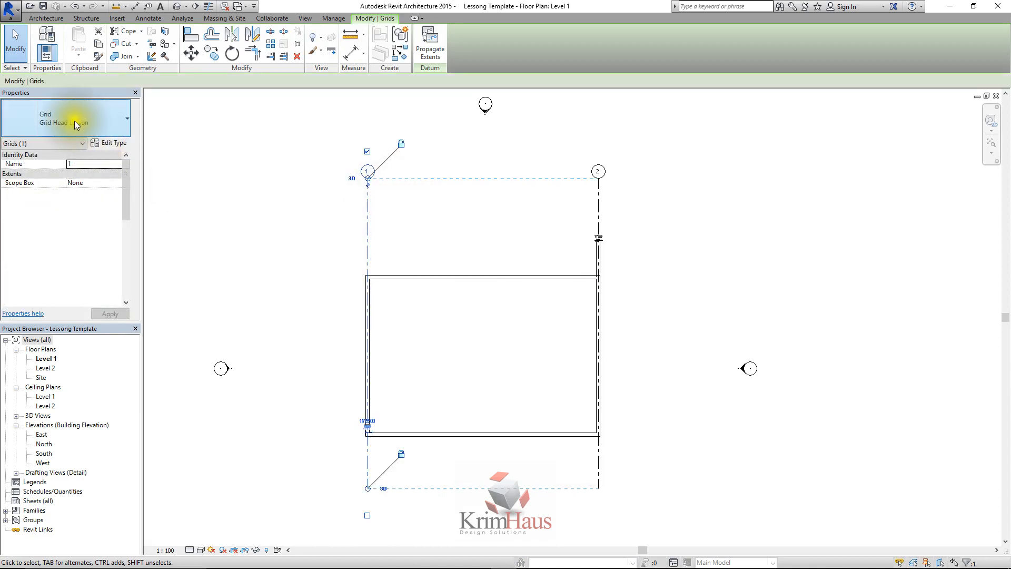
left_click(109, 143)
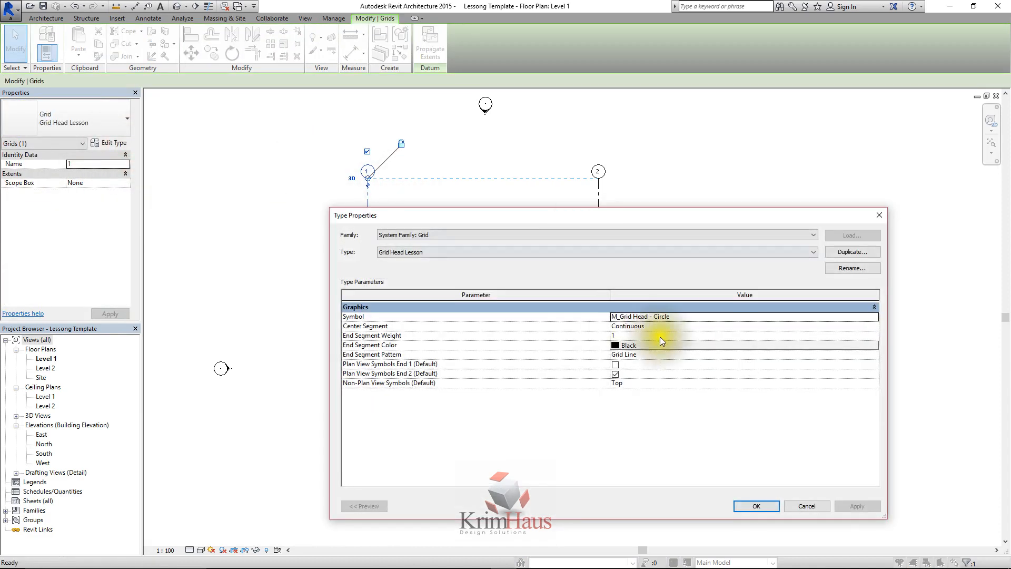
left_click(873, 316)
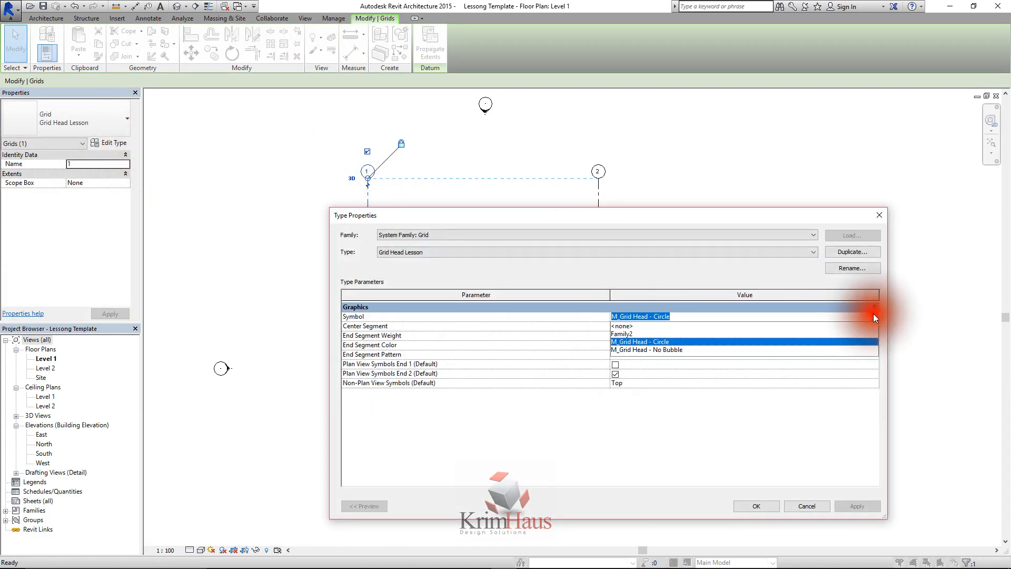
left_click(639, 350)
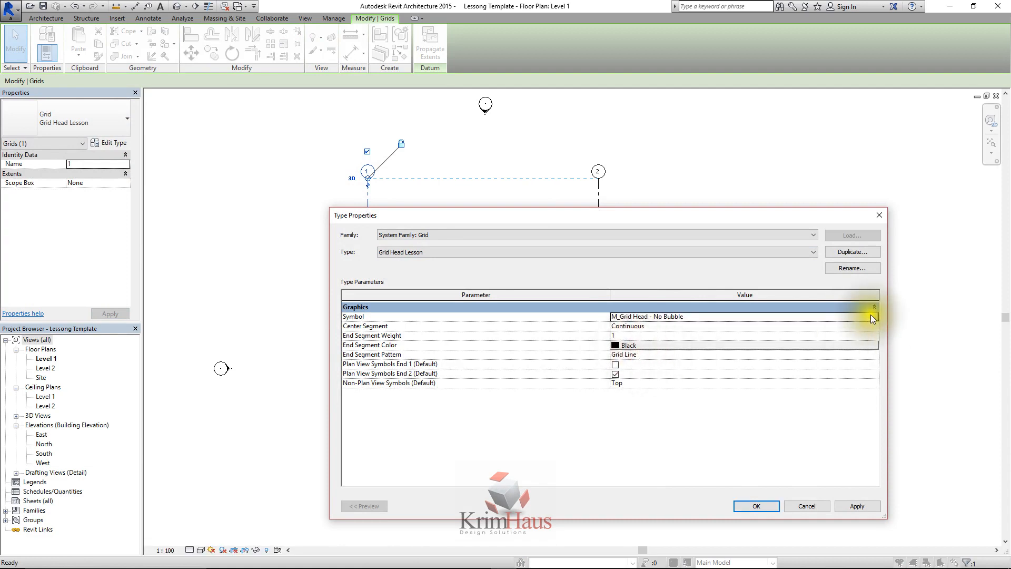
left_click(871, 316)
left_click(635, 333)
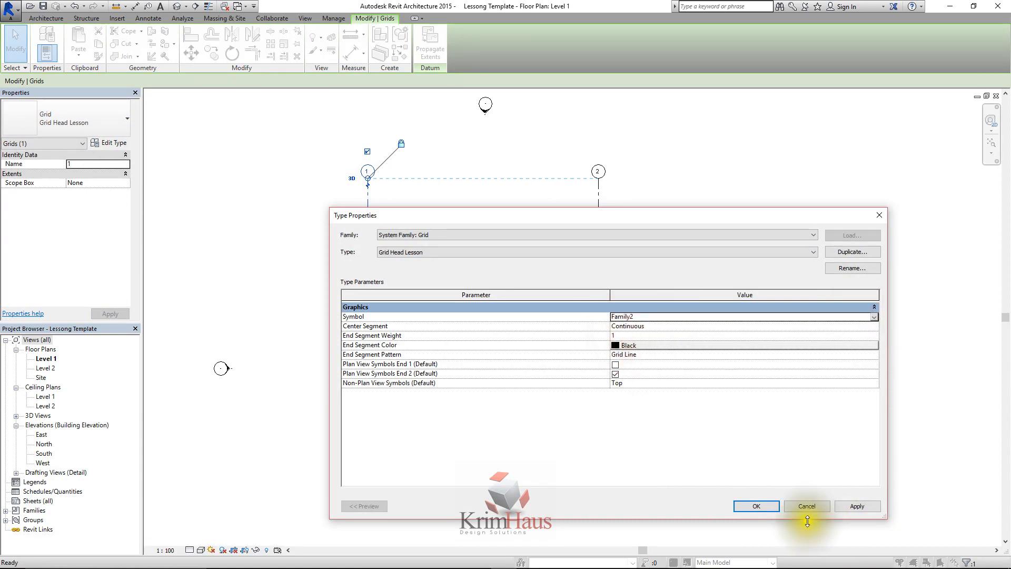
left_click(858, 507)
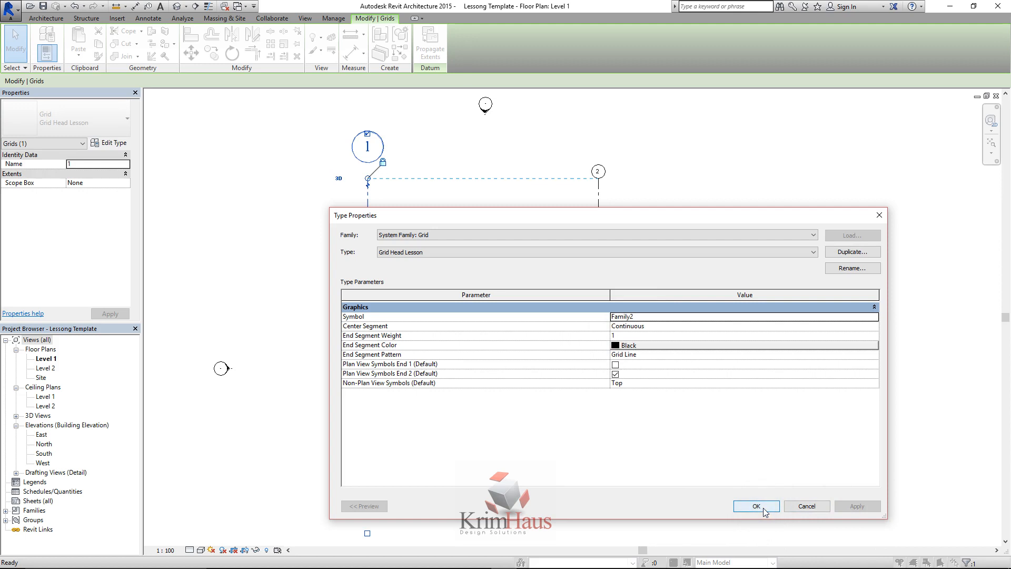
left_click(763, 508)
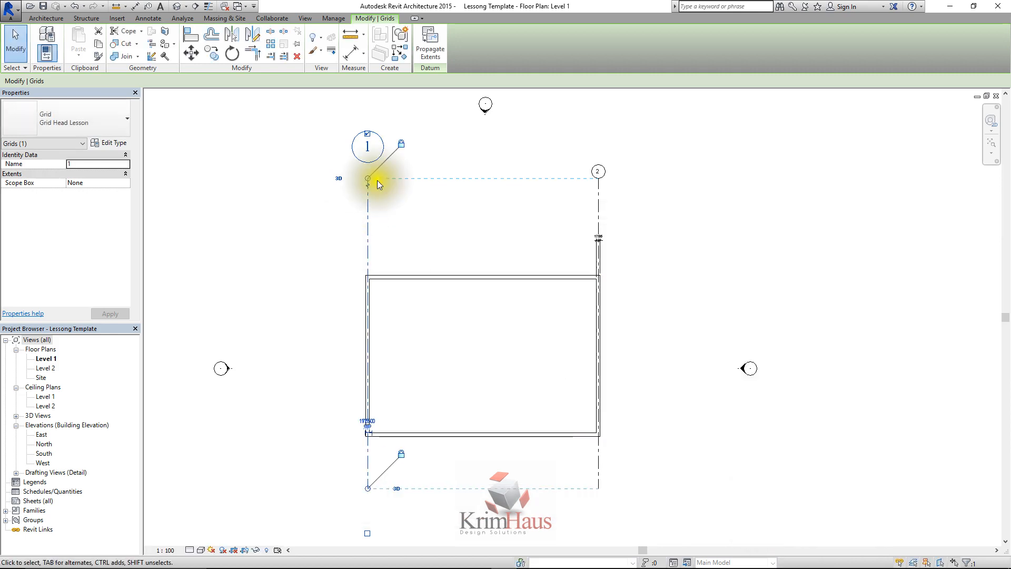
scroll(361, 152, "up", 1)
scroll(360, 152, "up", 2)
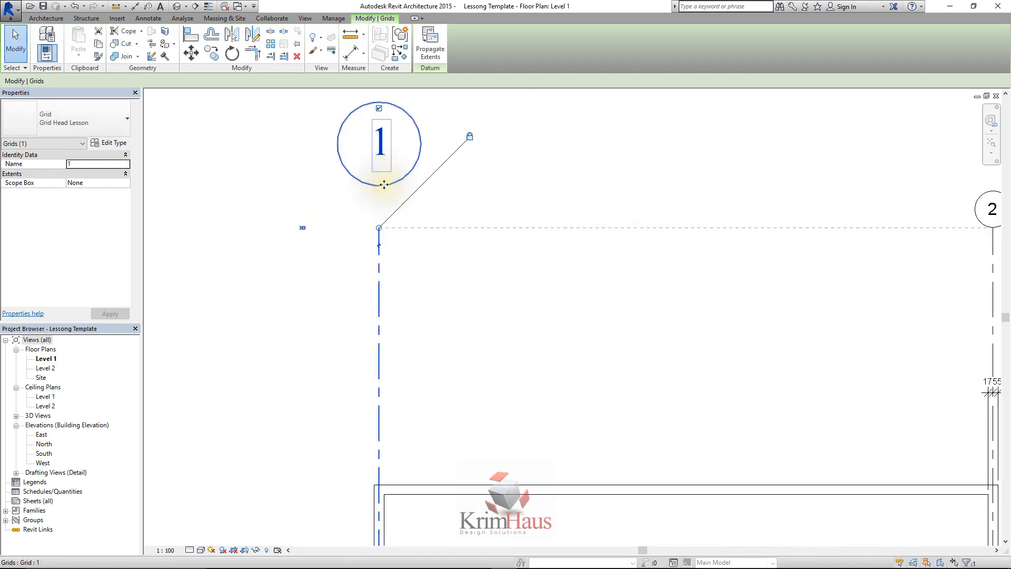
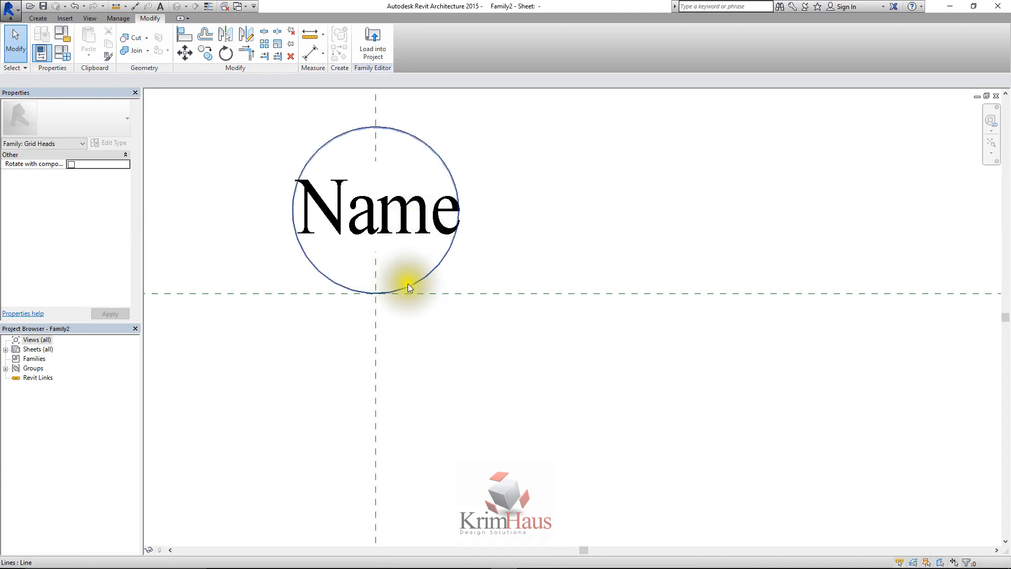
Move the circle and the Name label together so the circle's centre sits on the intersection of the two reference planes
left_click(400, 207)
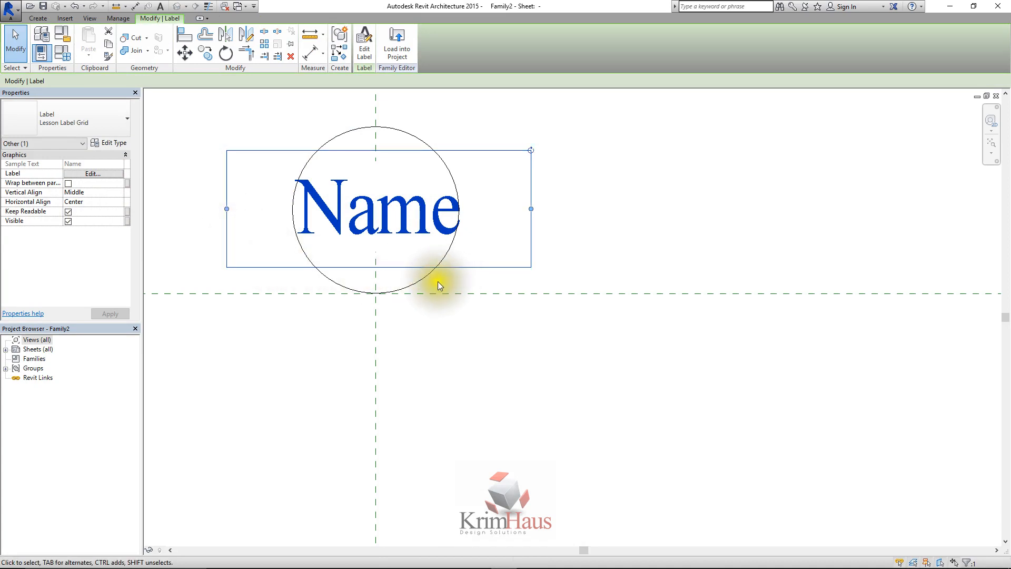
left_click(401, 287)
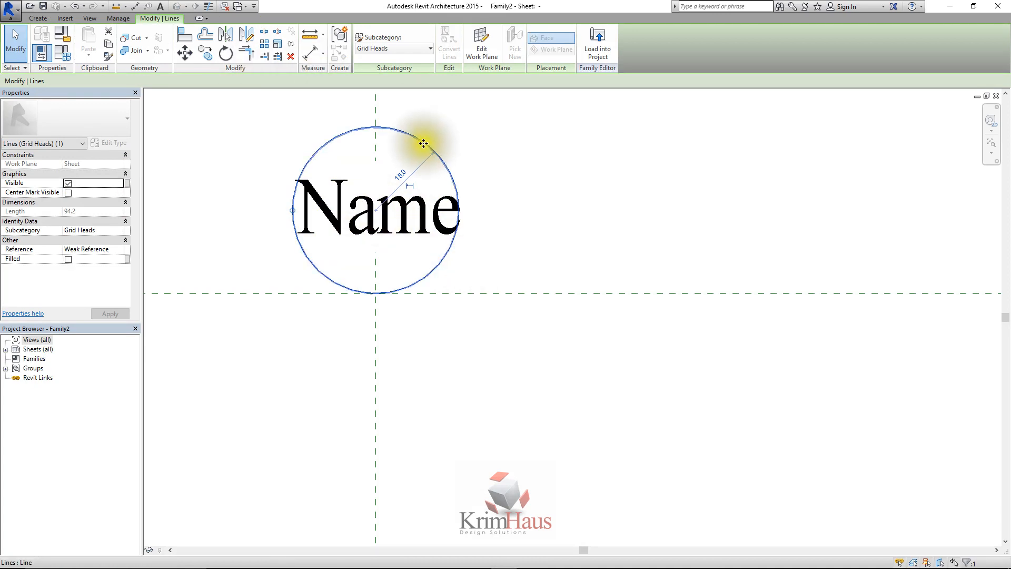
left_click(406, 198)
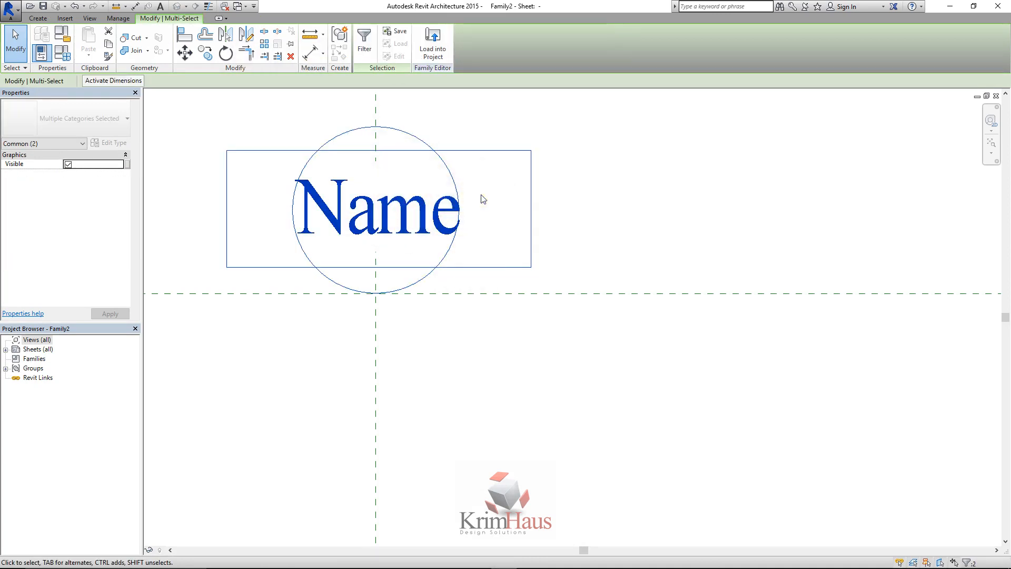
left_click(185, 53)
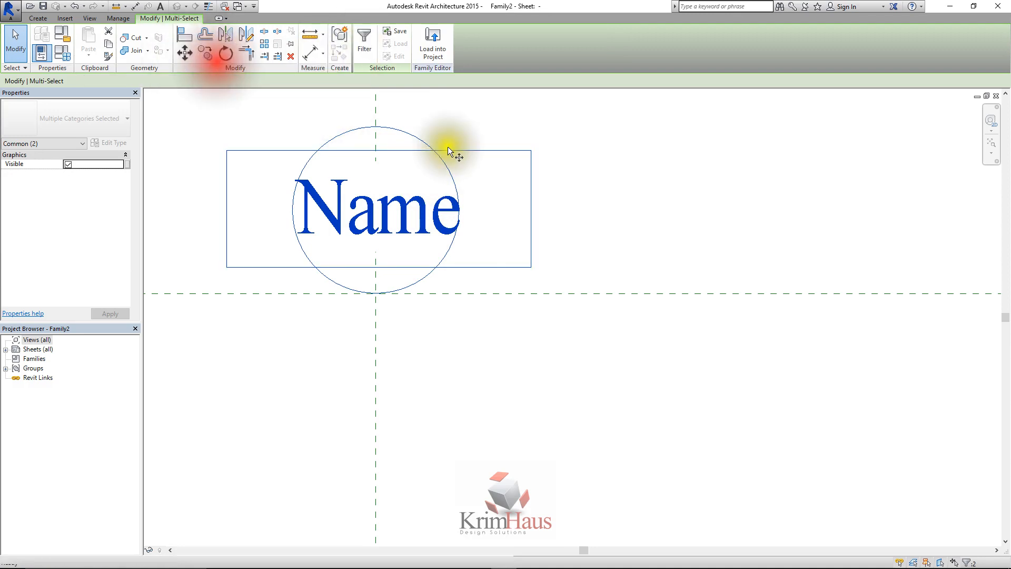
left_click(375, 212)
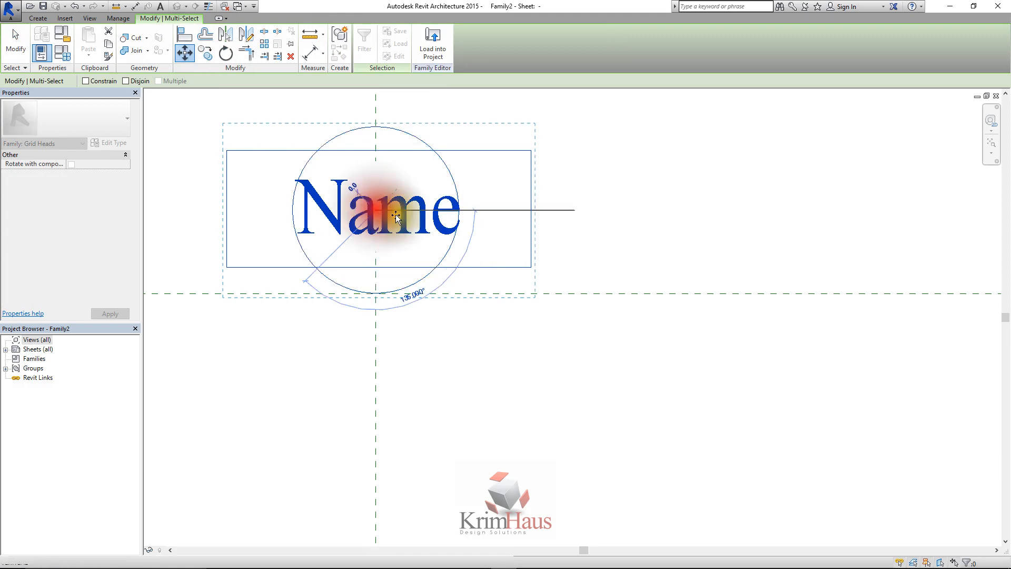
left_click(374, 295)
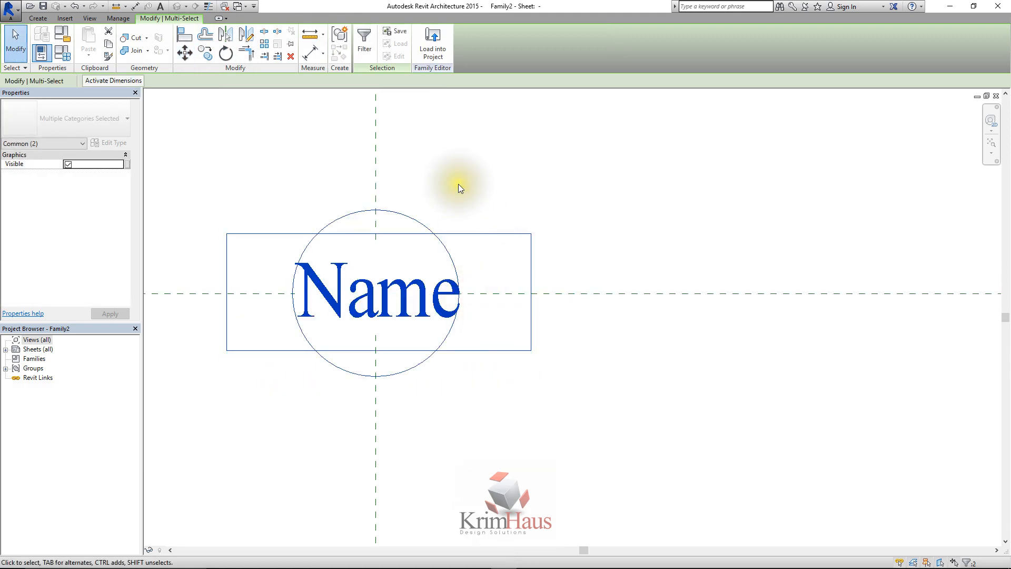
scroll(458, 186, "down", 3)
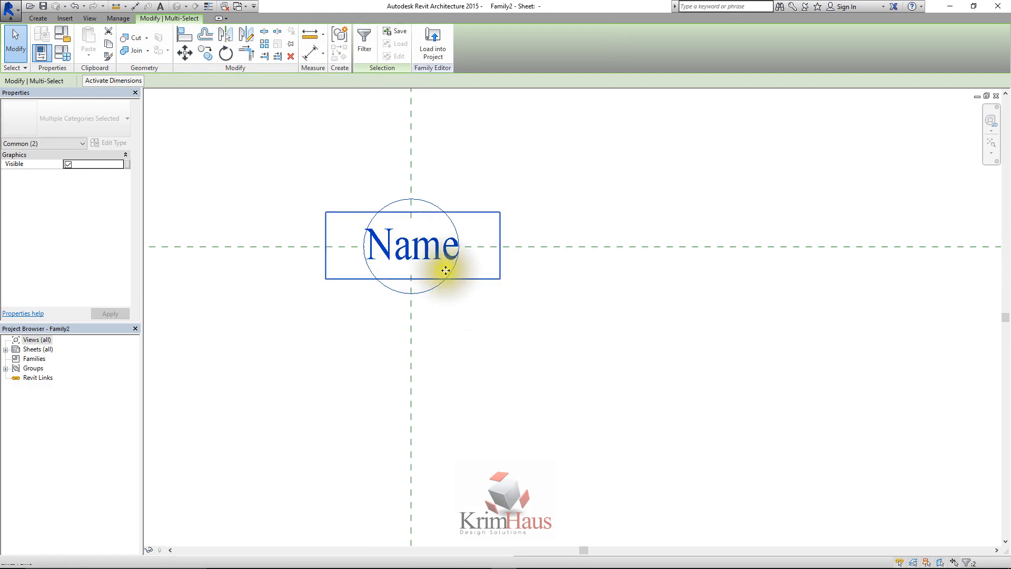
scroll(417, 255, "up", 2)
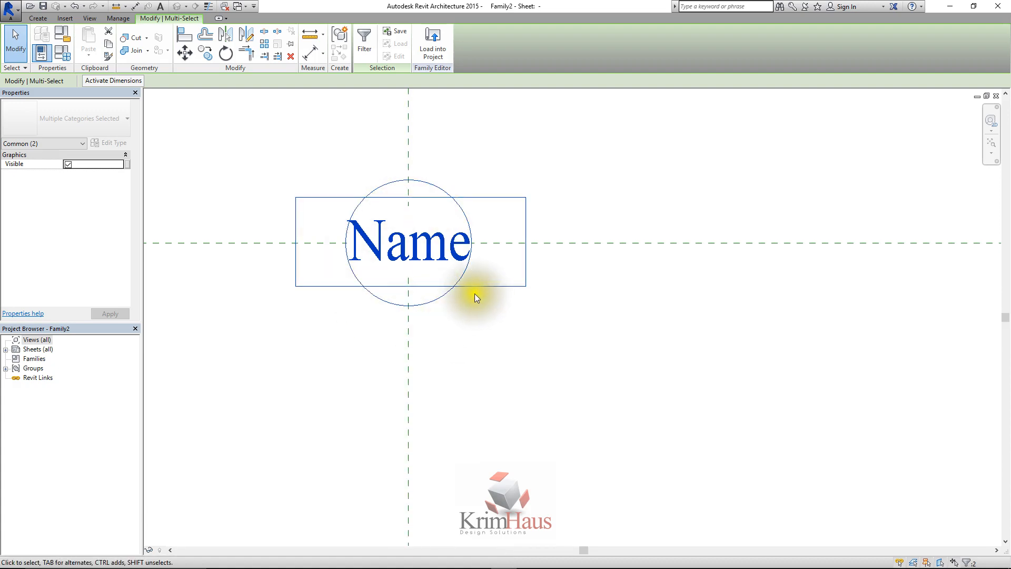
left_click(482, 169)
Reload the recentred grid head family into Lessong Template.rte, overwriting the existing version, and inspect grid 1's head
left_click(383, 45)
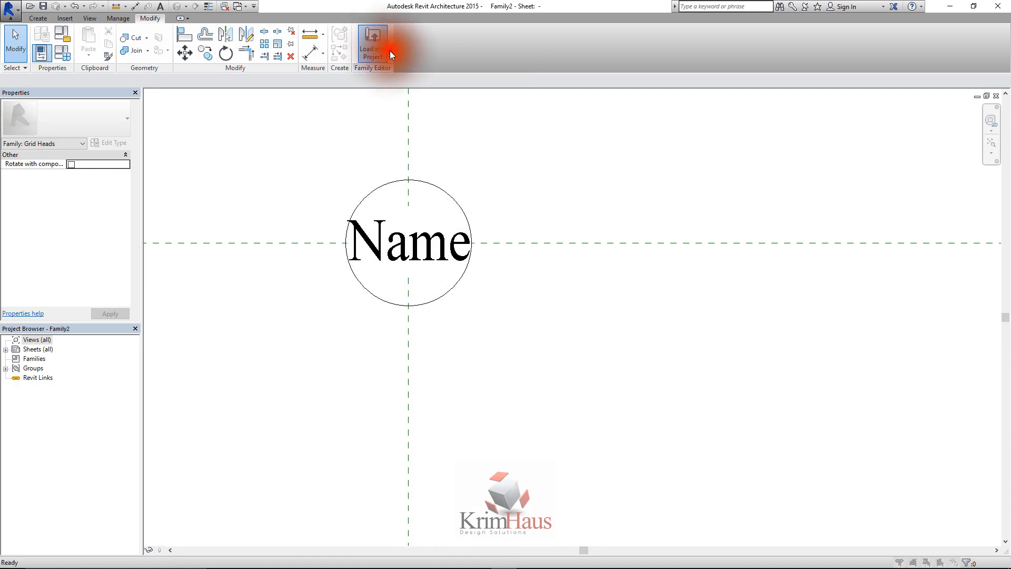
left_click(483, 364)
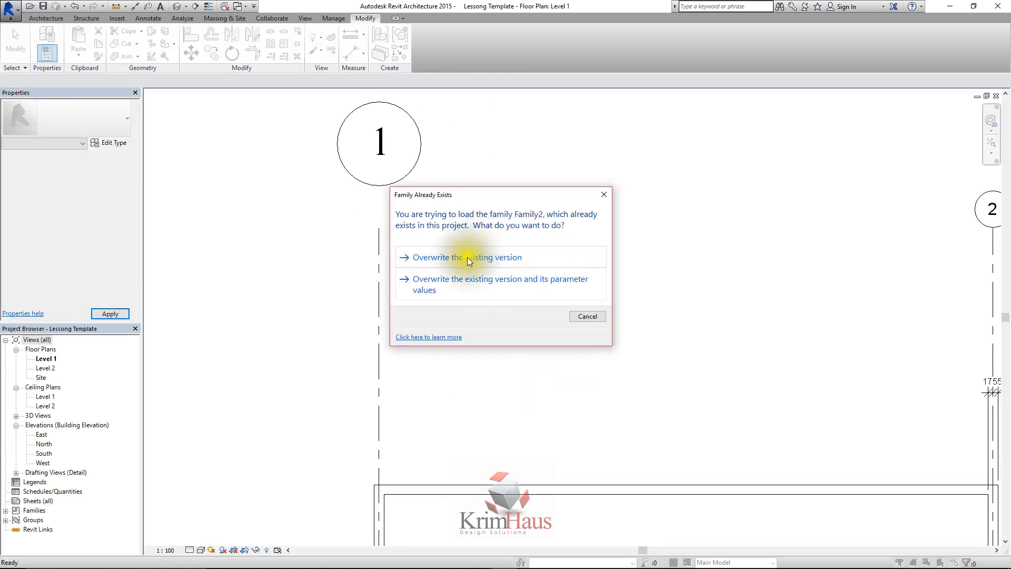
left_click(504, 259)
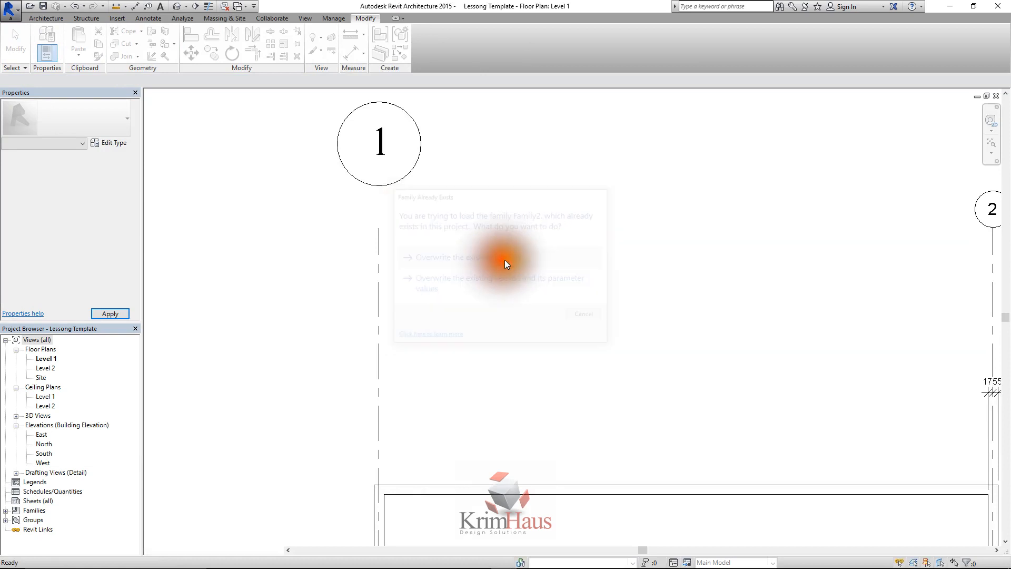
scroll(369, 223, "down", 2)
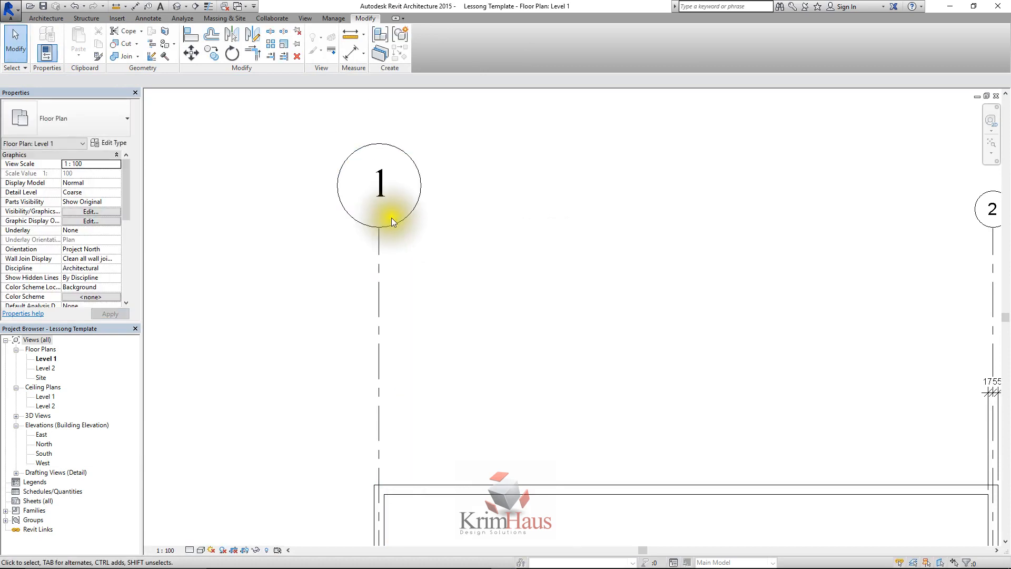
scroll(371, 246, "down", 2)
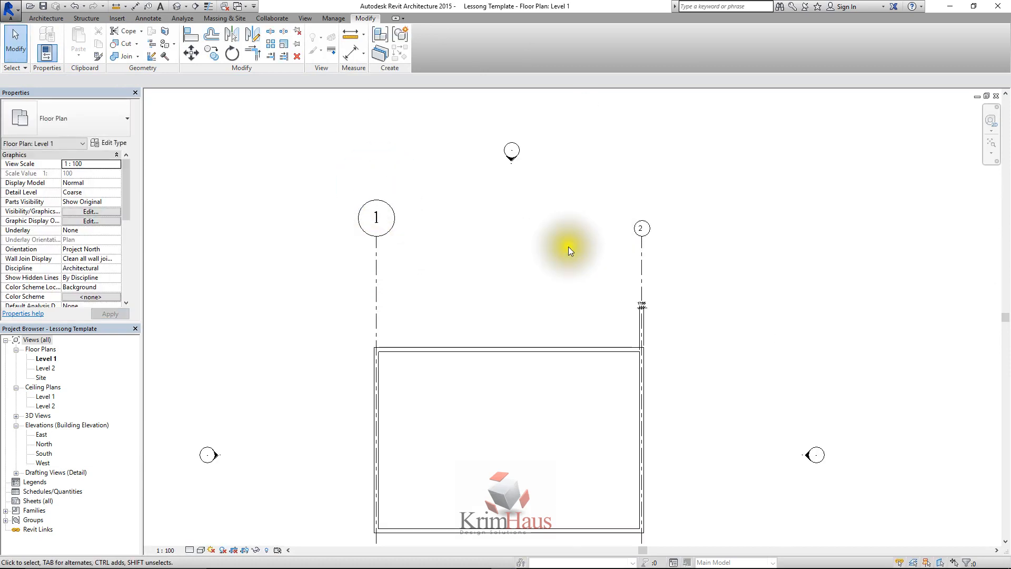
scroll(374, 218, "up", 2)
scroll(370, 229, "down", 2)
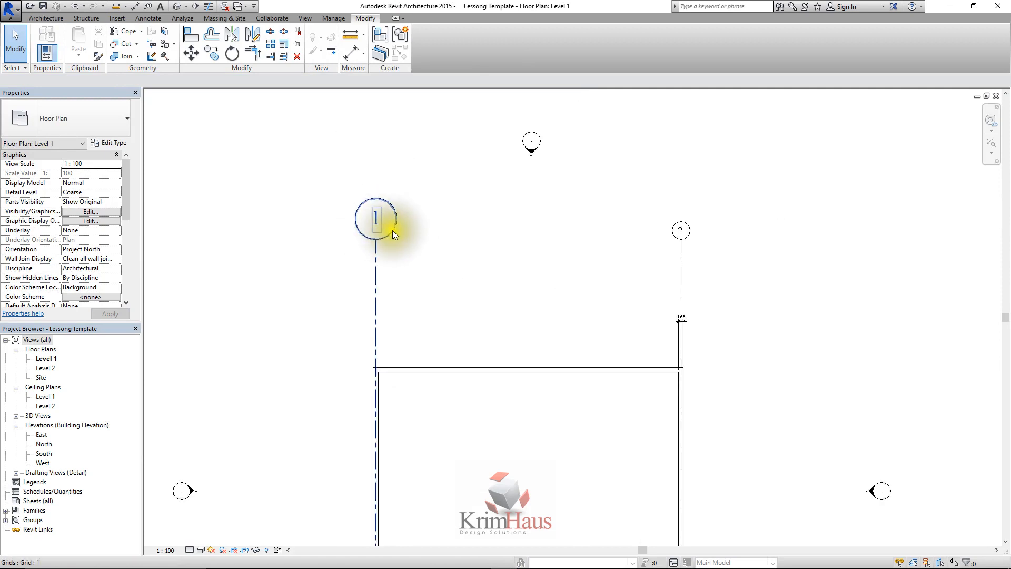
scroll(379, 227, "up", 4)
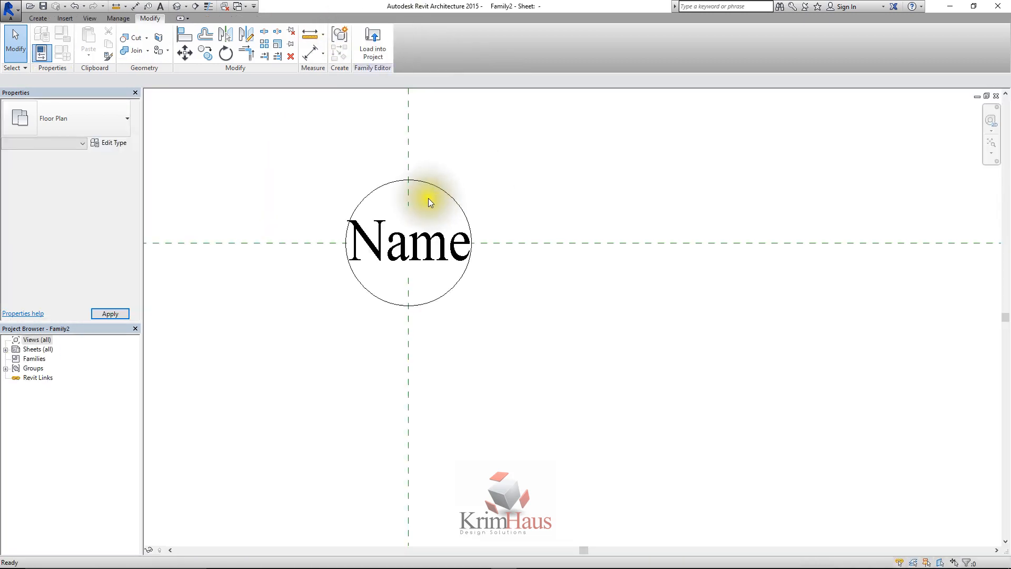
Set the radius of the circle around the Name label to 10
left_click(431, 239)
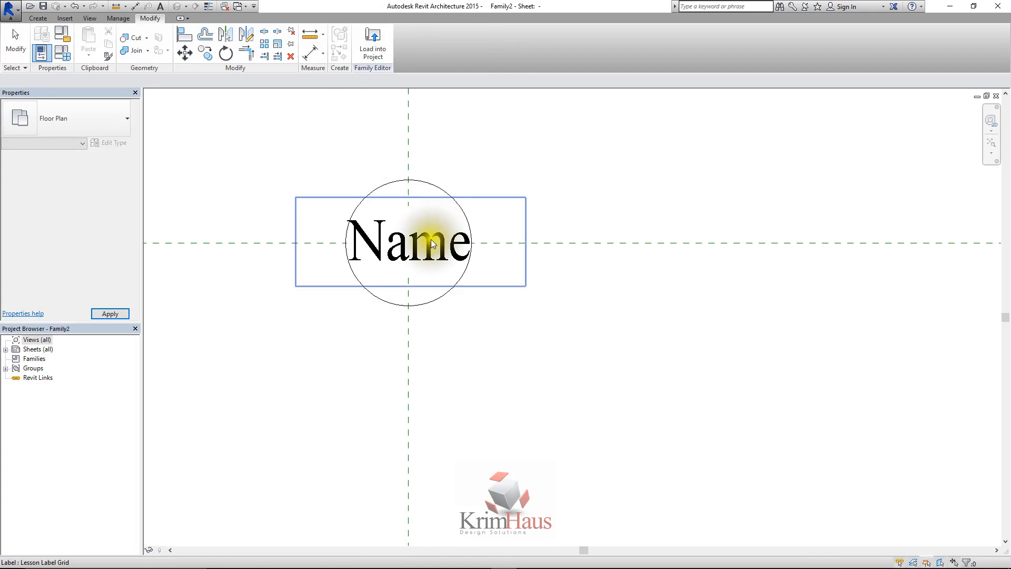
left_click(434, 188)
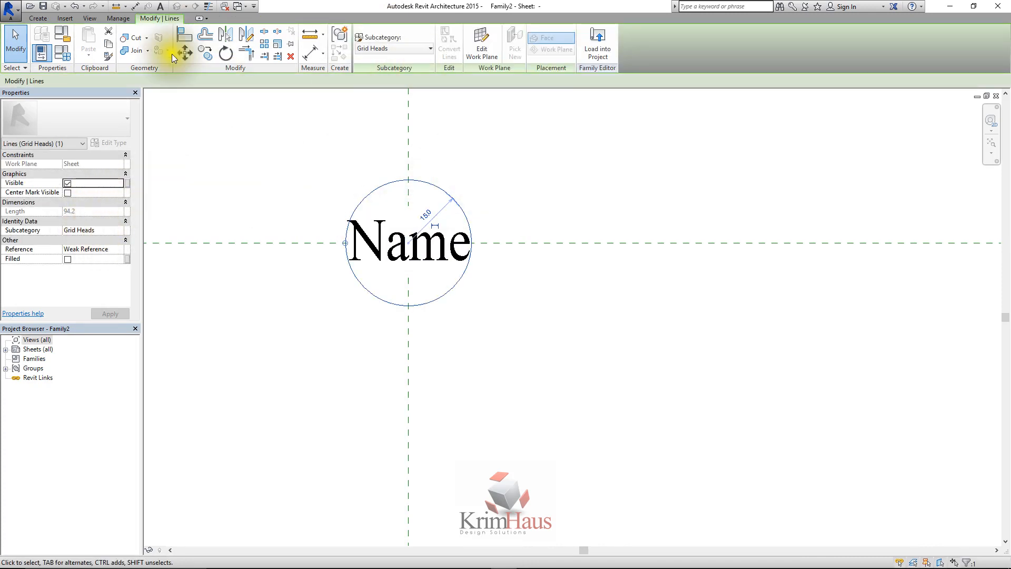
left_click(429, 212)
type("10")
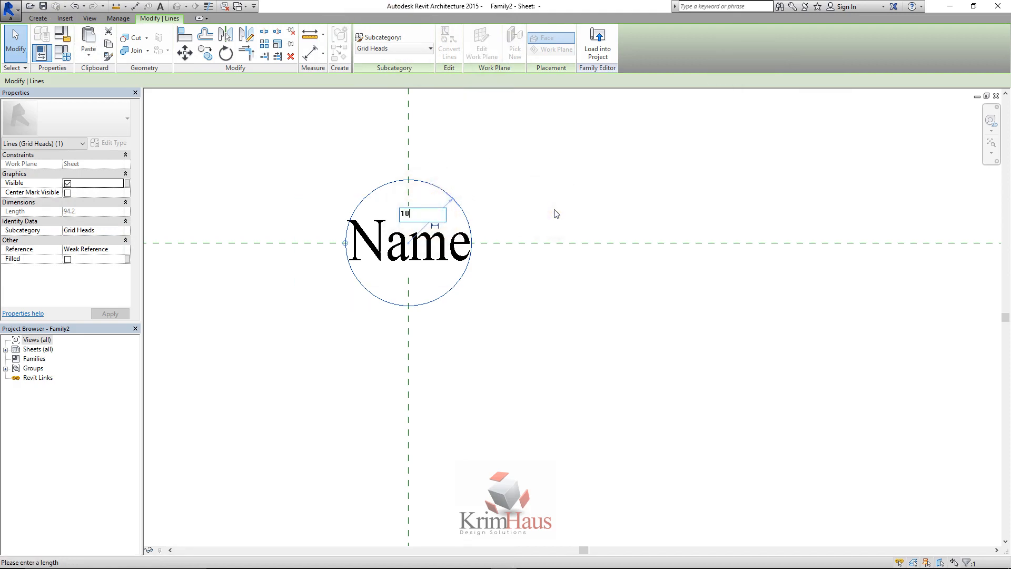
left_click(536, 193)
left_click(532, 179)
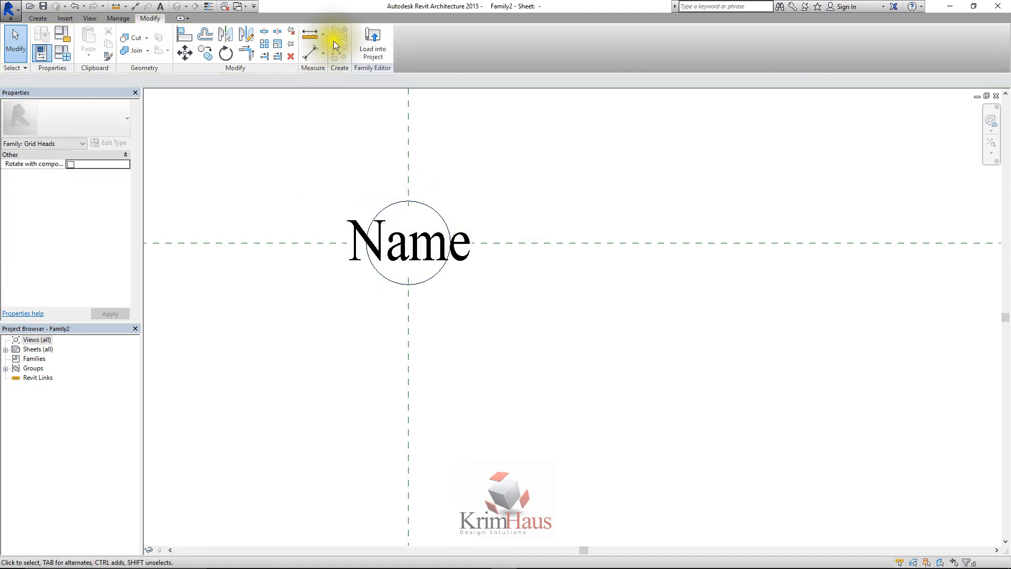
Load the resized grid head family into Lessong Template.rte again, overwriting the existing version of Family2
left_click(469, 92)
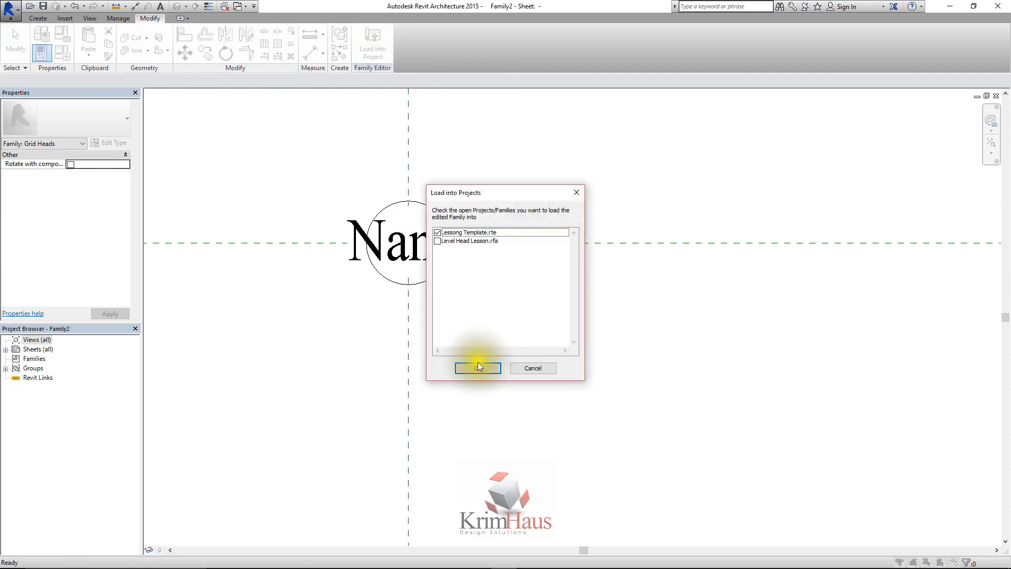
left_click(478, 367)
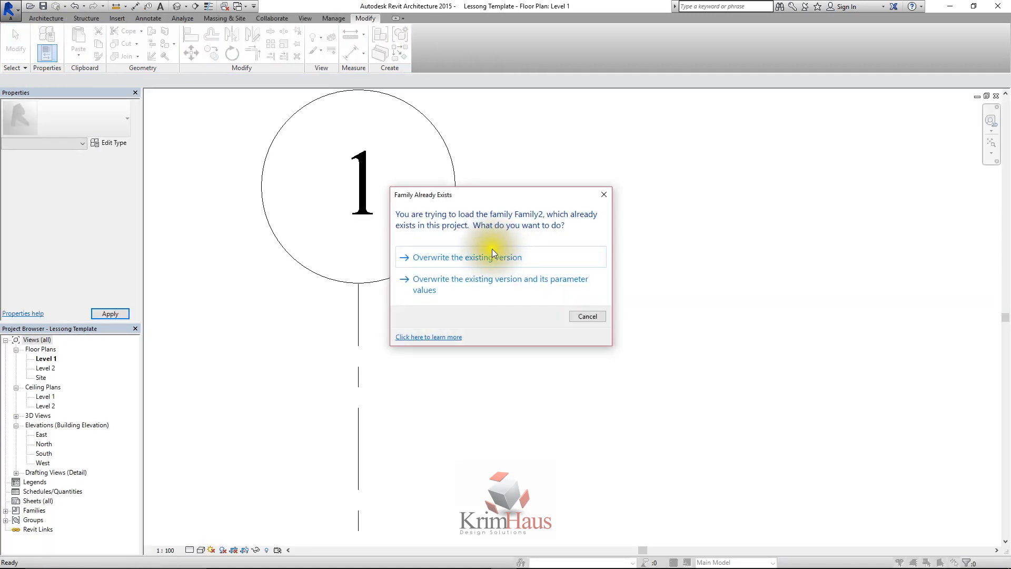
left_click(492, 252)
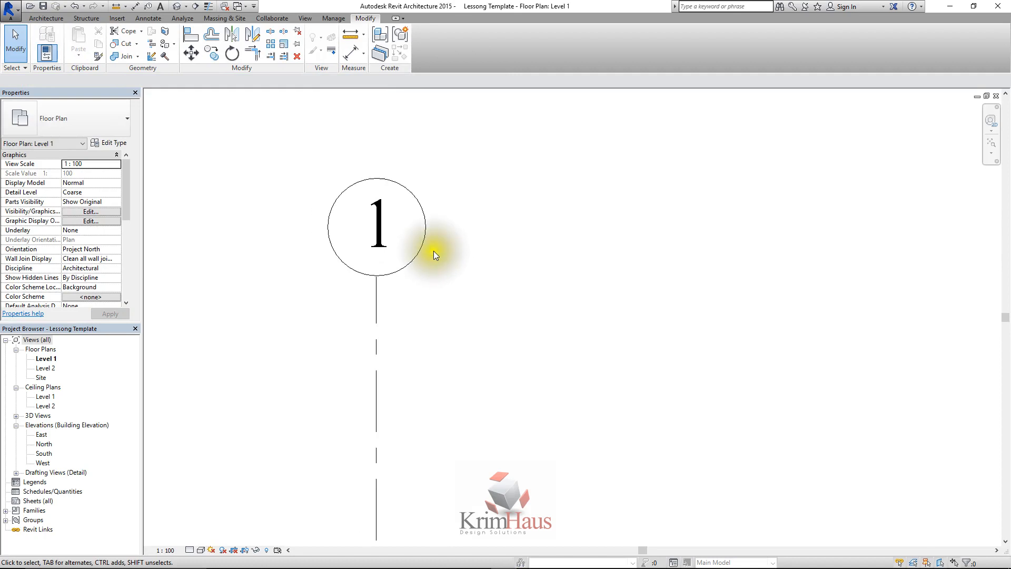
Compare the heads of grids 1 and 2 in the Level 1 floor plan and select grid 1
scroll(434, 250, "down", 5)
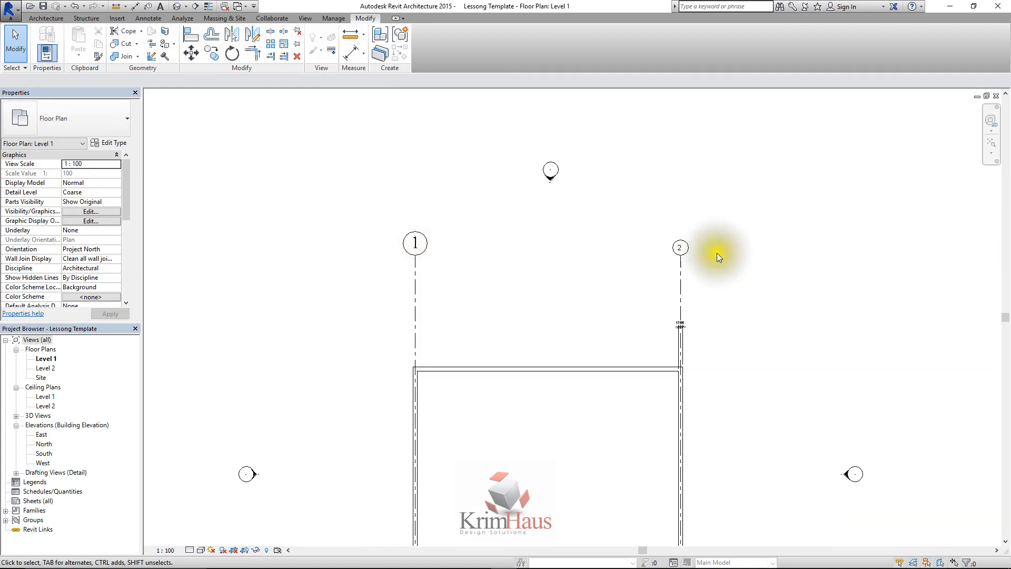
scroll(706, 252, "up", 3)
scroll(456, 236, "down", 3)
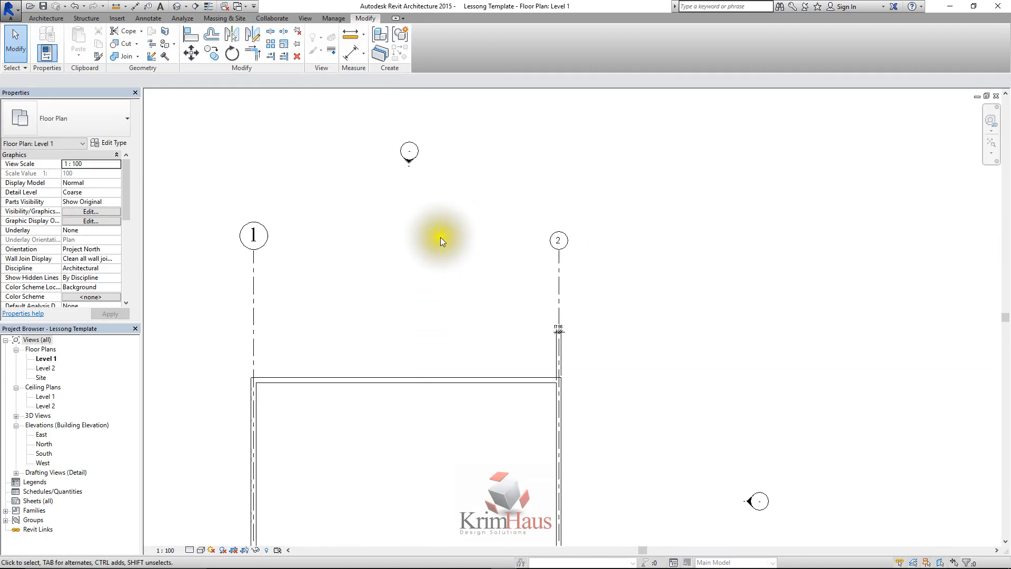
scroll(236, 255, "up", 3)
left_click(267, 261)
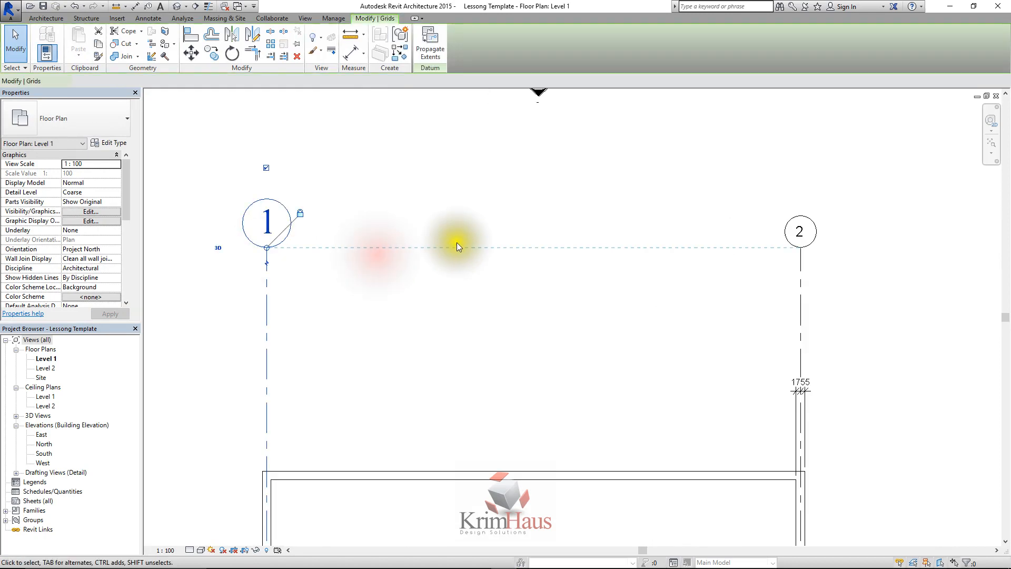